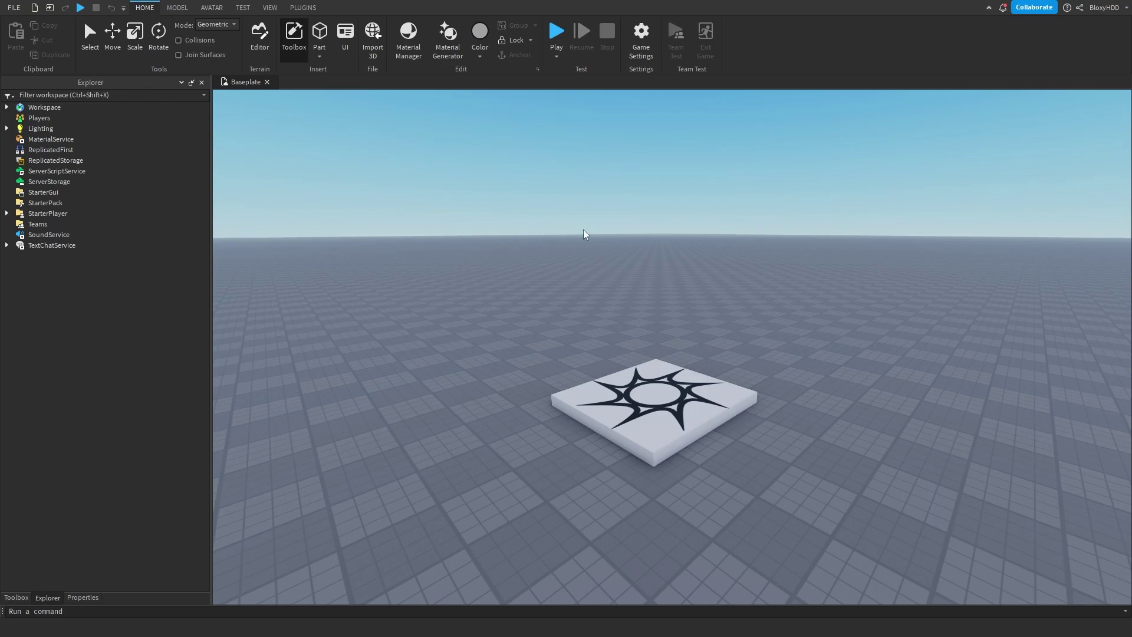
Step: Paste the Zone ModuleScript into ReplicatedStorage and inspect its contents
{"action": "left_click", "coordinate": [40, 160]}
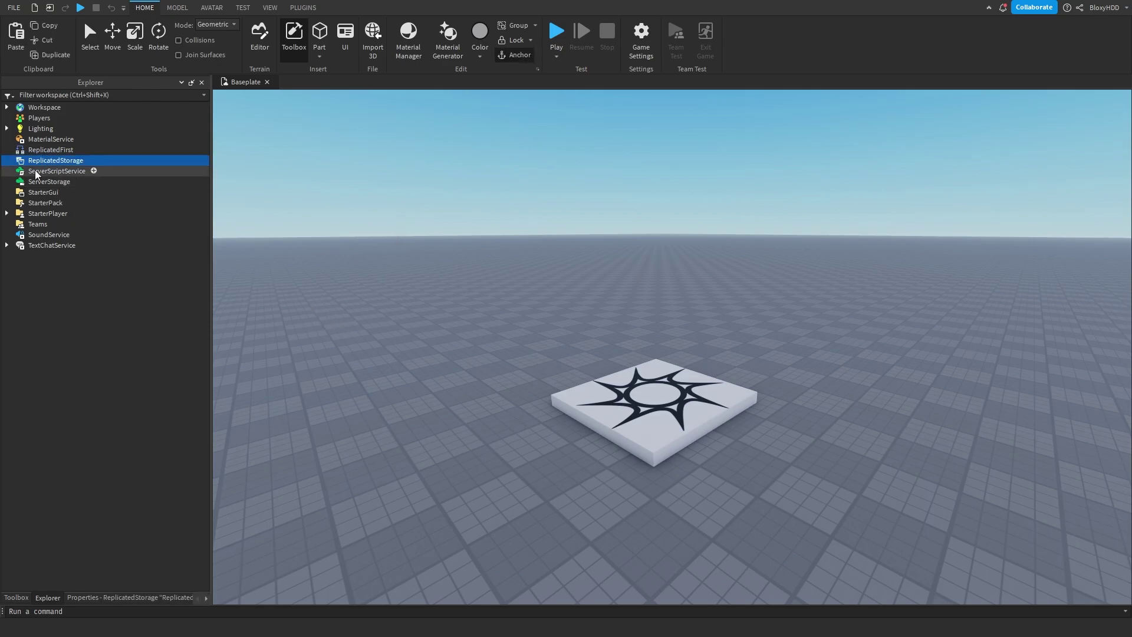
{"action": "key", "text": "ctrl+shift+v"}
{"action": "left_click", "coordinate": [18, 170]}
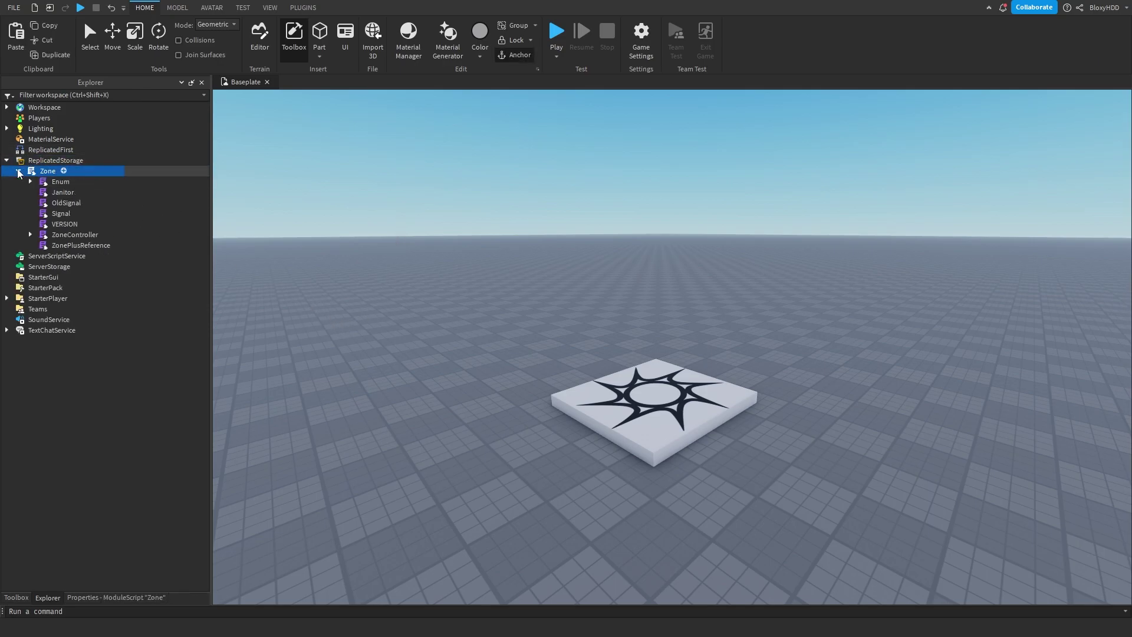
{"action": "left_click", "coordinate": [19, 171]}
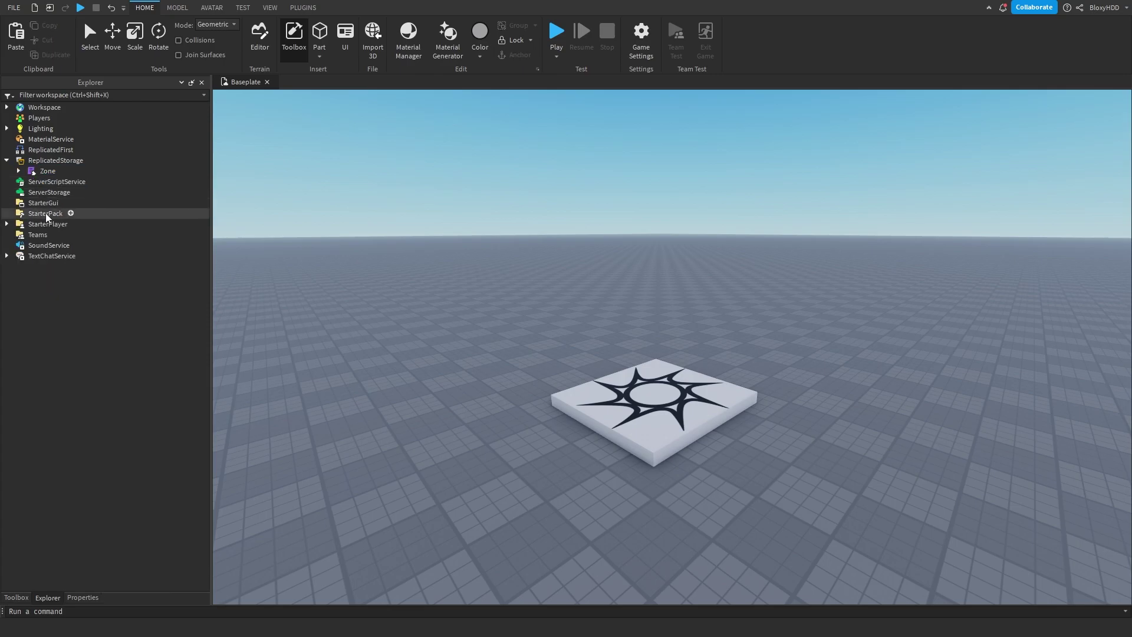
{"action": "left_click", "coordinate": [49, 172]}
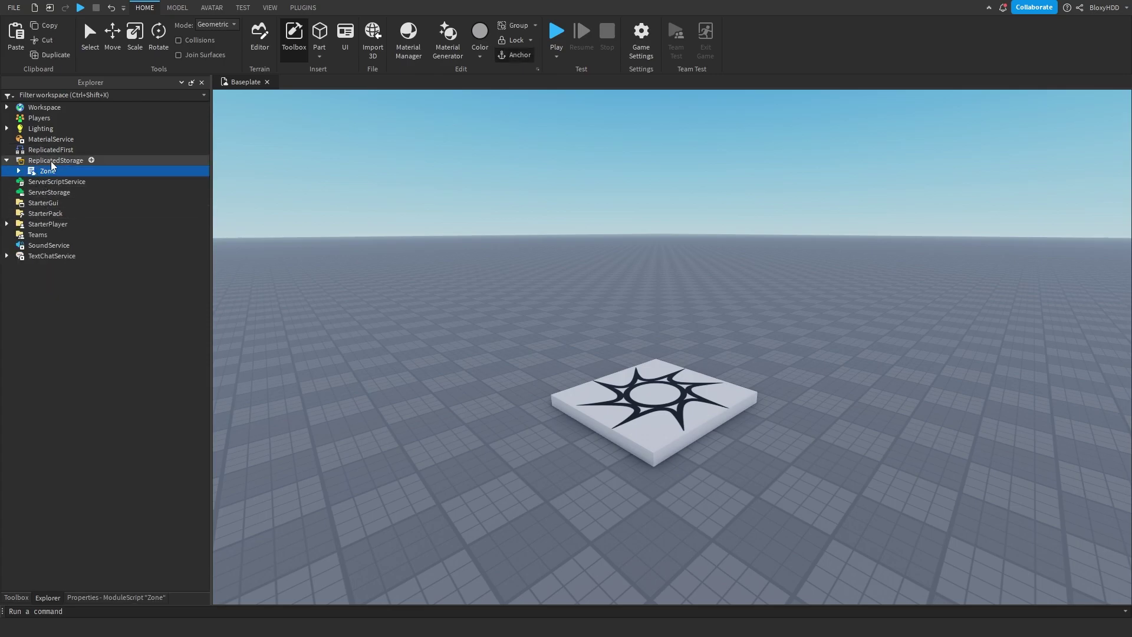
Step: Insert a Folder into Workspace and name it Zones
{"action": "left_click", "coordinate": [59, 363]}
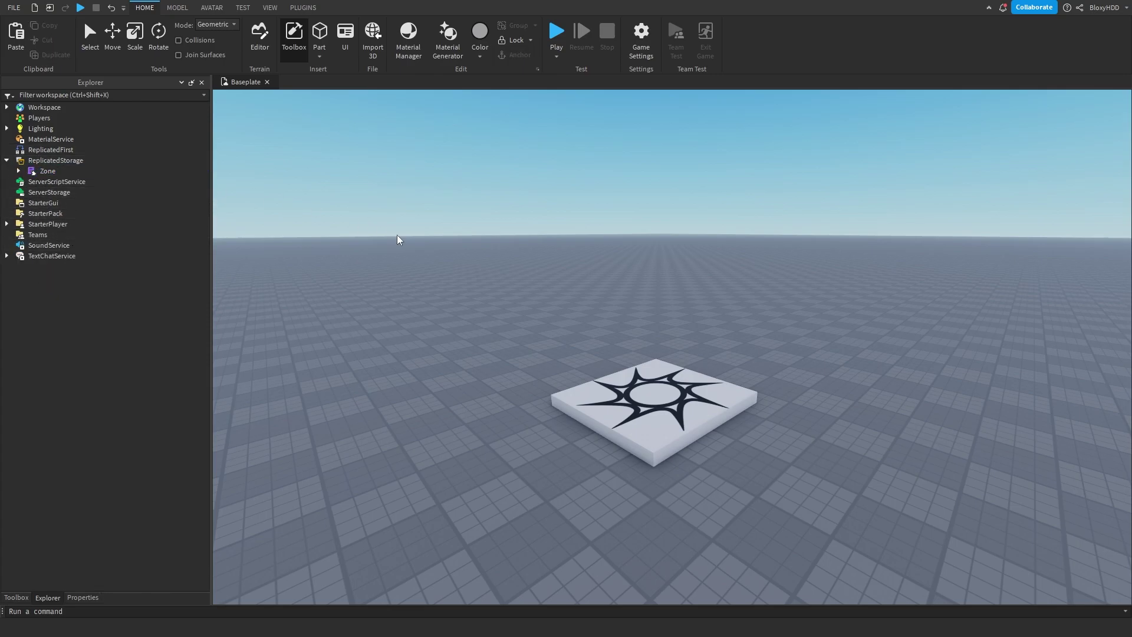
{"action": "mouse_move", "coordinate": [398, 239]}
{"action": "right_mouse_down"}
{"action": "mouse_move", "coordinate": [437, 253]}
{"action": "mouse_move", "coordinate": [486, 246]}
{"action": "right_mouse_up"}
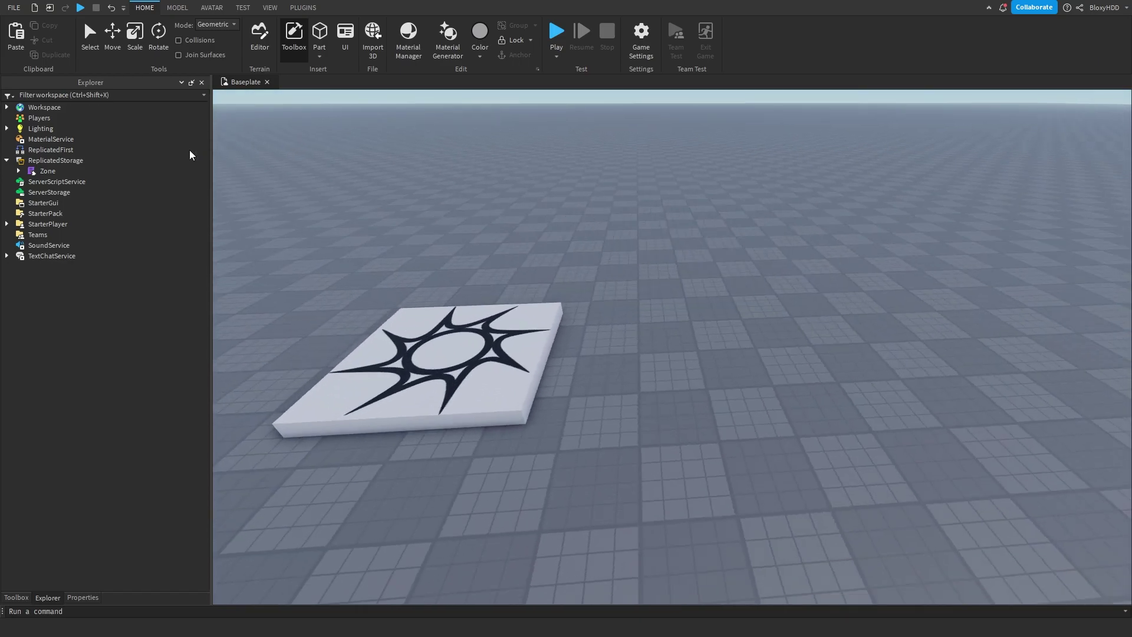
{"action": "left_click", "coordinate": [68, 107]}
{"action": "left_click", "coordinate": [43, 160]}
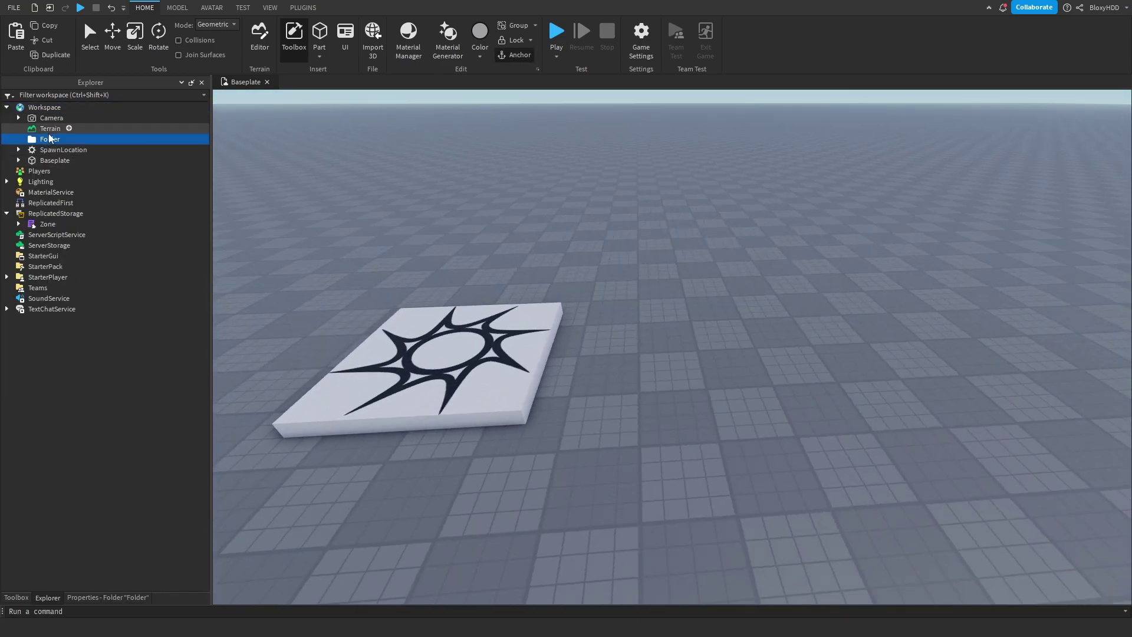
{"action": "type", "text": "Z"}
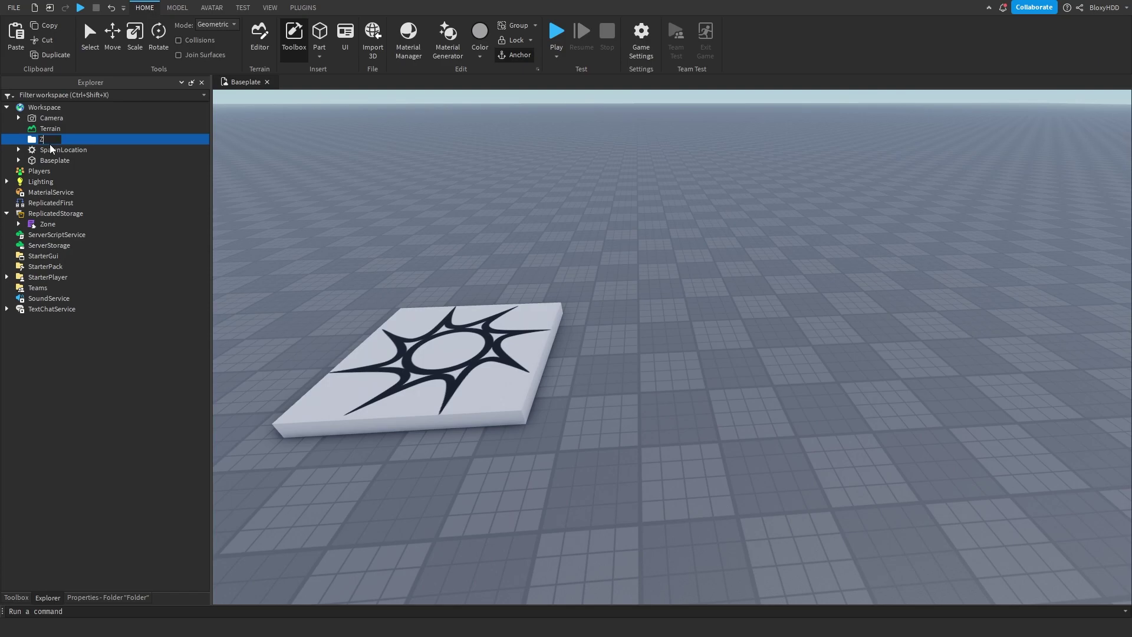
{"action": "type", "text": "ones"}
{"action": "key", "text": "Return"}
Step: Insert a Part into the Zones folder, set 1-stud move snapping and turn off CanCollide
{"action": "left_click", "coordinate": [320, 36]}
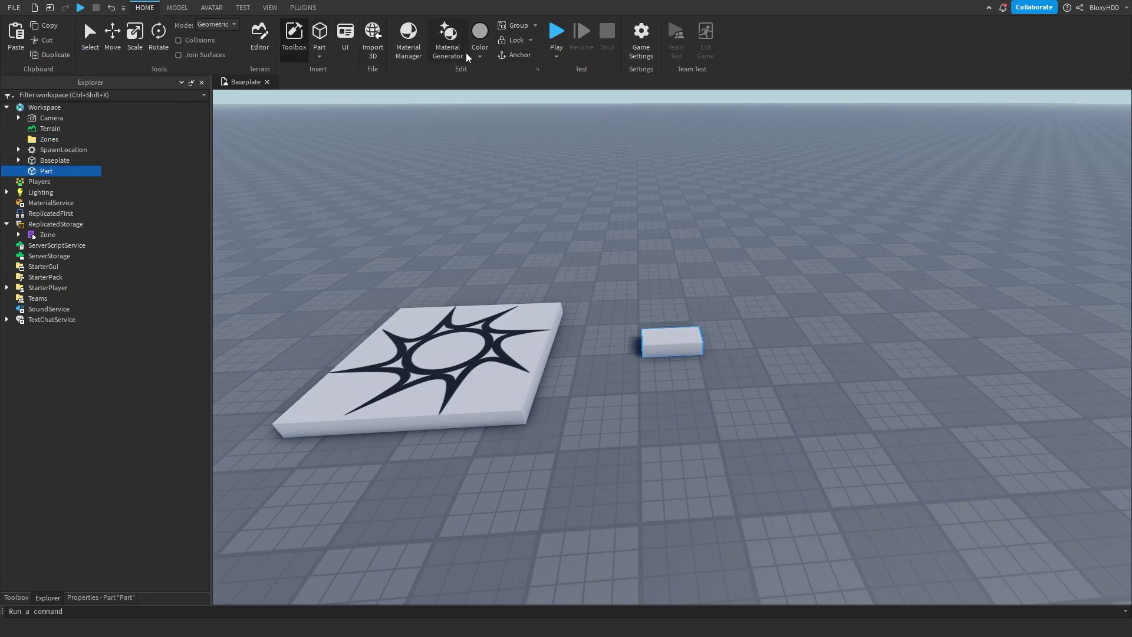
{"action": "left_click_drag", "start_coordinate": [46, 171], "coordinate": [50, 140]}
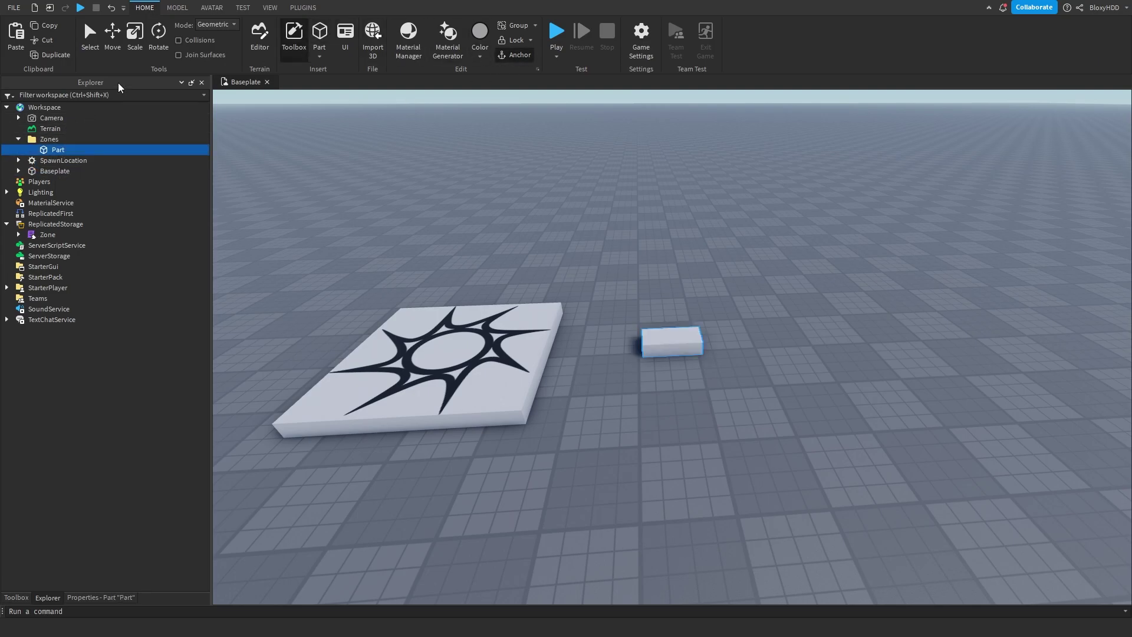
{"action": "key", "text": "ctrl+4"}
{"action": "scroll", "coordinate": [728, 284], "scroll_direction": "up", "scroll_amount": 3}
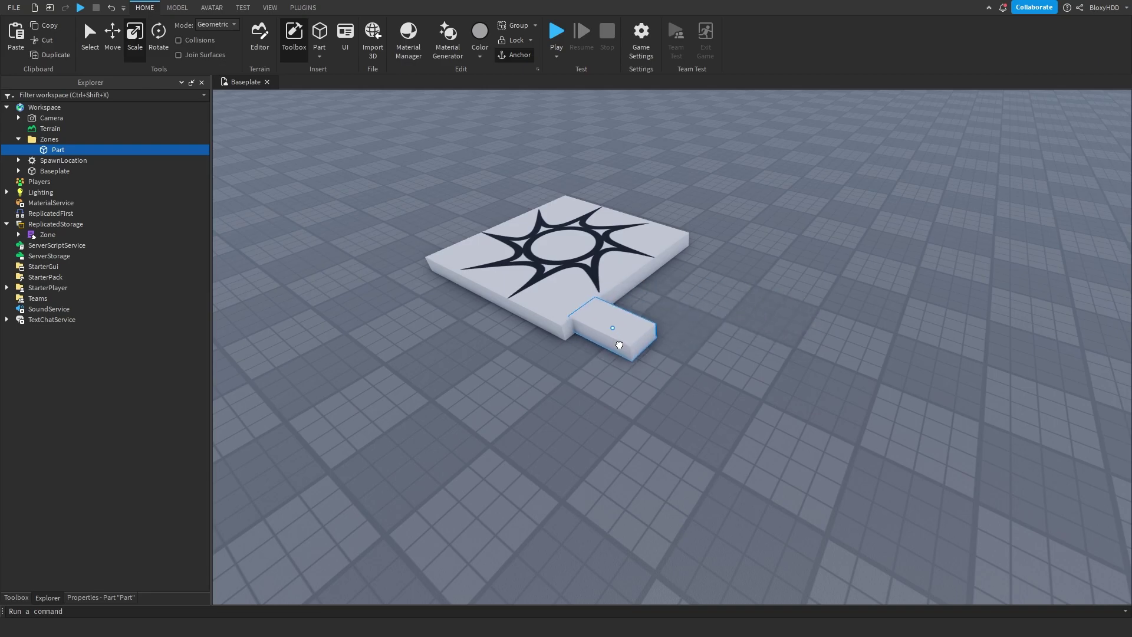
{"action": "left_click_drag", "start_coordinate": [619, 337], "coordinate": [747, 380]}
{"action": "left_click", "coordinate": [177, 8]}
{"action": "left_click", "coordinate": [250, 46]}
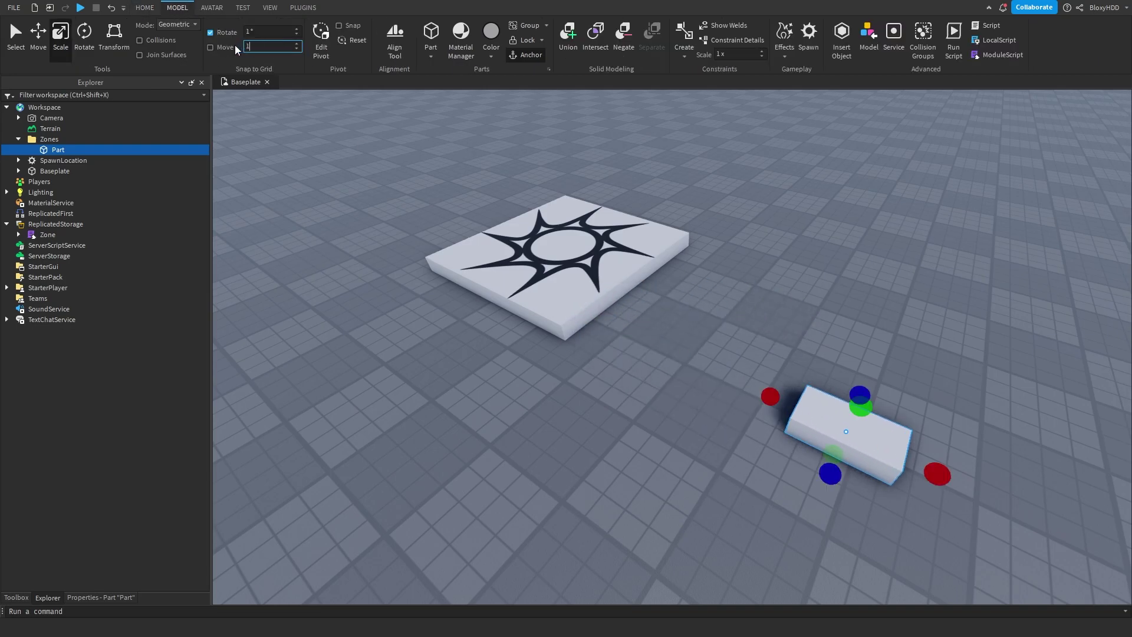
{"action": "middle_click_drag", "start_coordinate": [622, 236], "coordinate": [522, 213]}
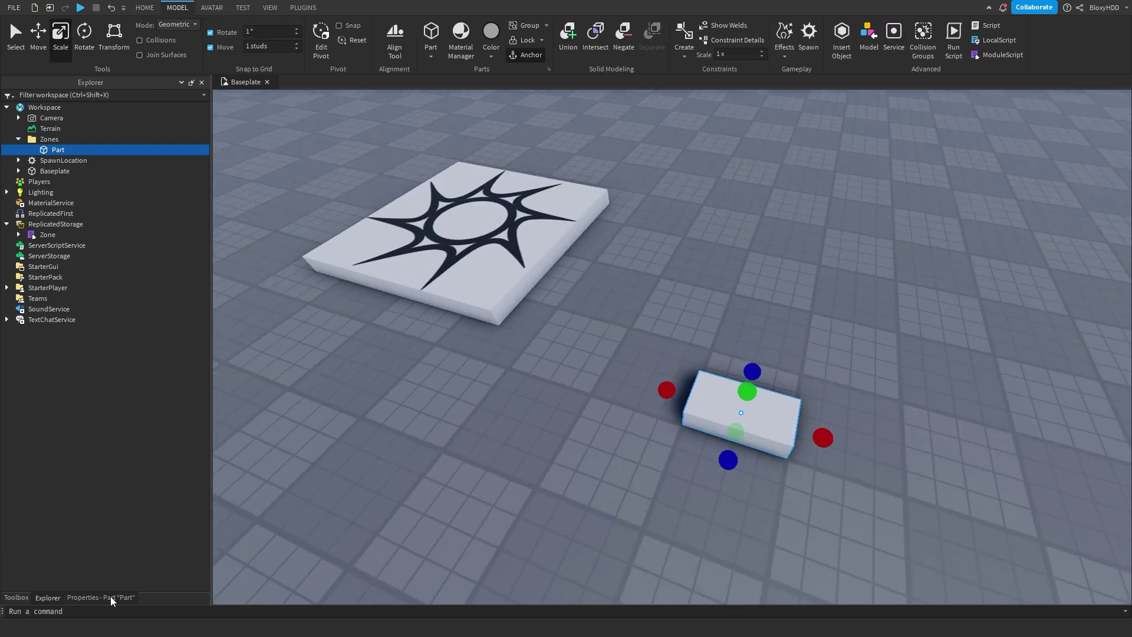
{"action": "left_click", "coordinate": [110, 598]}
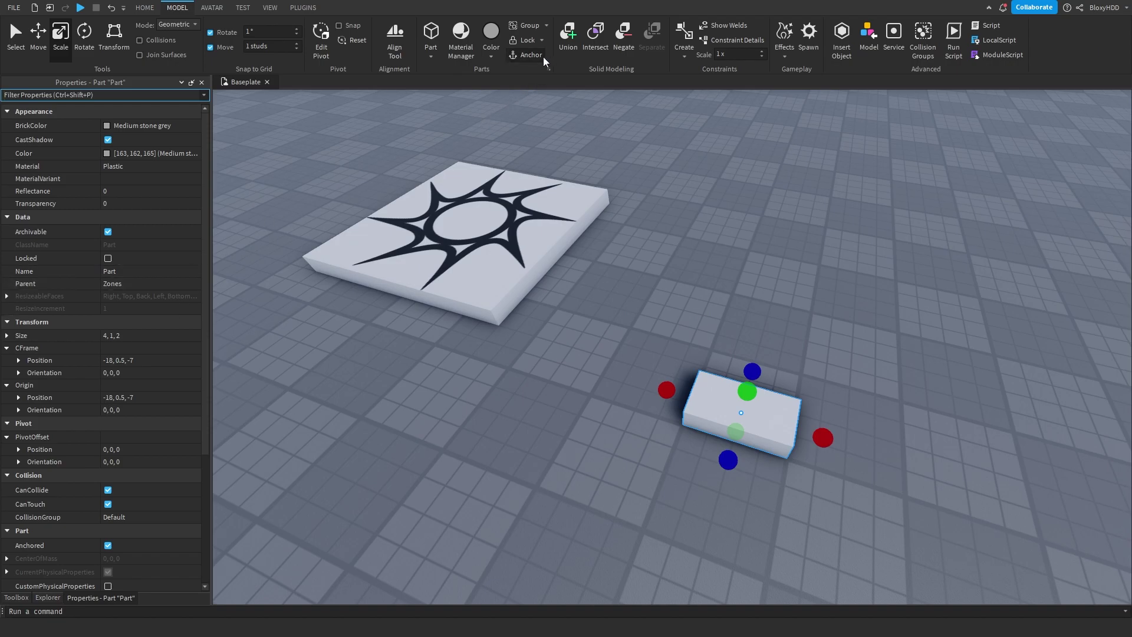
{"action": "left_click", "coordinate": [108, 489]}
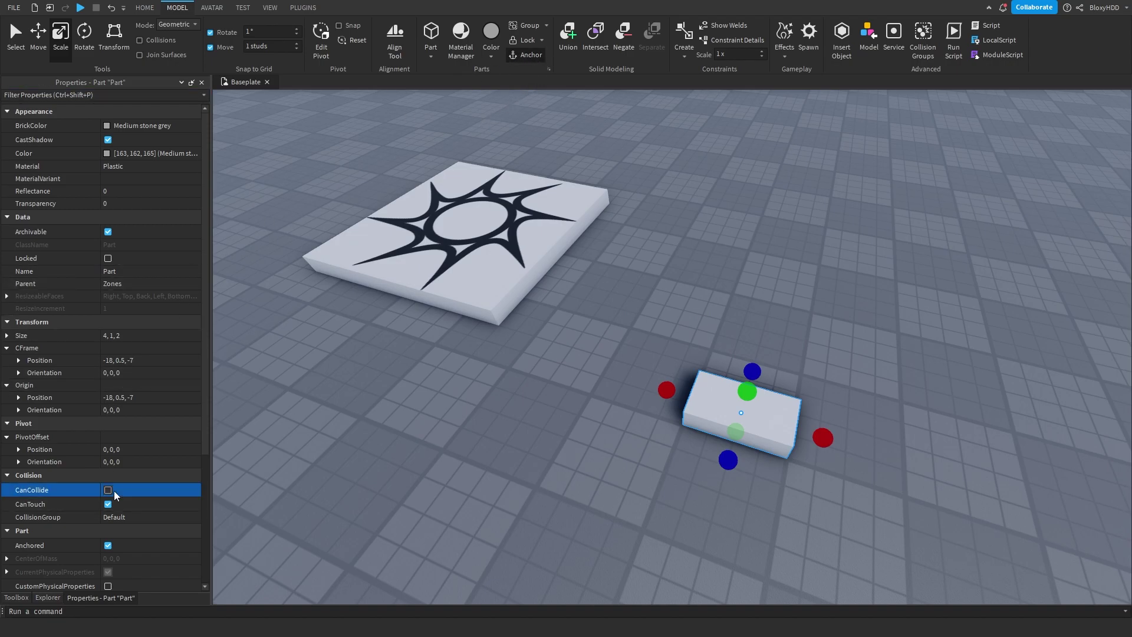
Step: Scale the part to a 20-stud cube, duplicate it beside the original and delete the extra third copy
{"action": "middle_click_drag", "start_coordinate": [668, 285], "coordinate": [401, 294]}
{"action": "scroll", "coordinate": [402, 294], "scroll_direction": "down", "scroll_amount": 3}
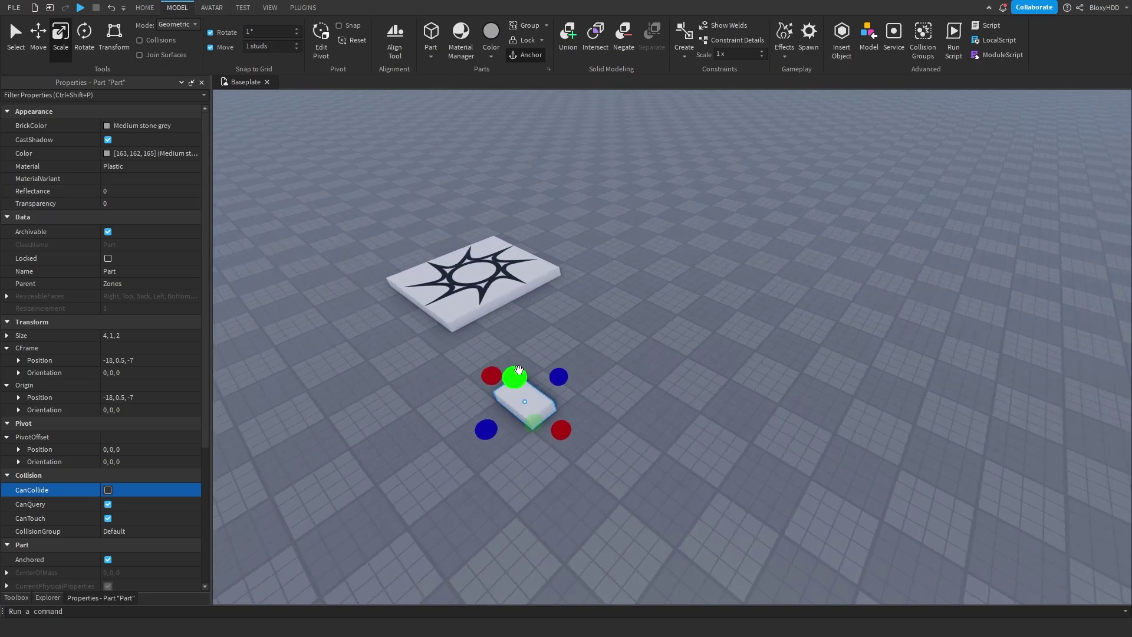
{"action": "left_click_drag", "start_coordinate": [559, 378], "coordinate": [690, 271]}
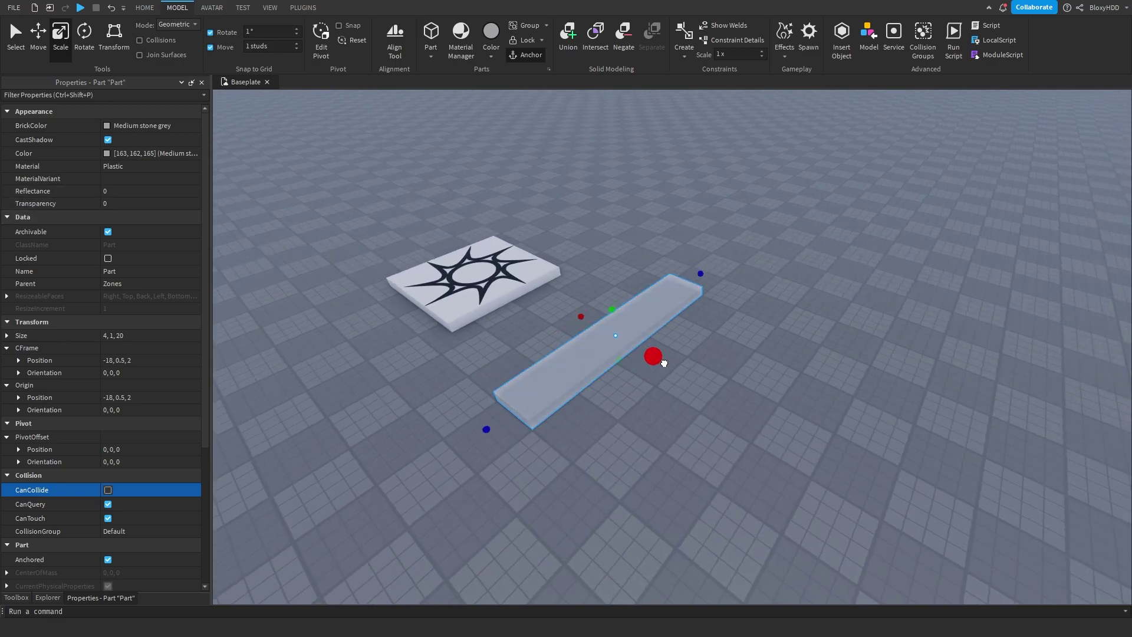
{"action": "scroll", "coordinate": [657, 355], "scroll_direction": "up", "scroll_amount": 2}
{"action": "mouse_move", "coordinate": [658, 354]}
{"action": "left_mouse_down"}
{"action": "mouse_move", "coordinate": [723, 378]}
{"action": "mouse_move", "coordinate": [704, 376]}
{"action": "left_mouse_up"}
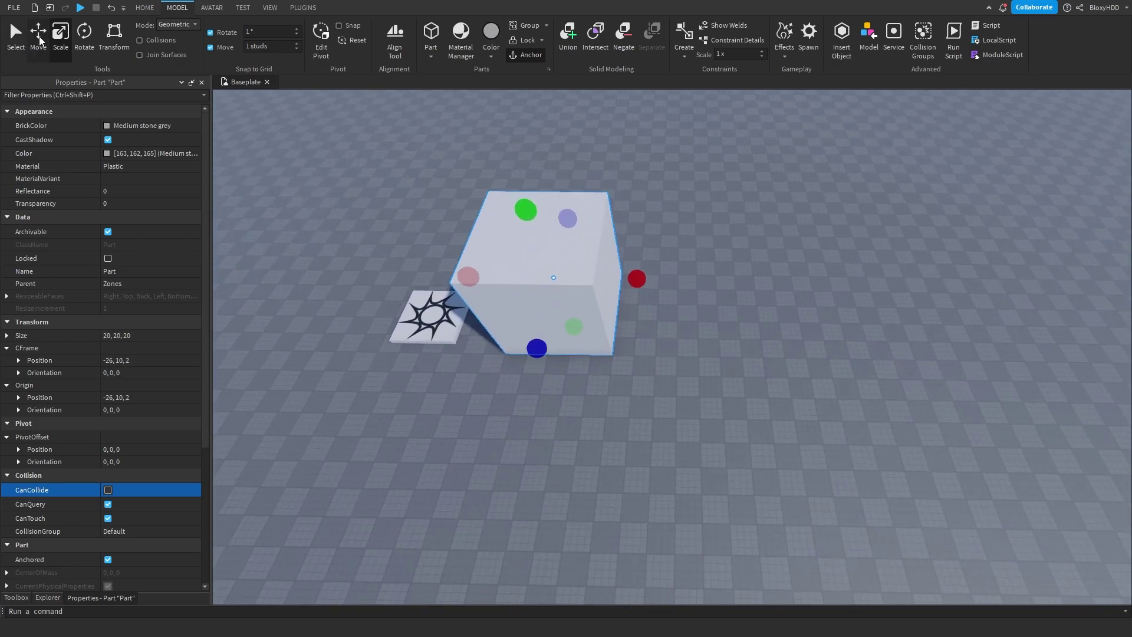
{"action": "key", "text": "ctrl+2"}
{"action": "key", "text": "ctrl+d"}
{"action": "mouse_move", "coordinate": [631, 278]}
{"action": "left_mouse_down"}
{"action": "mouse_move", "coordinate": [791, 256]}
{"action": "mouse_move", "coordinate": [865, 291]}
{"action": "left_mouse_up"}
{"action": "key", "text": "ctrl+d"}
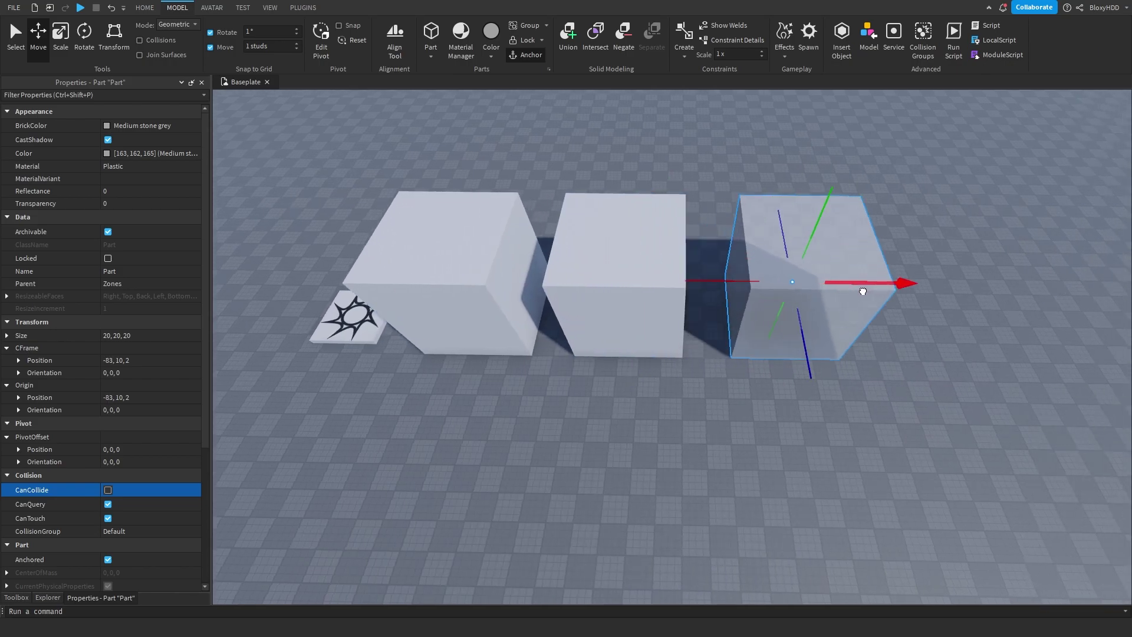
{"action": "key", "text": "Delete"}
Step: Set both zone cubes' Transparency to 0.5
{"action": "left_click_drag", "start_coordinate": [834, 449], "coordinate": [507, 174]}
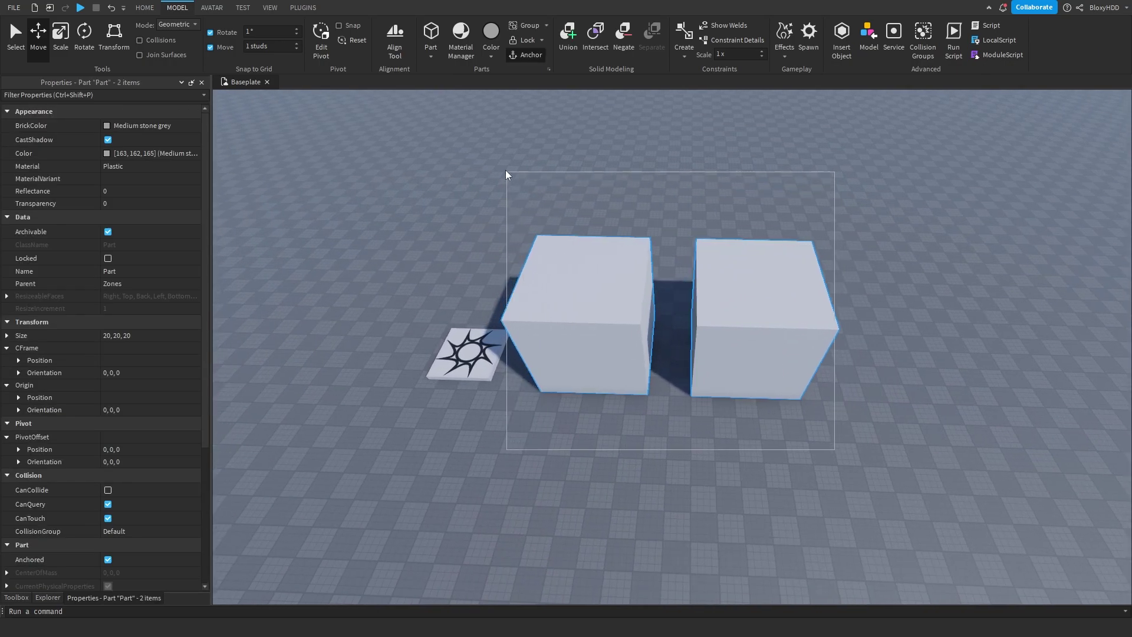
{"action": "scroll", "coordinate": [481, 296], "scroll_direction": "up", "scroll_amount": 3}
{"action": "right_click", "coordinate": [476, 289]}
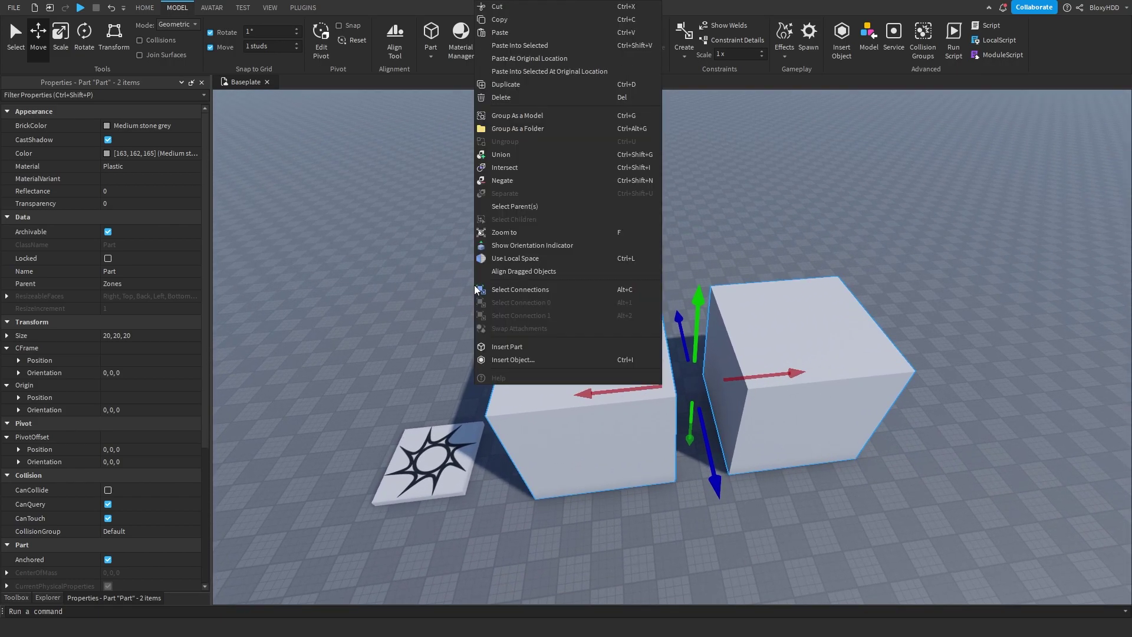
{"action": "scroll", "coordinate": [367, 245], "scroll_direction": "down", "scroll_amount": 2}
{"action": "scroll", "coordinate": [366, 278], "scroll_direction": "up", "scroll_amount": 2}
{"action": "left_click", "coordinate": [129, 204]}
{"action": "type", "text": "1"}
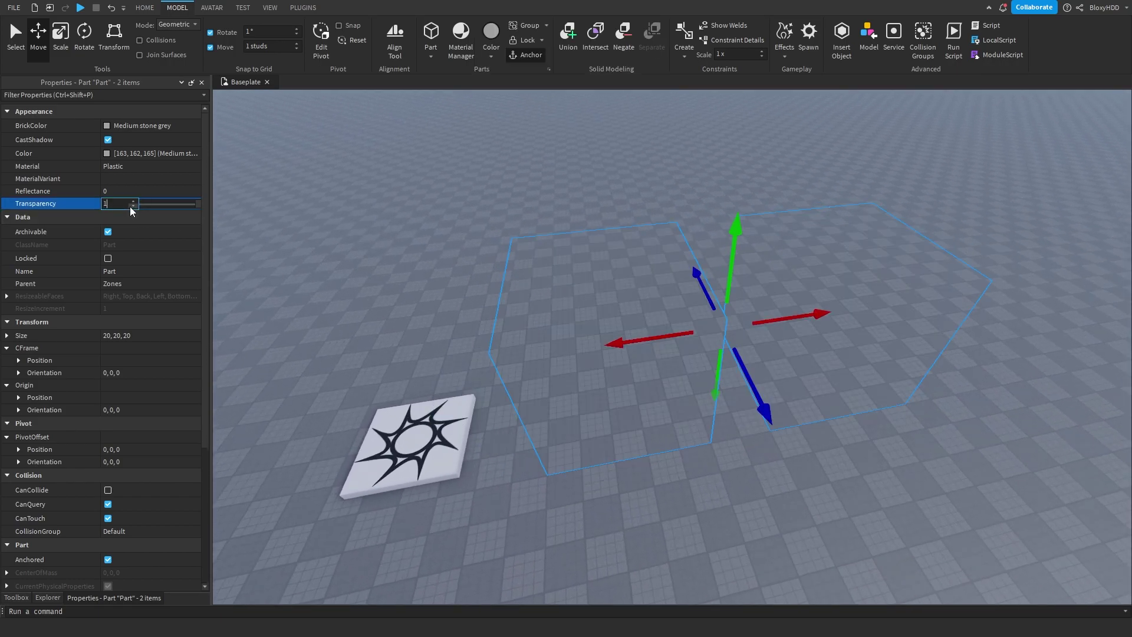
{"action": "left_click", "coordinate": [331, 222]}
{"action": "left_click", "coordinate": [693, 379]}
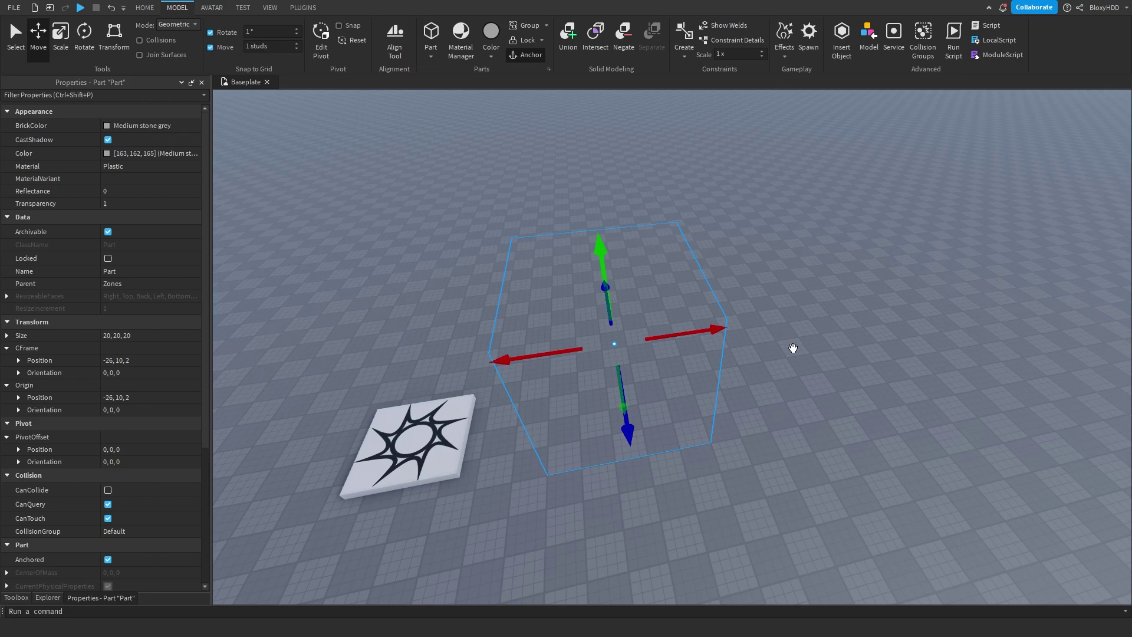
{"action": "left_click", "coordinate": [785, 318], "text": "ctrl"}
{"action": "right_click_drag", "start_coordinate": [562, 263], "coordinate": [560, 270]}
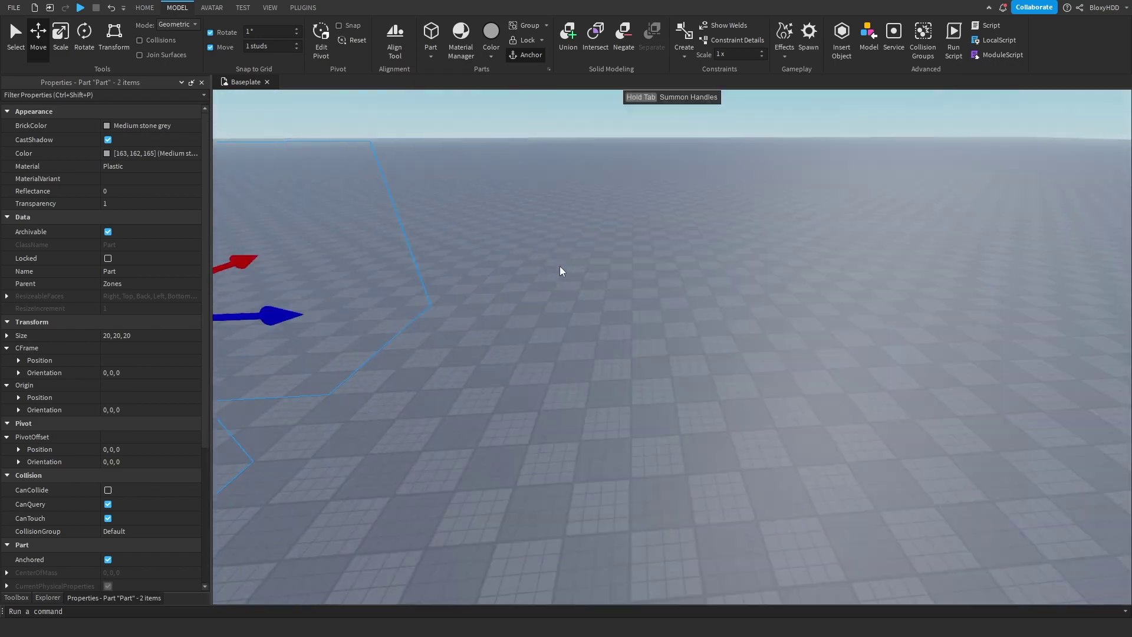
{"action": "key", "text": "f"}
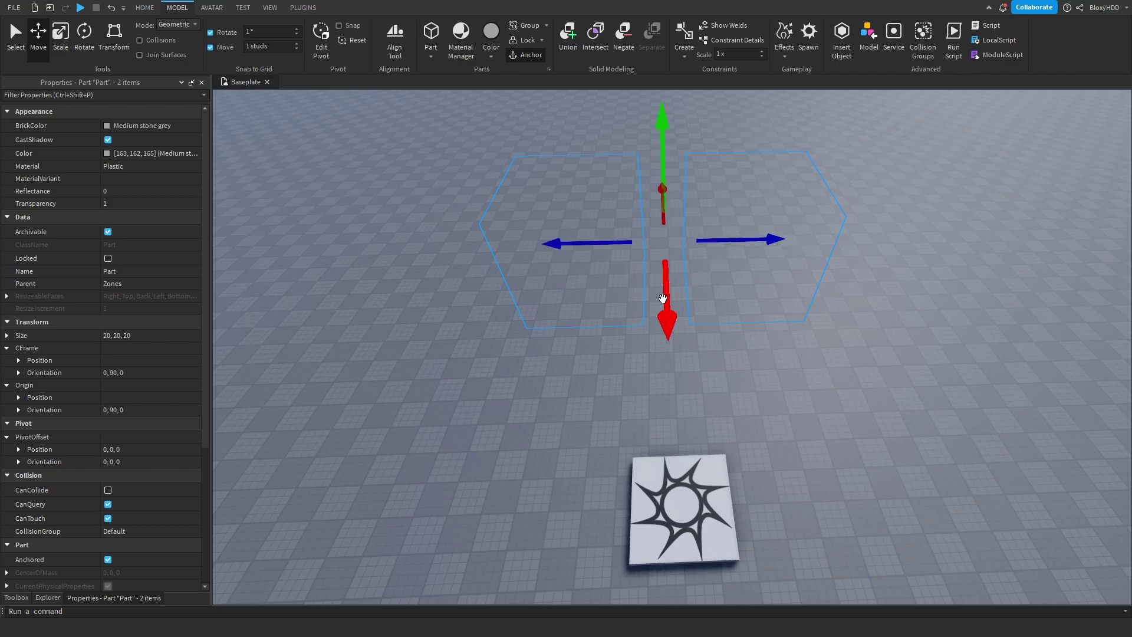
{"action": "left_click", "coordinate": [142, 203]}
{"action": "type", "text": "0.5"}
{"action": "key", "text": "Return"}
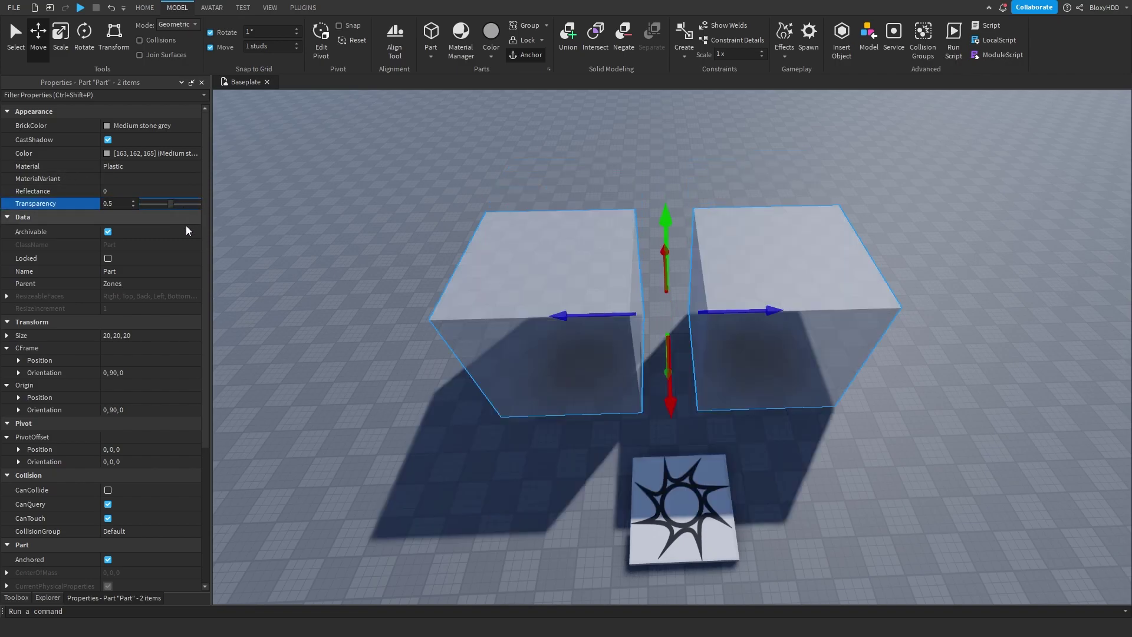
Step: Turn off CastShadow on the left cube
{"action": "left_click", "coordinate": [501, 260]}
{"action": "left_click", "coordinate": [108, 139]}
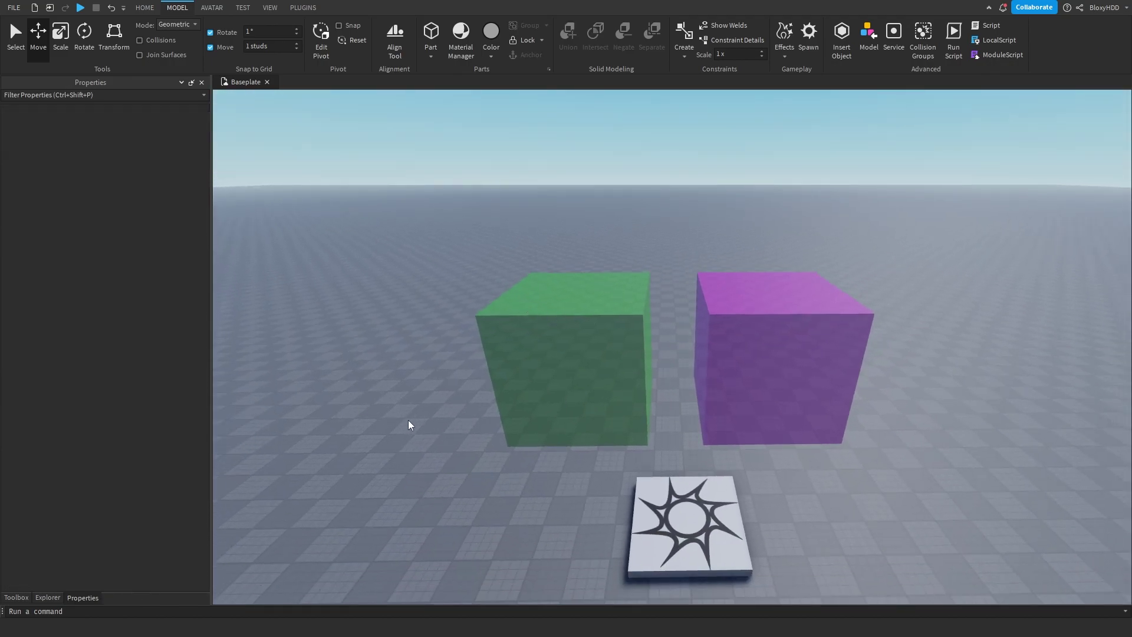
Step: Insert a Sound object inside each of the two zone parts
{"action": "left_click", "coordinate": [16, 597]}
{"action": "left_click", "coordinate": [48, 597]}
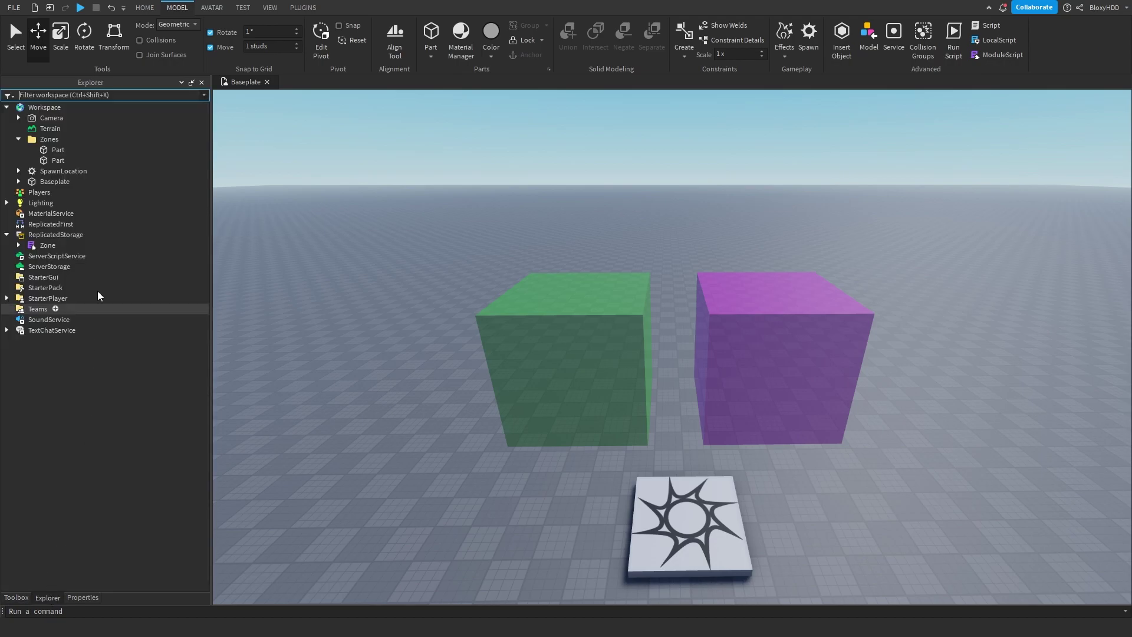
{"action": "left_click", "coordinate": [72, 151]}
{"action": "type", "text": "sou"}
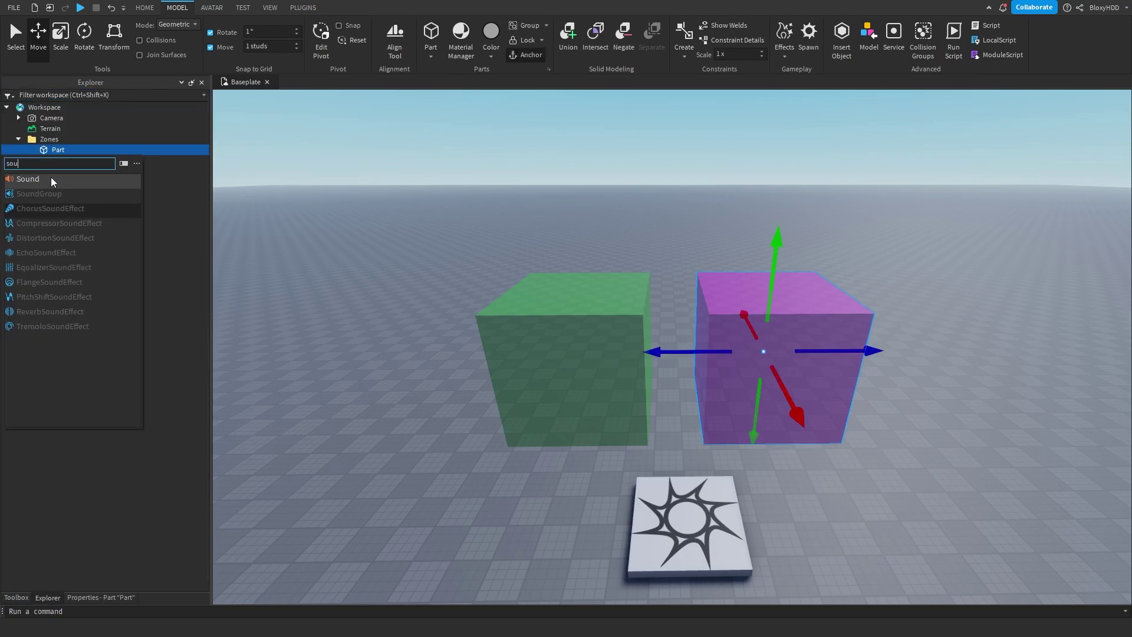
{"action": "left_click", "coordinate": [52, 182]}
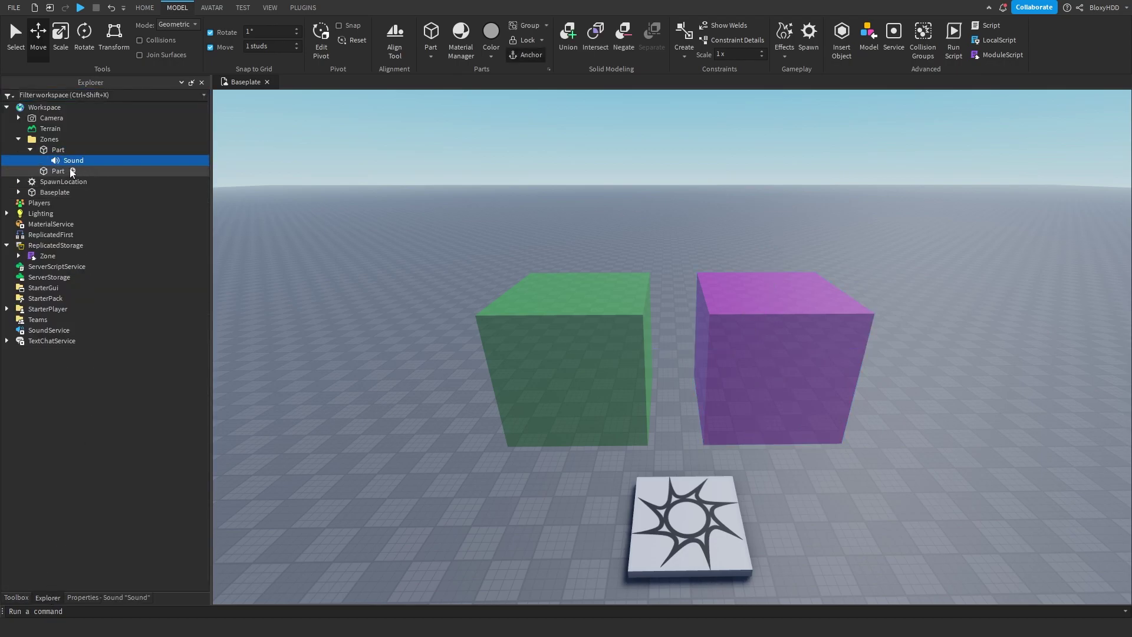
{"action": "left_click", "coordinate": [58, 171]}
{"action": "key", "text": "ctrl+shift+v"}
{"action": "left_click", "coordinate": [72, 160]}
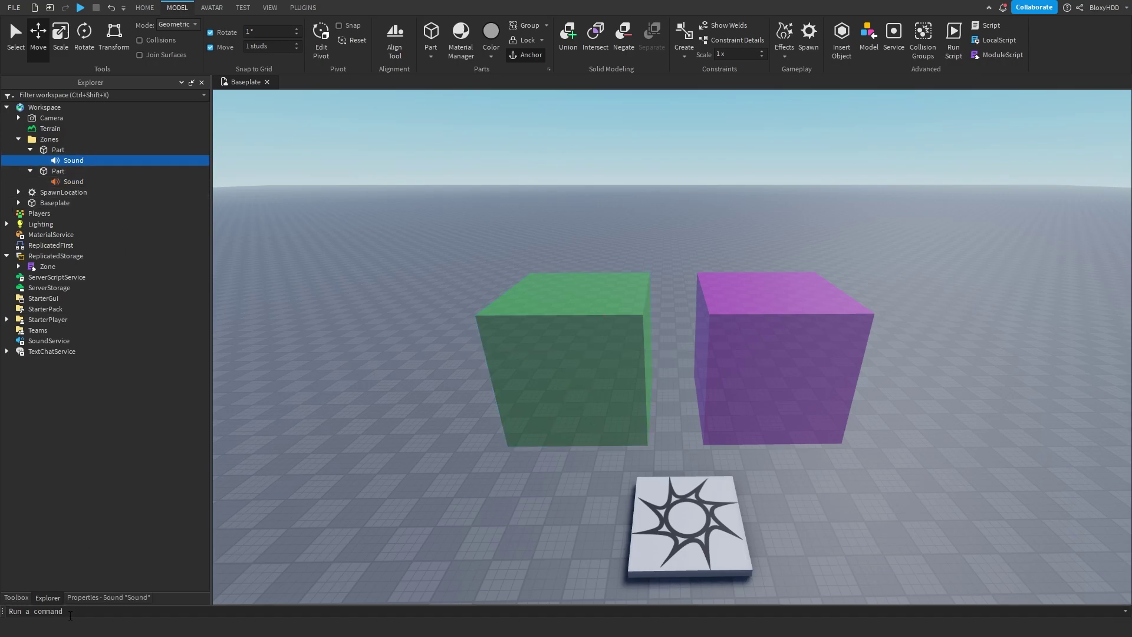
Step: Copy the Parry Gripp music track's asset ID from the Toolbox and paste it as the first Sound's SoundId
{"action": "left_click", "coordinate": [18, 598]}
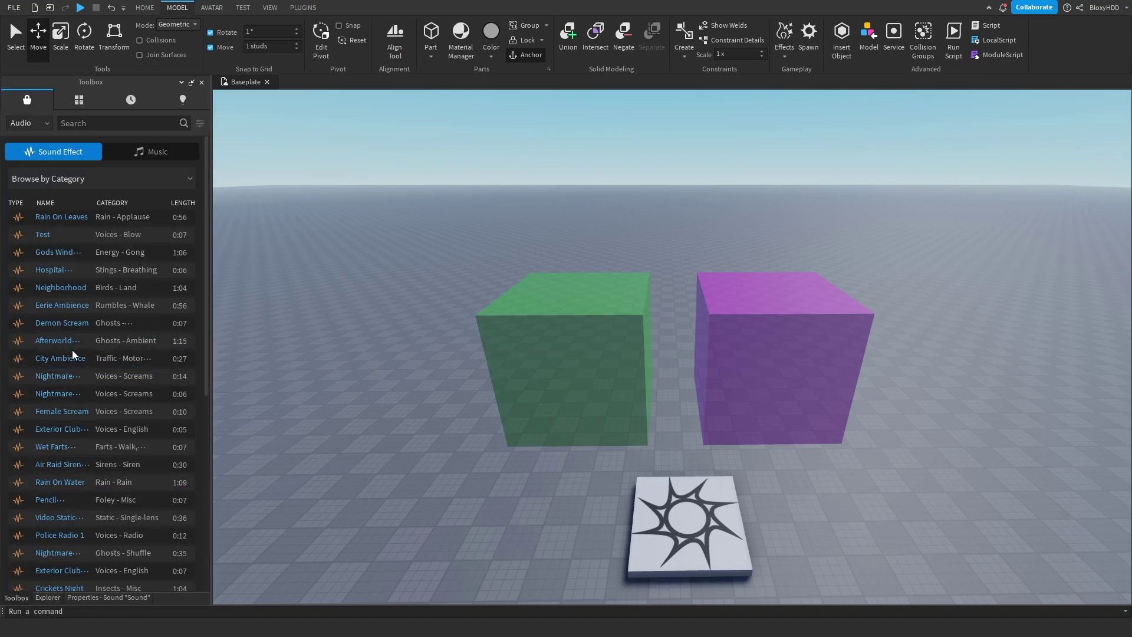
{"action": "left_click", "coordinate": [150, 151]}
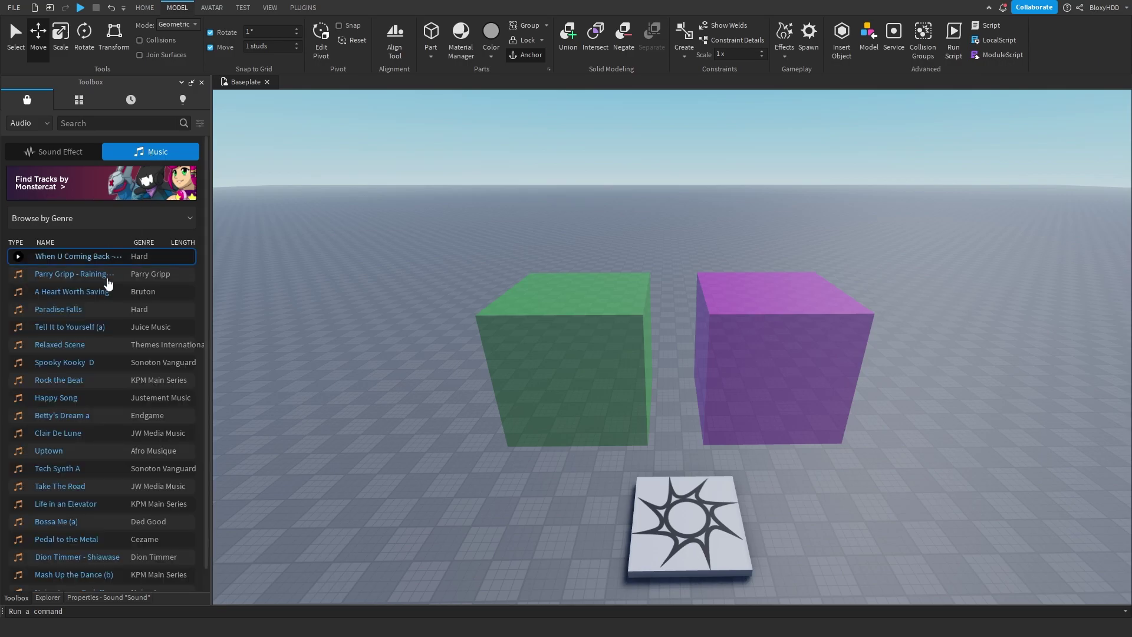
{"action": "left_click", "coordinate": [138, 280]}
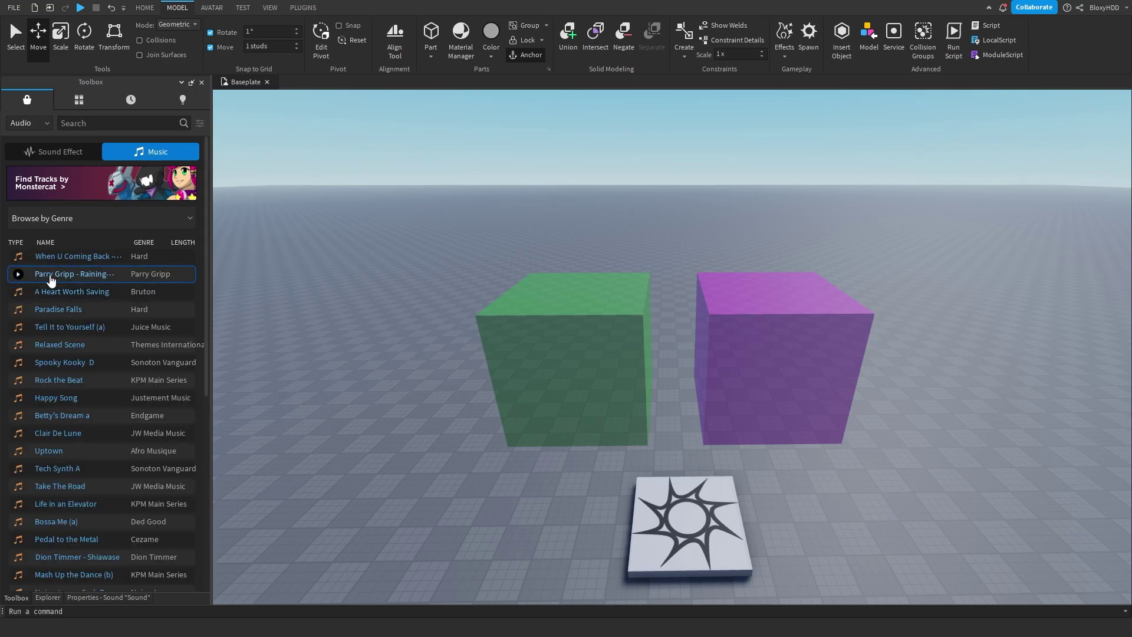
{"action": "right_click", "coordinate": [138, 281]}
{"action": "left_click", "coordinate": [167, 302]}
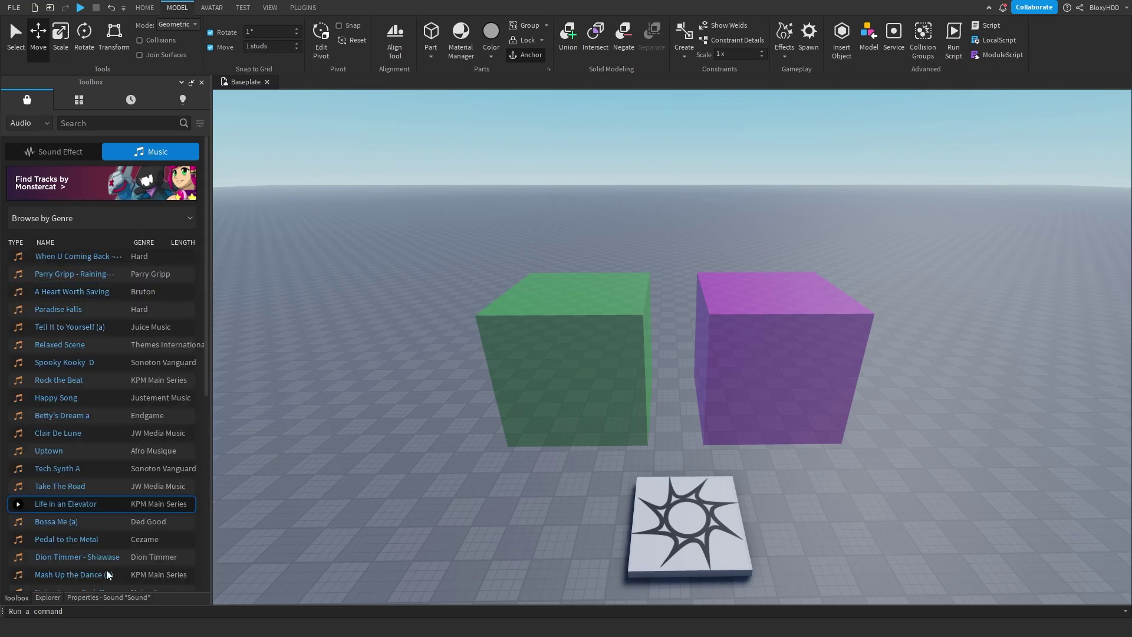
{"action": "left_click", "coordinate": [48, 597]}
{"action": "left_click", "coordinate": [101, 597]}
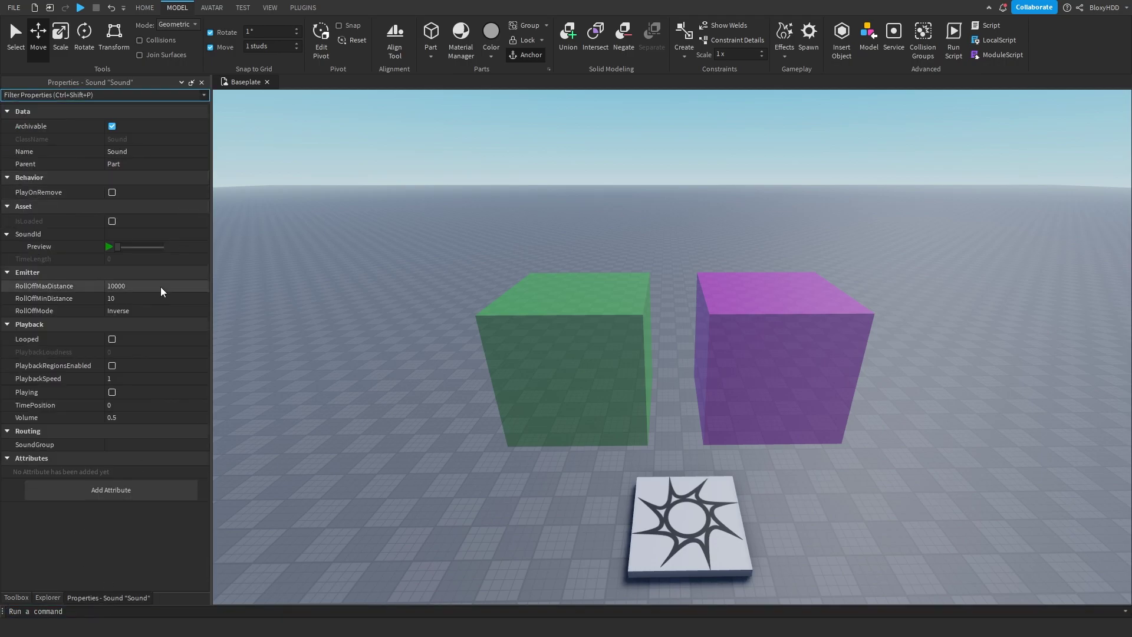
{"action": "left_click", "coordinate": [162, 235]}
{"action": "type", "text": "142376088"}
{"action": "key", "text": "Return"}
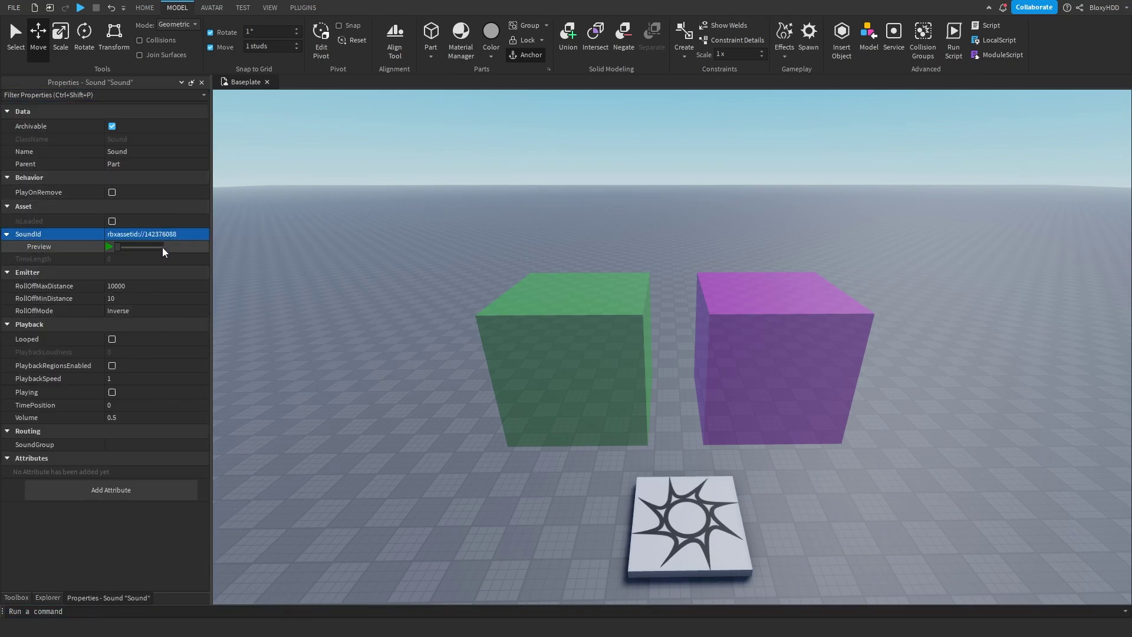
{"action": "left_click", "coordinate": [146, 418]}
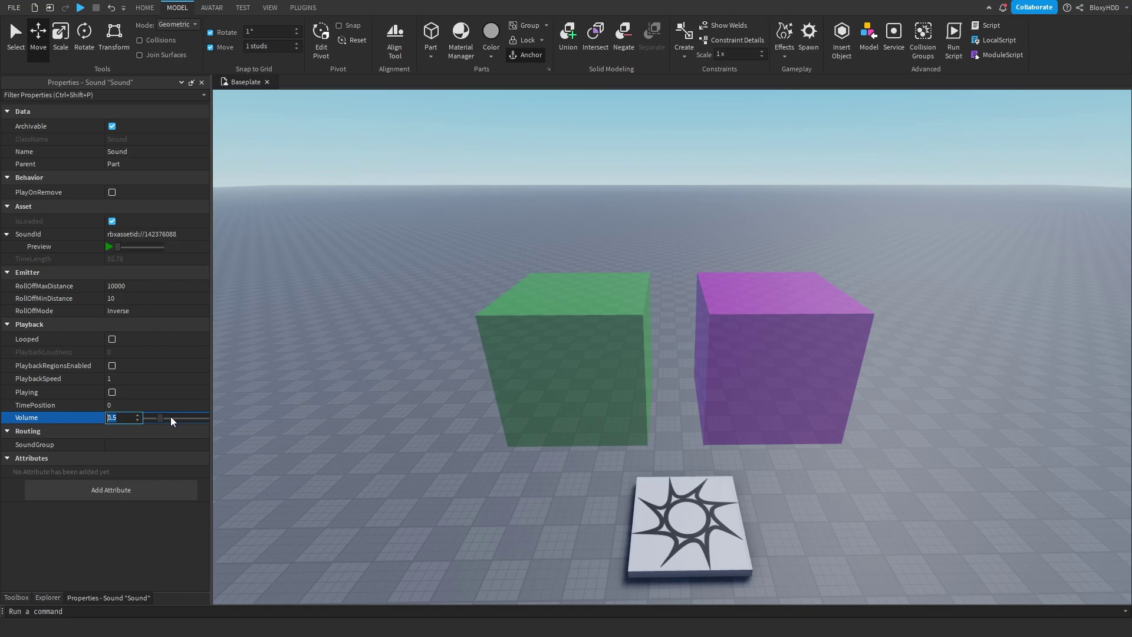
Step: Copy the top music track's asset ID and set it as the second zone Sound's SoundId
{"action": "left_click", "coordinate": [28, 599]}
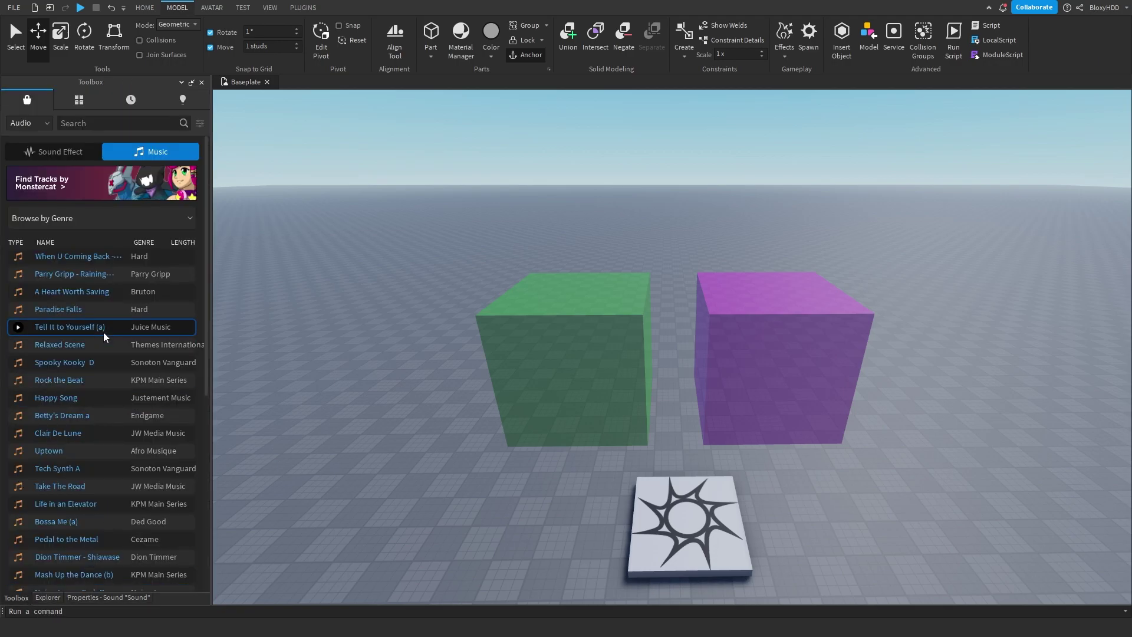
{"action": "mouse_move", "coordinate": [107, 255]}
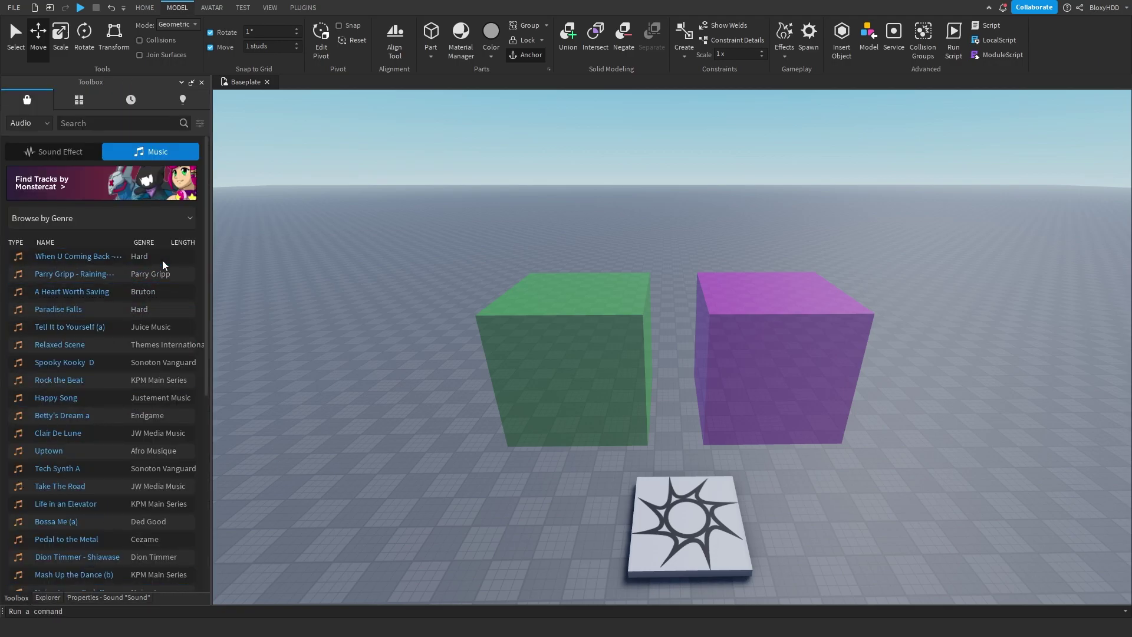
{"action": "right_click", "coordinate": [175, 255]}
{"action": "left_click", "coordinate": [210, 271]}
{"action": "left_click", "coordinate": [42, 600]}
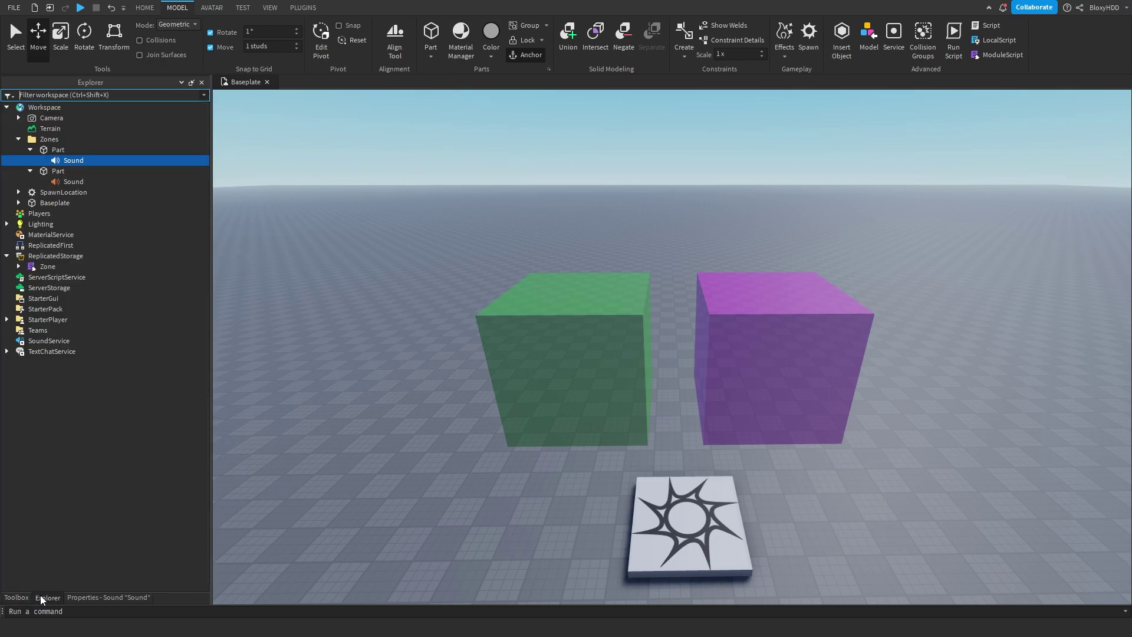
{"action": "left_click", "coordinate": [73, 181]}
{"action": "left_click", "coordinate": [106, 599]}
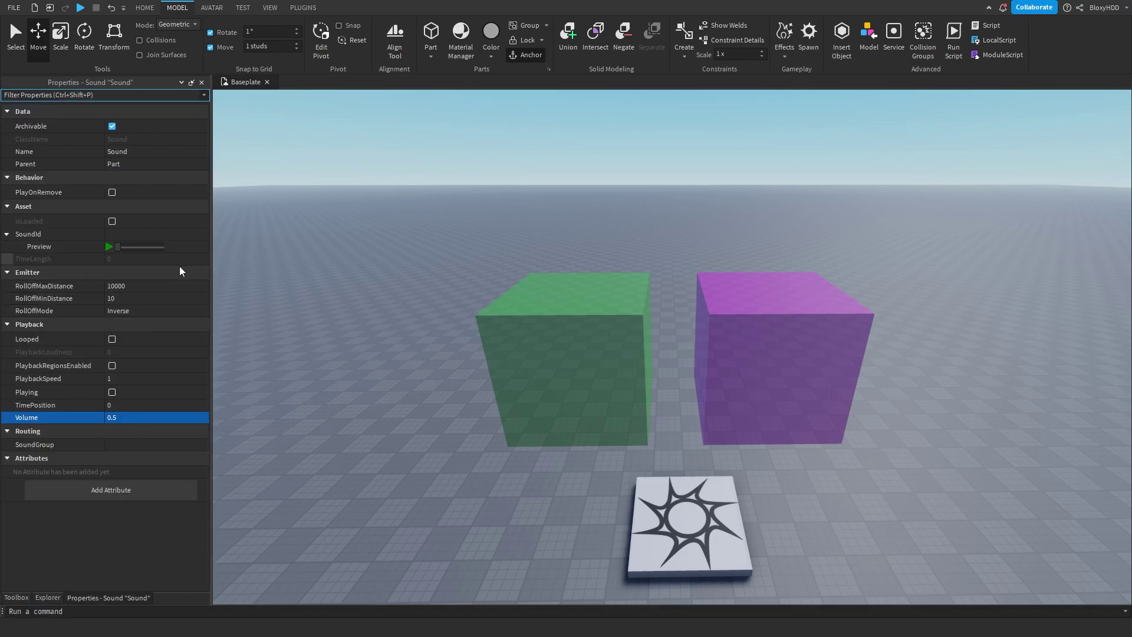
{"action": "left_click", "coordinate": [164, 235]}
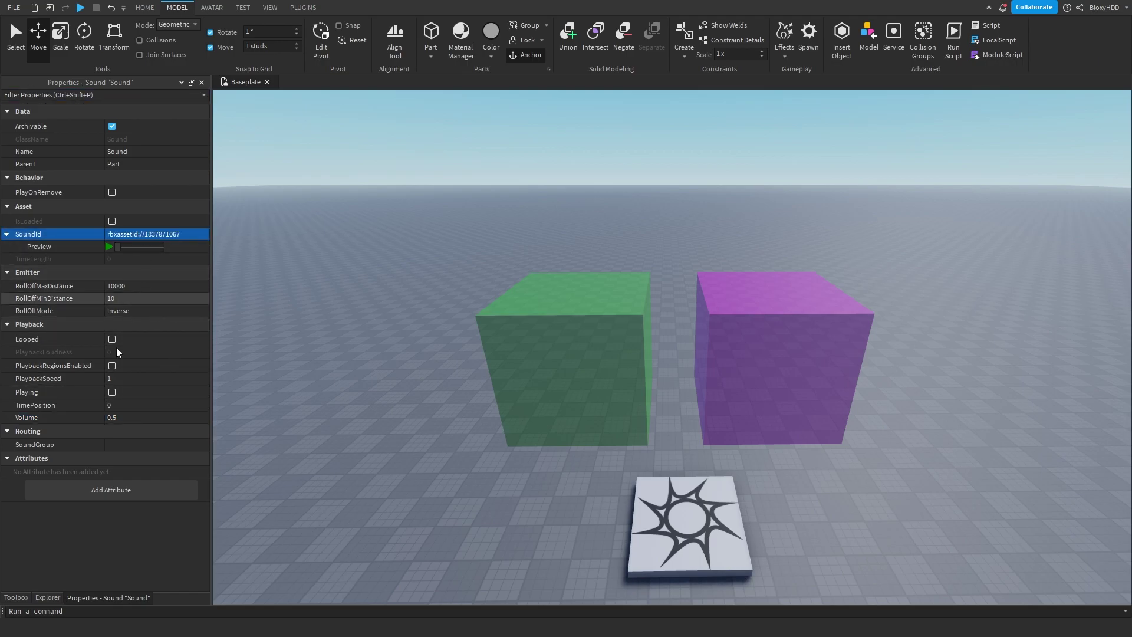
Step: Insert a LocalScript into StarterPlayerScripts under StarterPlayer
{"action": "left_click", "coordinate": [16, 598]}
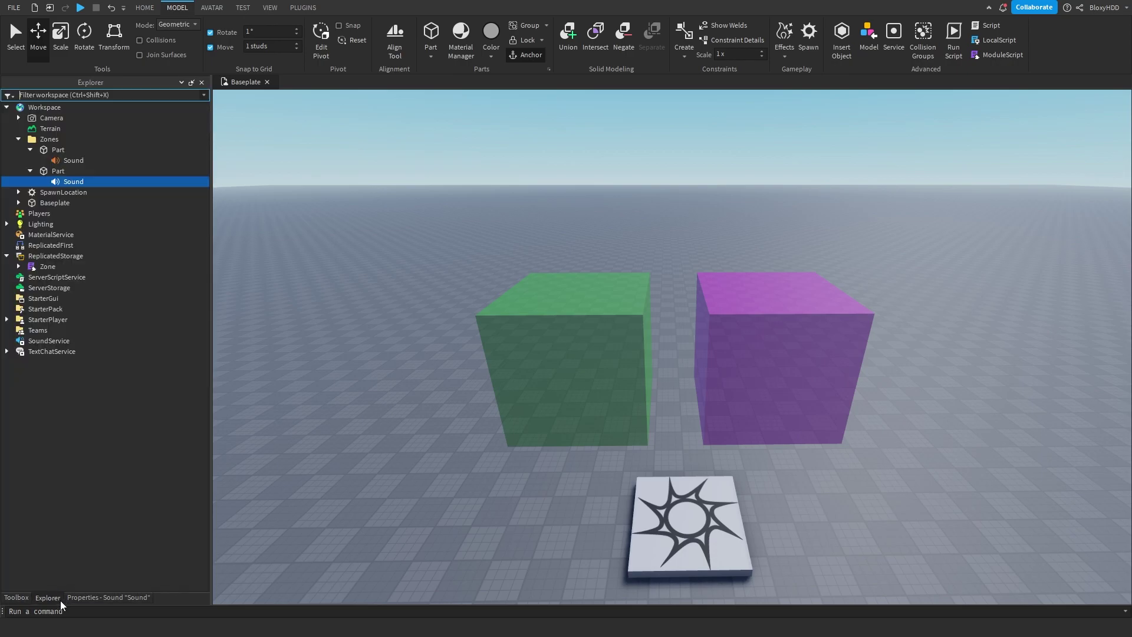
{"action": "left_click", "coordinate": [265, 392]}
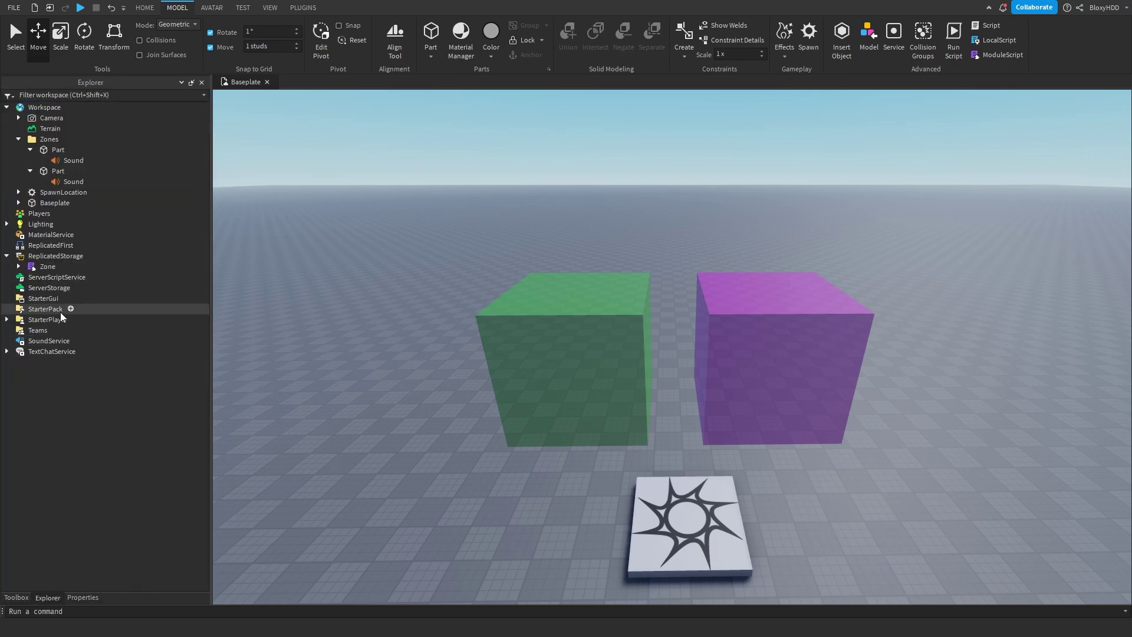
{"action": "left_click", "coordinate": [7, 320]}
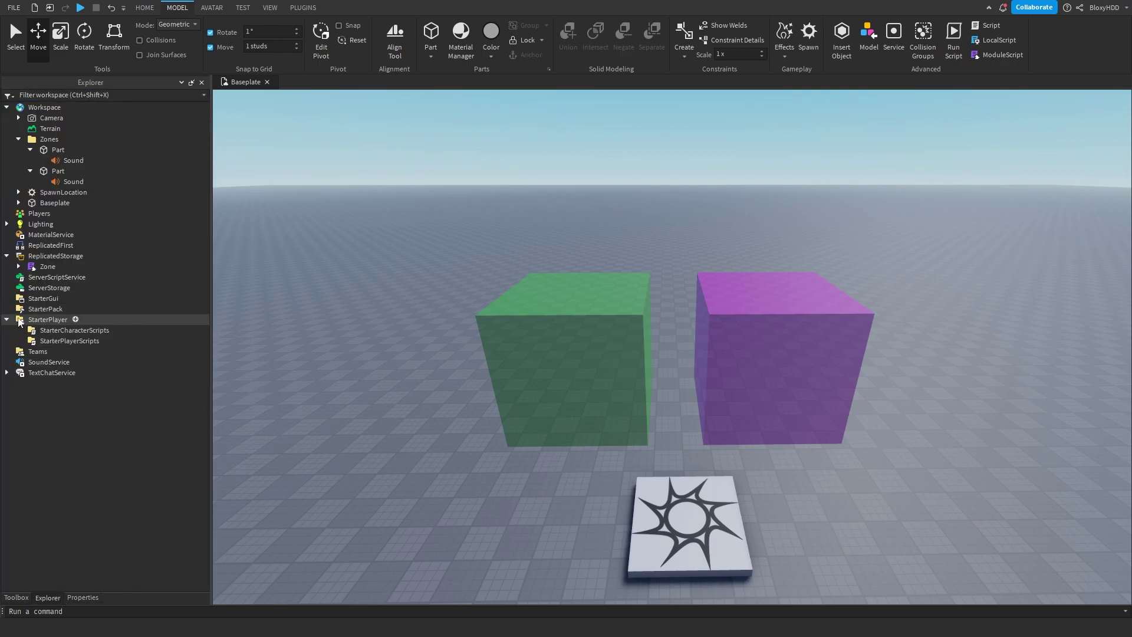
{"action": "left_click", "coordinate": [100, 331]}
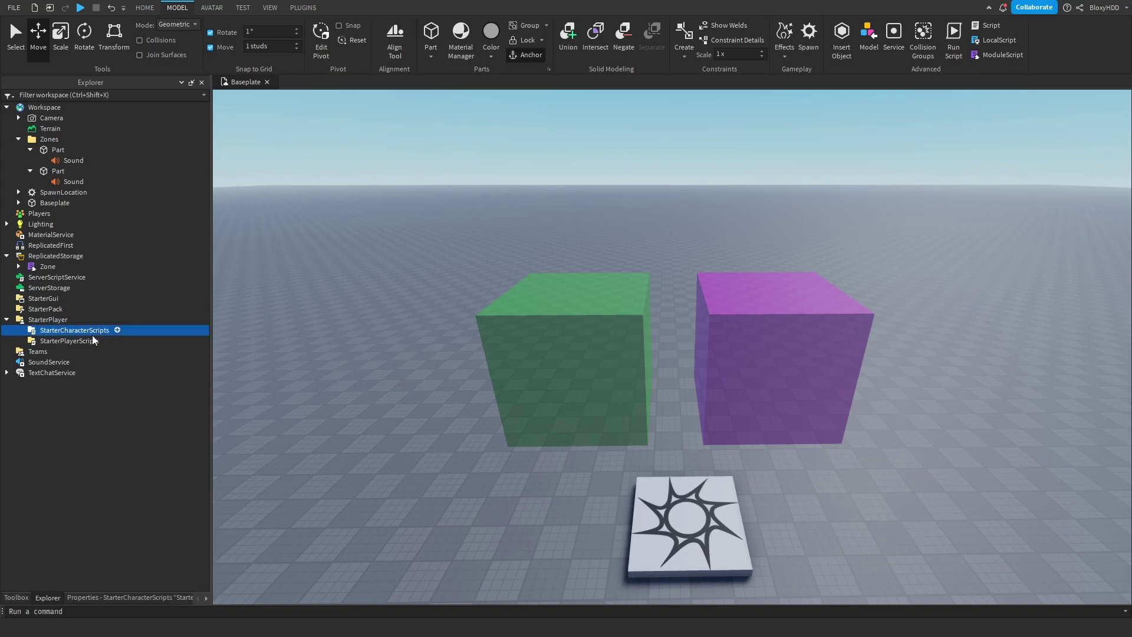
{"action": "left_click", "coordinate": [106, 341]}
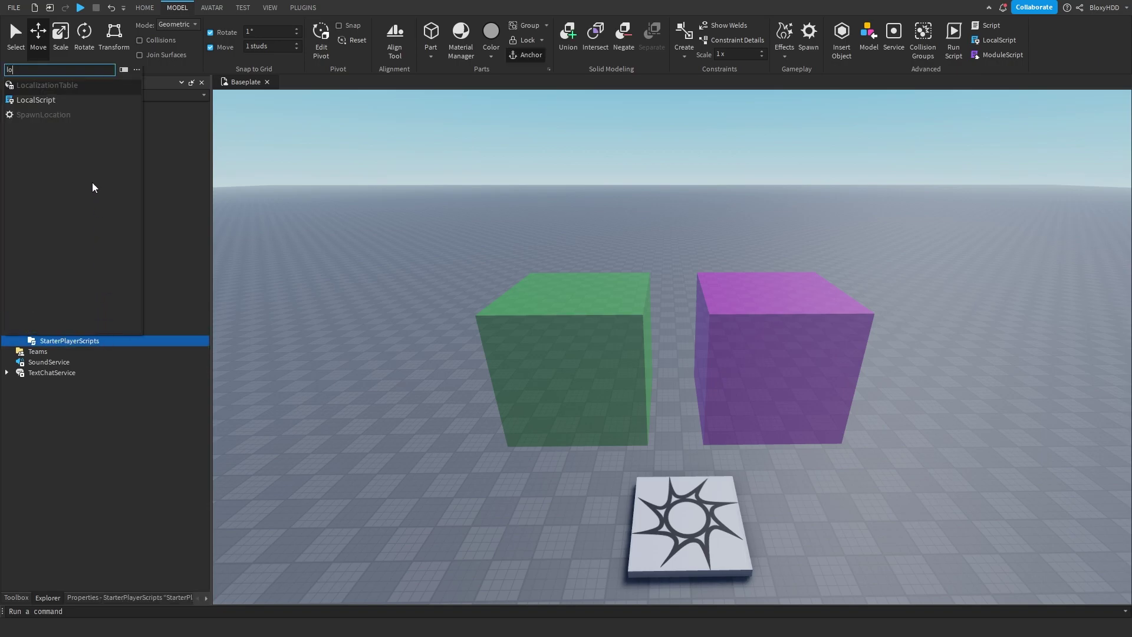
{"action": "left_click", "coordinate": [44, 99]}
Step: Replace the default print with the local player variable and require the Zone module as ZonePlus
{"action": "left_click", "coordinate": [782, 217]}
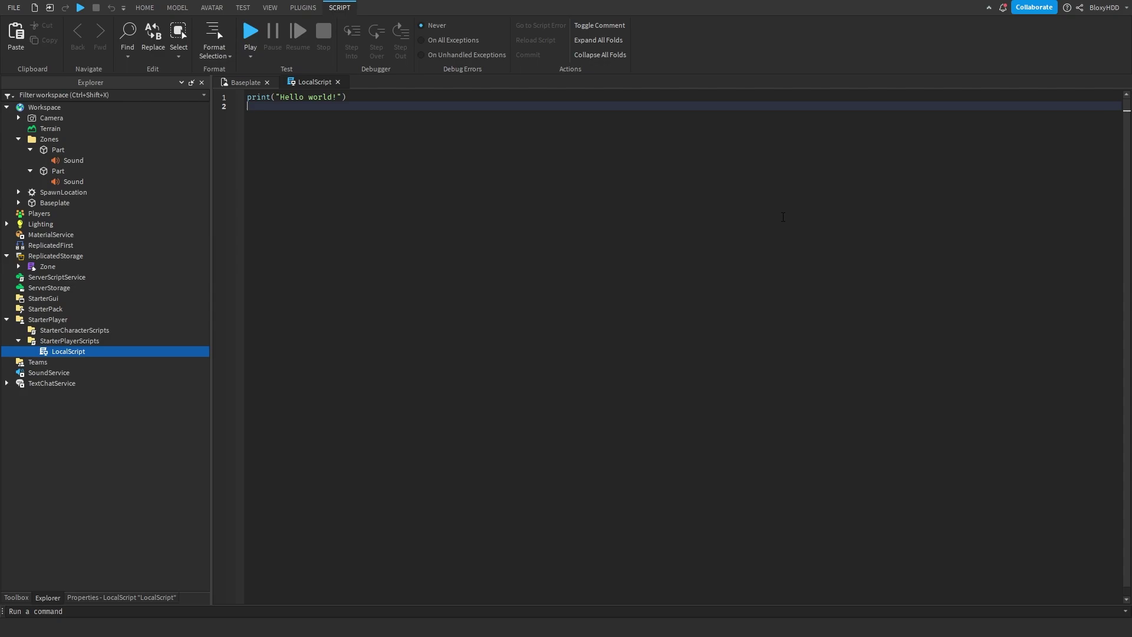
{"action": "key", "text": "ctrl+a"}
{"action": "type", "text": "local "}
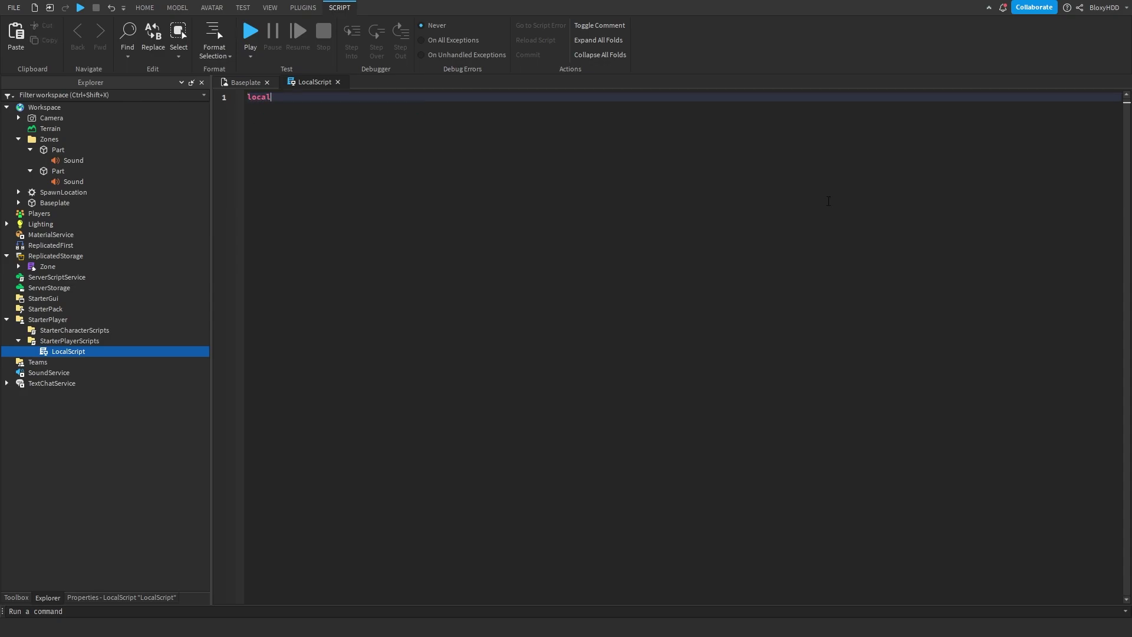
{"action": "type", "text": "Player = game.P"}
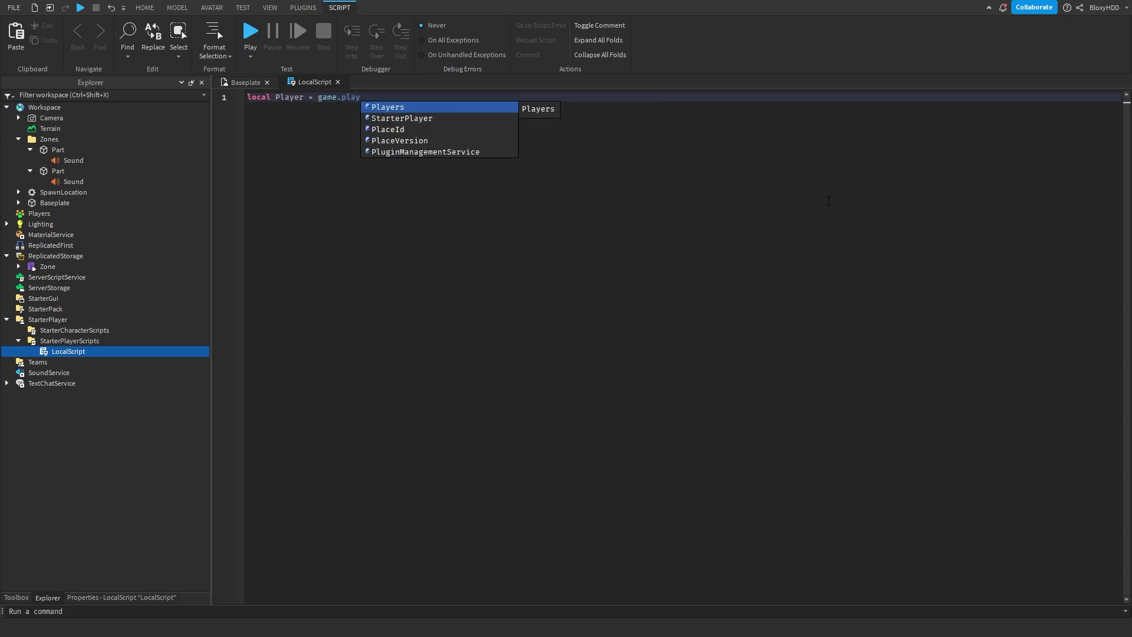
{"action": "type", "text": "layers.LocalPlayer"}
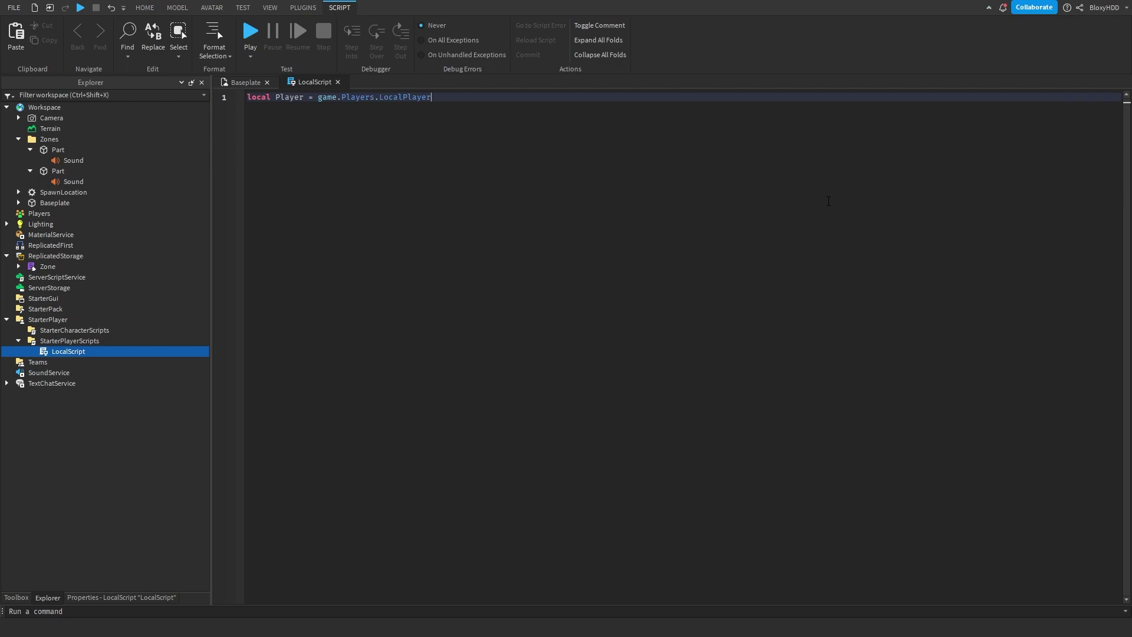
{"action": "key", "text": "Return"}
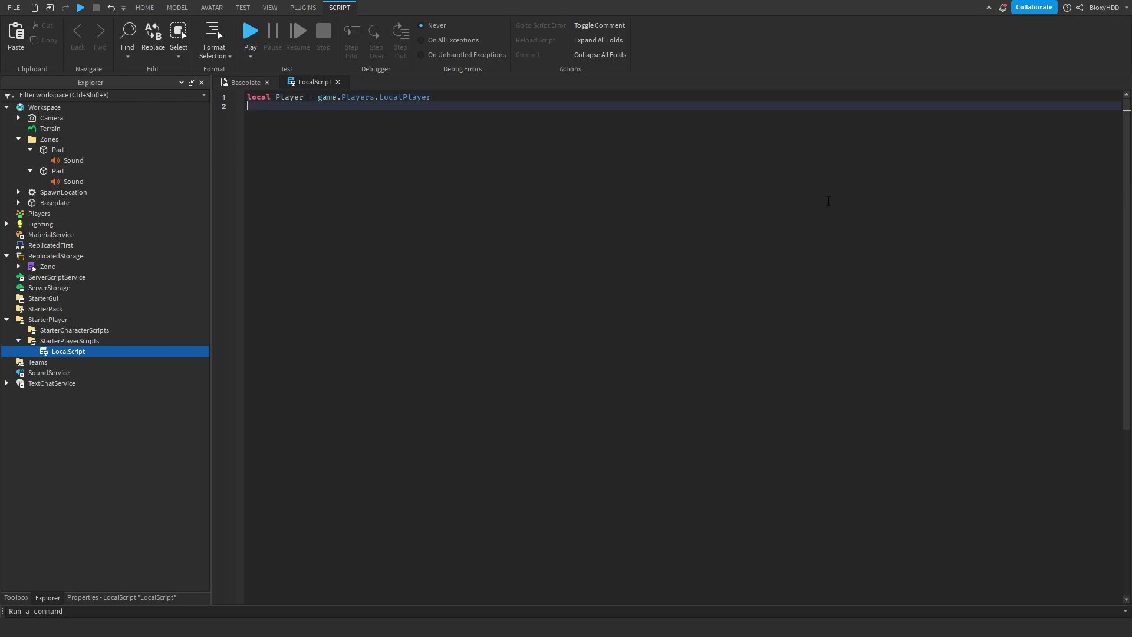
{"action": "type", "text": "local Z"}
{"action": "type", "text": "onePlus = re"}
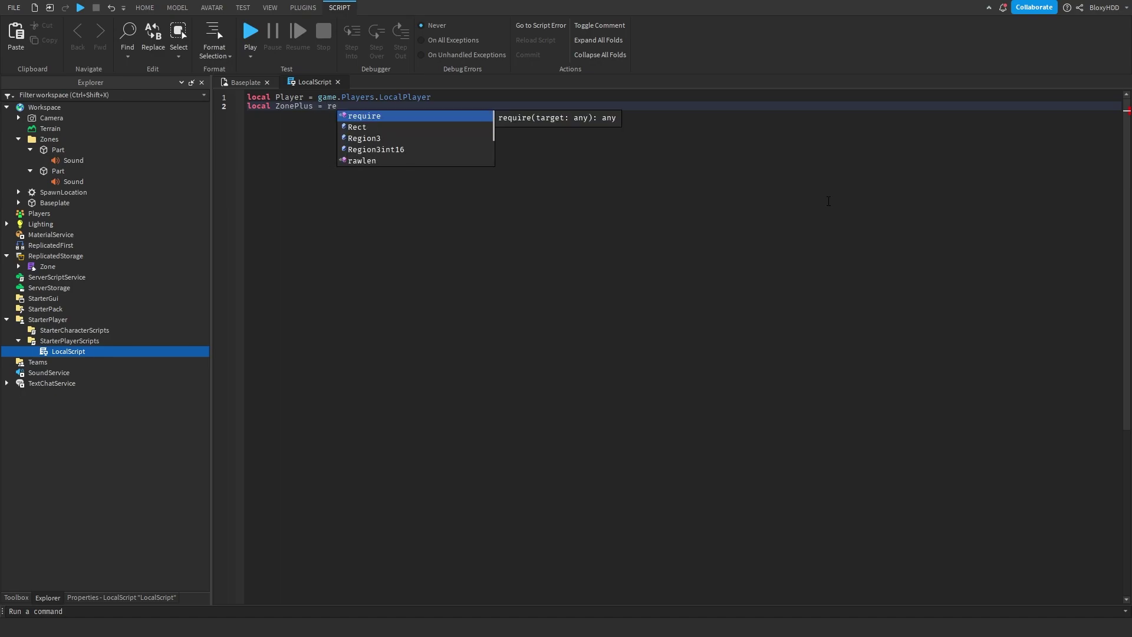
{"action": "type", "text": "quire(g"}
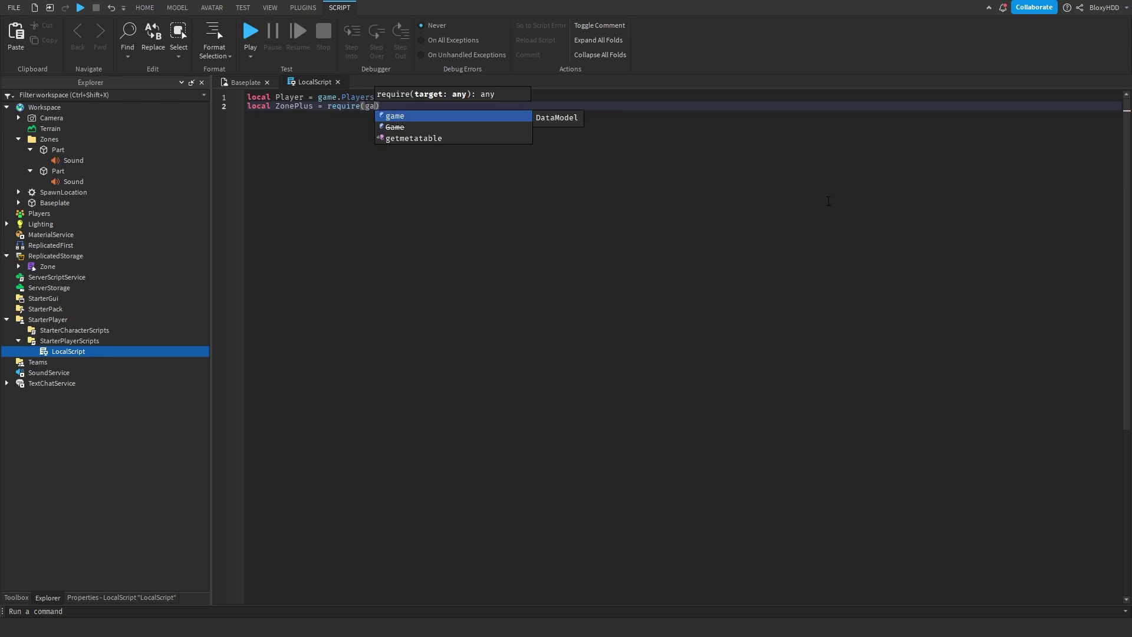
{"action": "type", "text": "ame.rep"}
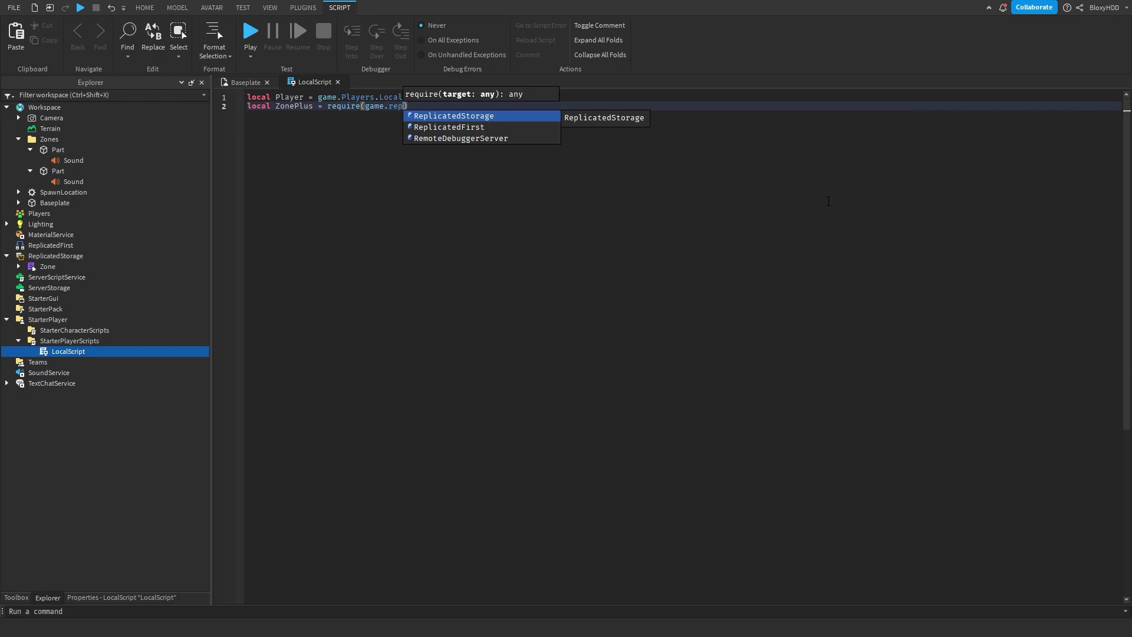
{"action": "key", "text": "Tab"}
{"action": "type", "text": ".Zon"}
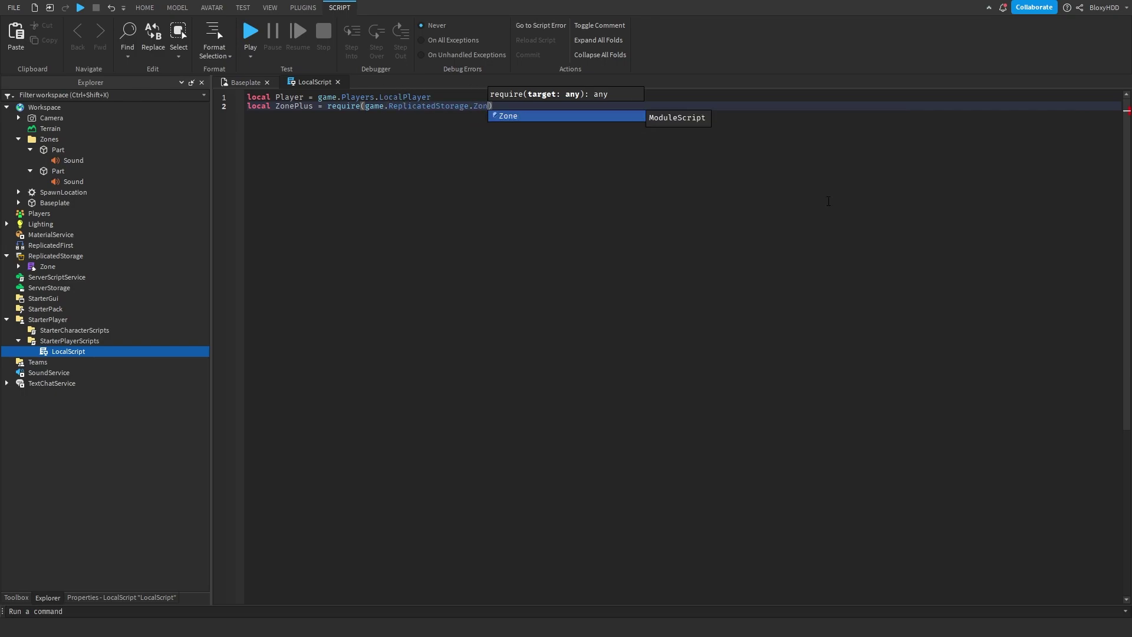
{"action": "key", "text": "Tab"}
{"action": "key", "text": "Return"}
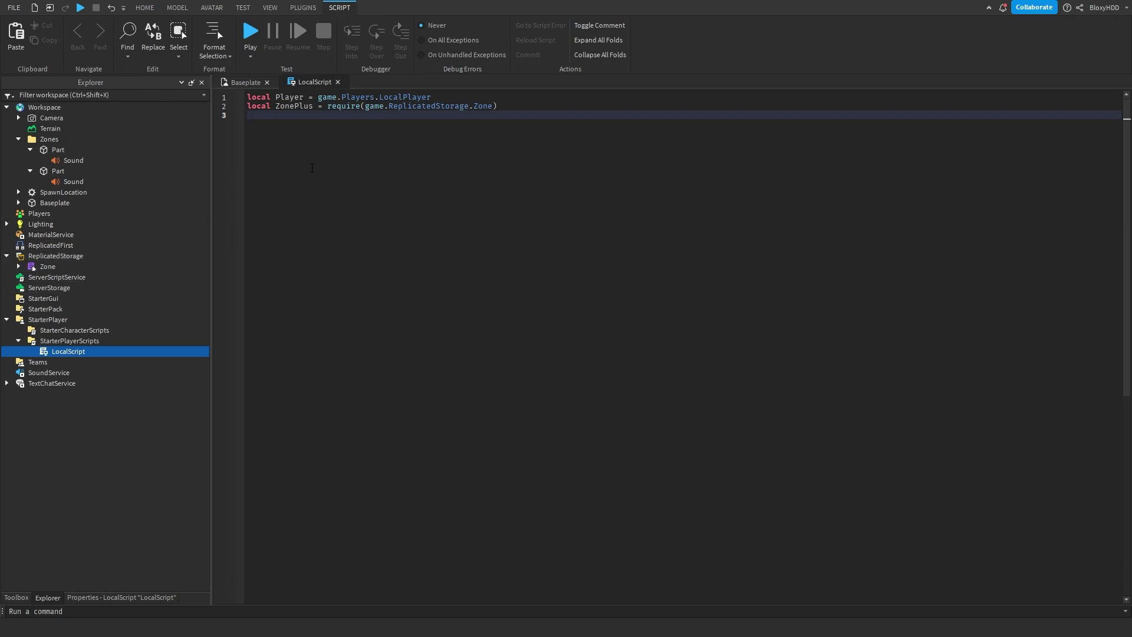
Step: Add local Zones = game.Workspace.Zones:GetChildren()
{"action": "key", "text": "Return"}
{"action": "key", "text": "Return"}
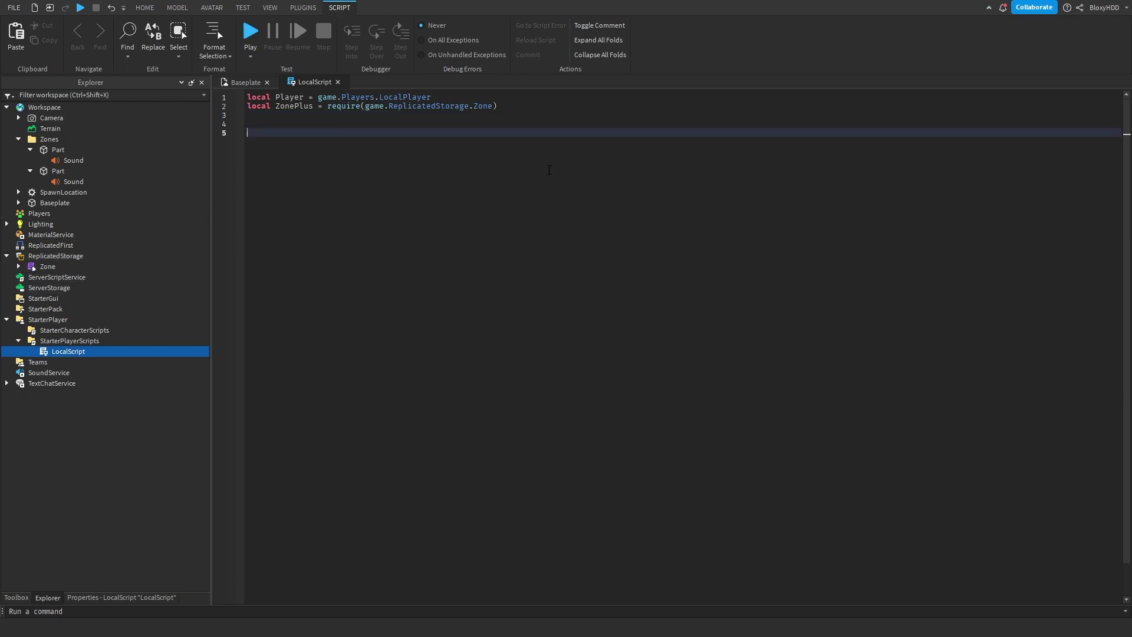
{"action": "key", "text": "BackSpace"}
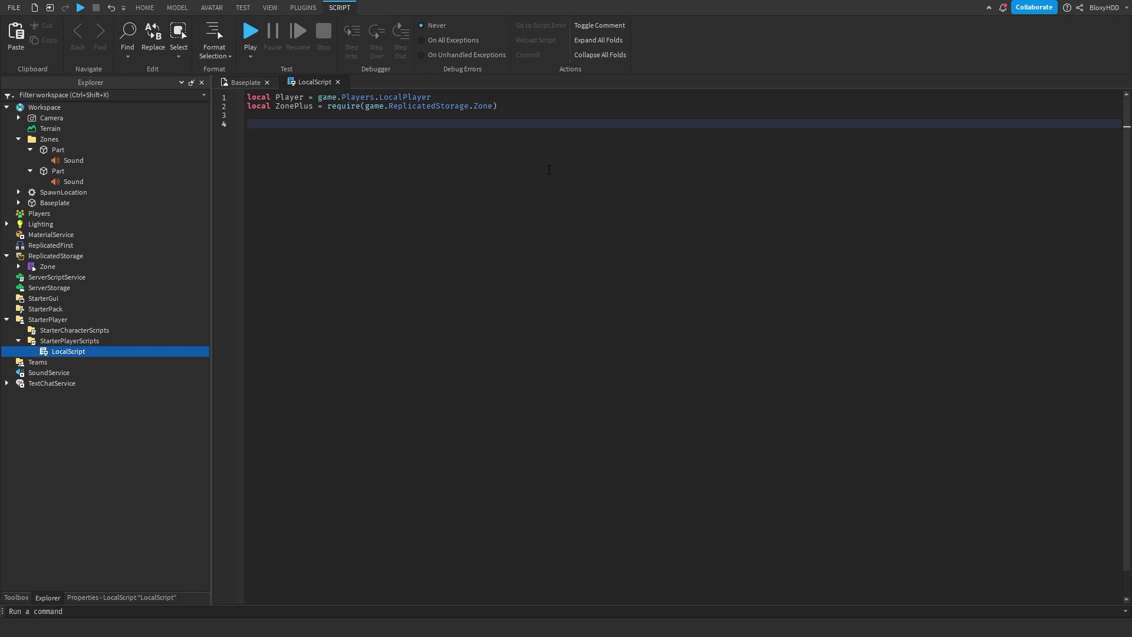
{"action": "key", "text": "BackSpace"}
{"action": "type", "text": "lo"}
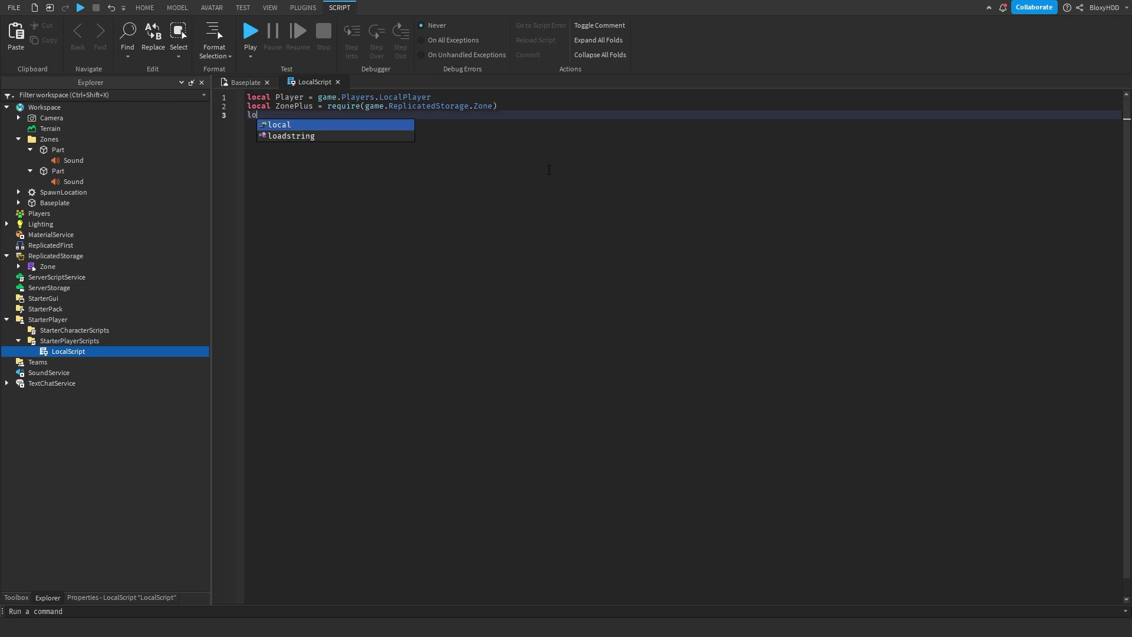
{"action": "type", "text": "cal Zones = "}
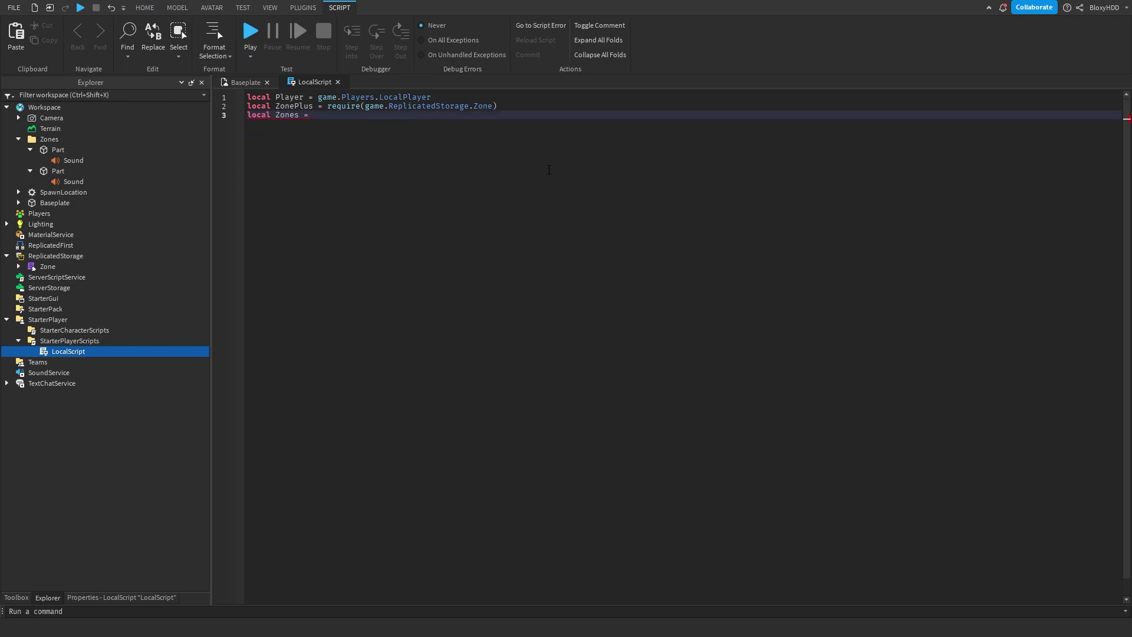
{"action": "type", "text": "game.W"}
{"action": "key", "text": "Tab"}
{"action": "type", "text": ".Zo"}
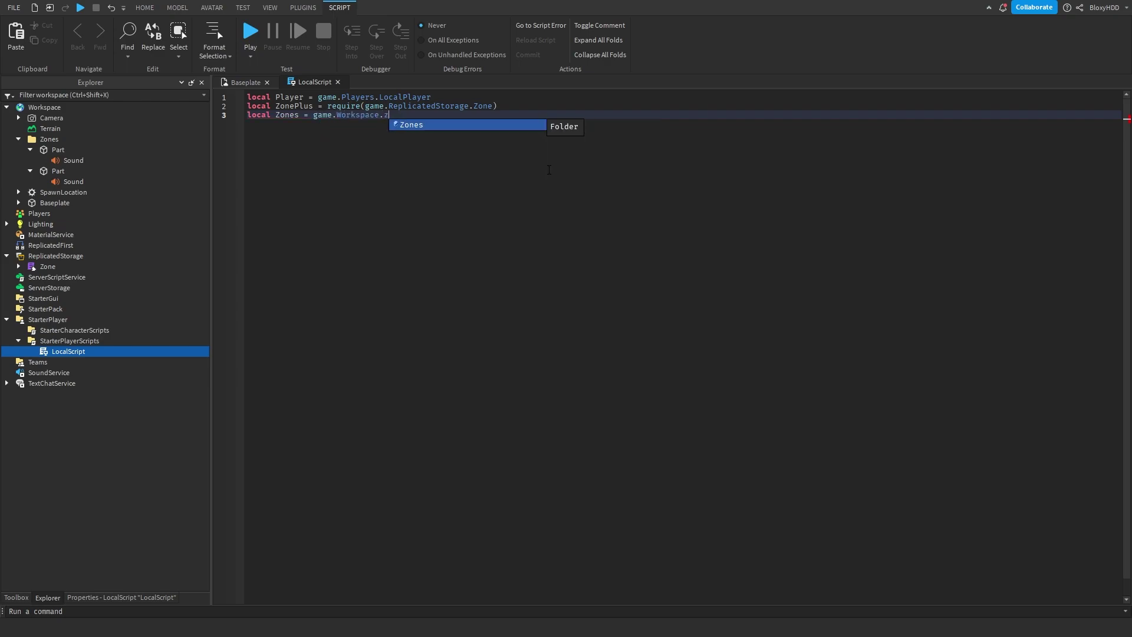
{"action": "key", "text": "Tab"}
{"action": "type", "text": ":Ge"}
{"action": "key", "text": "Tab"}
{"action": "type", "text": "()"}
{"action": "key", "text": "Return"}
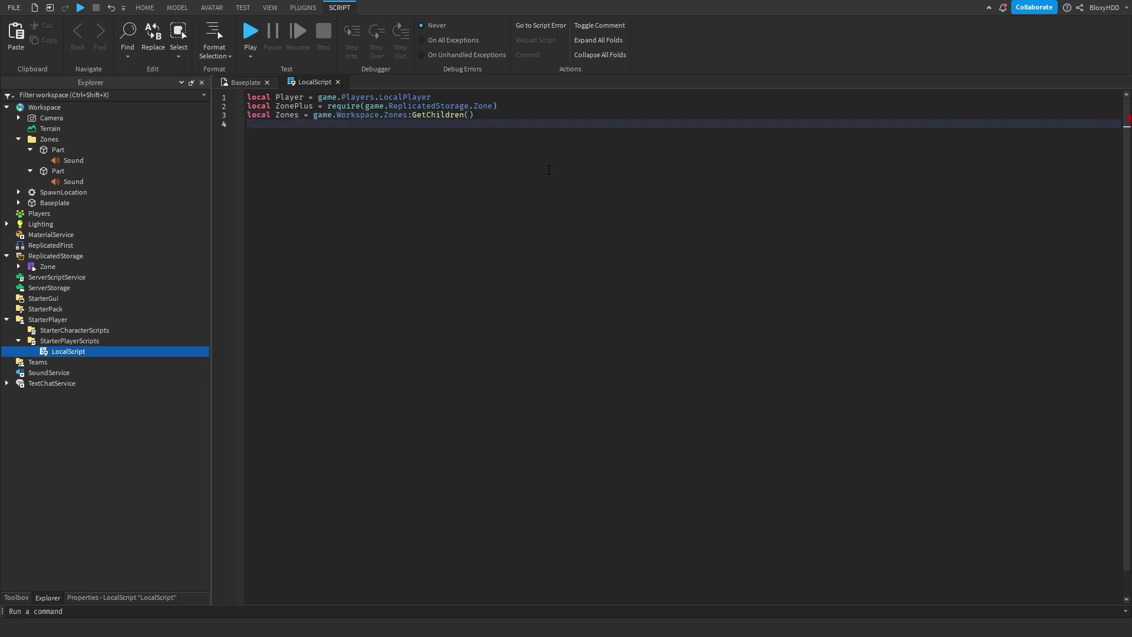
Step: Collapse both Part nodes under Zones in the Explorer
{"action": "left_click", "coordinate": [31, 171]}
{"action": "left_click", "coordinate": [30, 150]}
{"action": "mouse_move", "coordinate": [58, 160]}
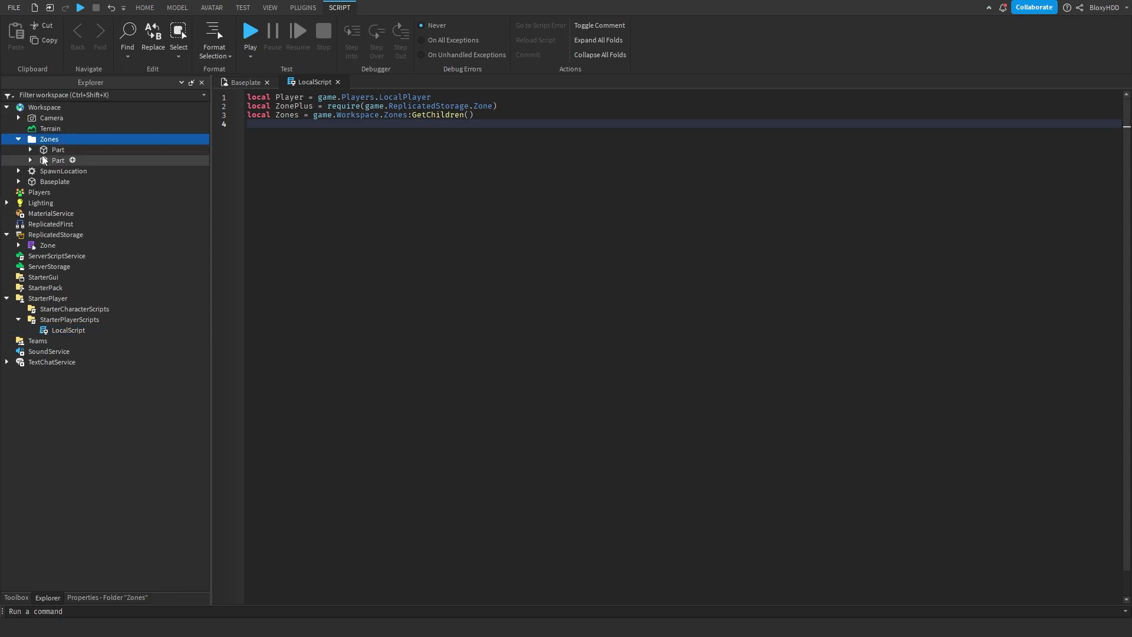
{"action": "left_click", "coordinate": [53, 151]}
{"action": "left_click", "coordinate": [45, 140]}
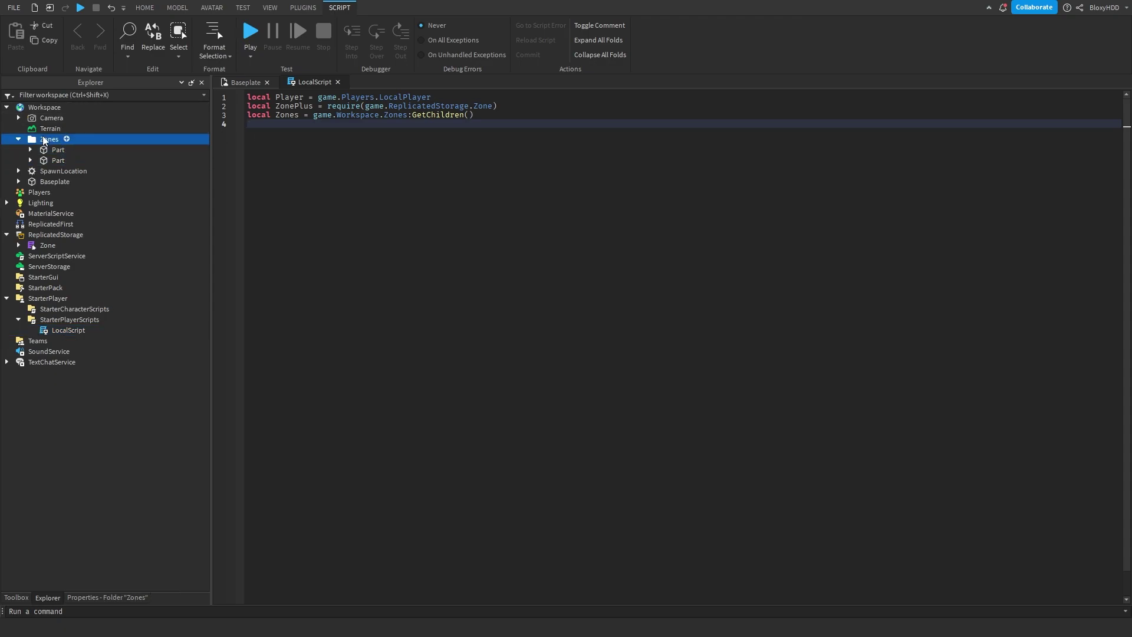
{"action": "left_click", "coordinate": [309, 178]}
Step: Add local TweenService = game:GetService("TweenService") to the LocalScript
{"action": "key", "text": "Return"}
{"action": "type", "text": "local T"}
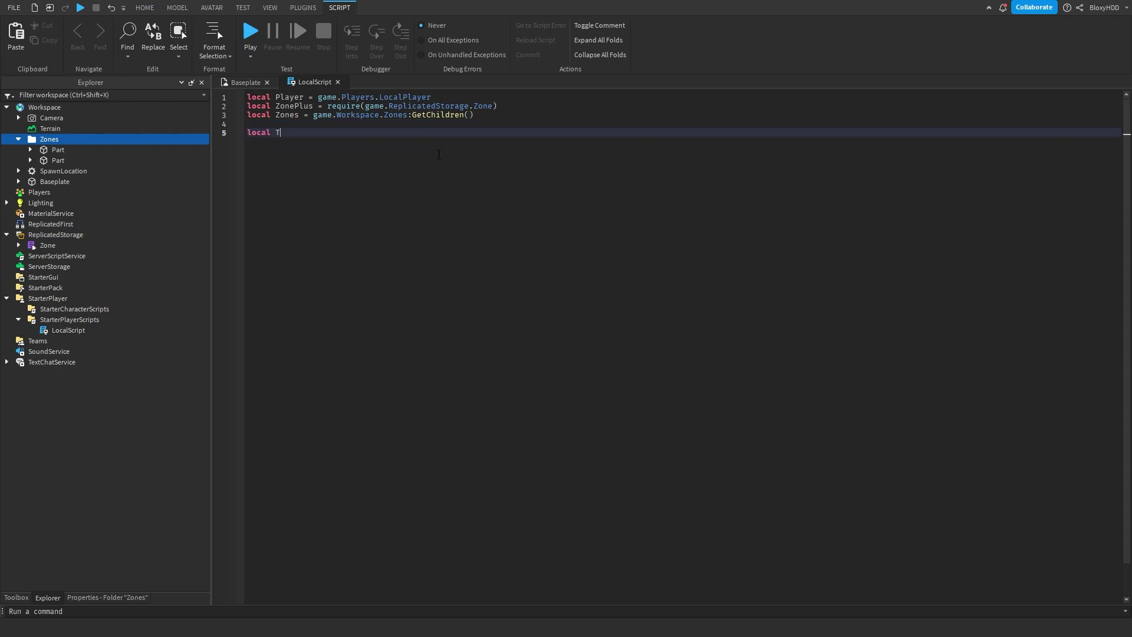
{"action": "type", "text": "weenService = game"}
{"action": "type", "text": ":GET"}
{"action": "key", "text": "Tab"}
{"action": "type", "text": "T"}
{"action": "key", "text": "Tab"}
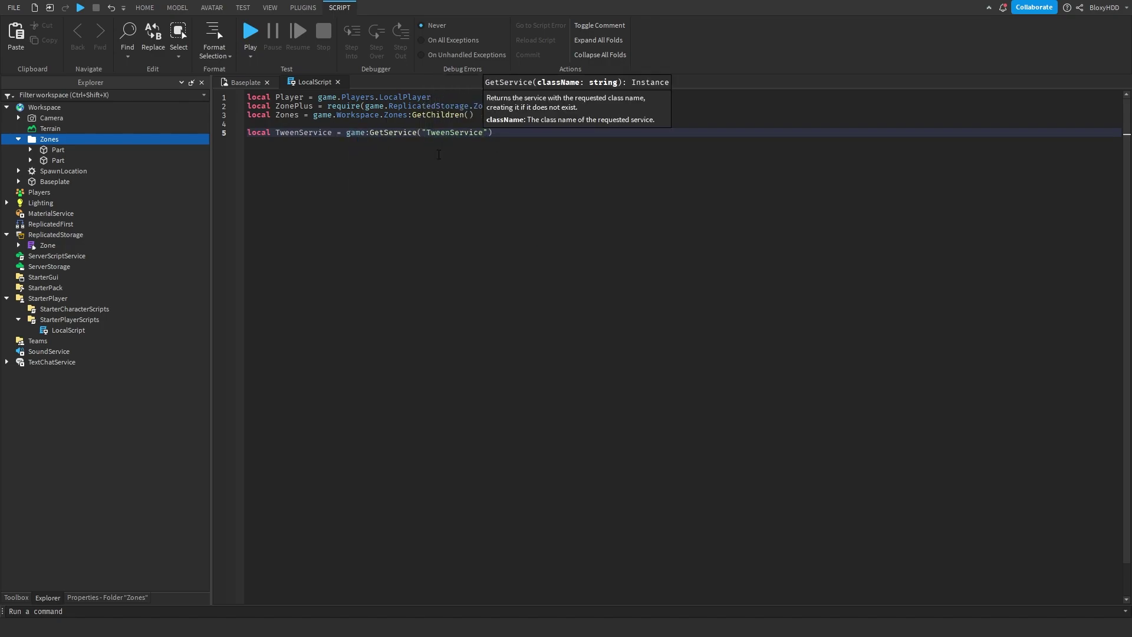
{"action": "key", "text": "Right"}
{"action": "key", "text": "Return"}
{"action": "key", "text": "Return"}
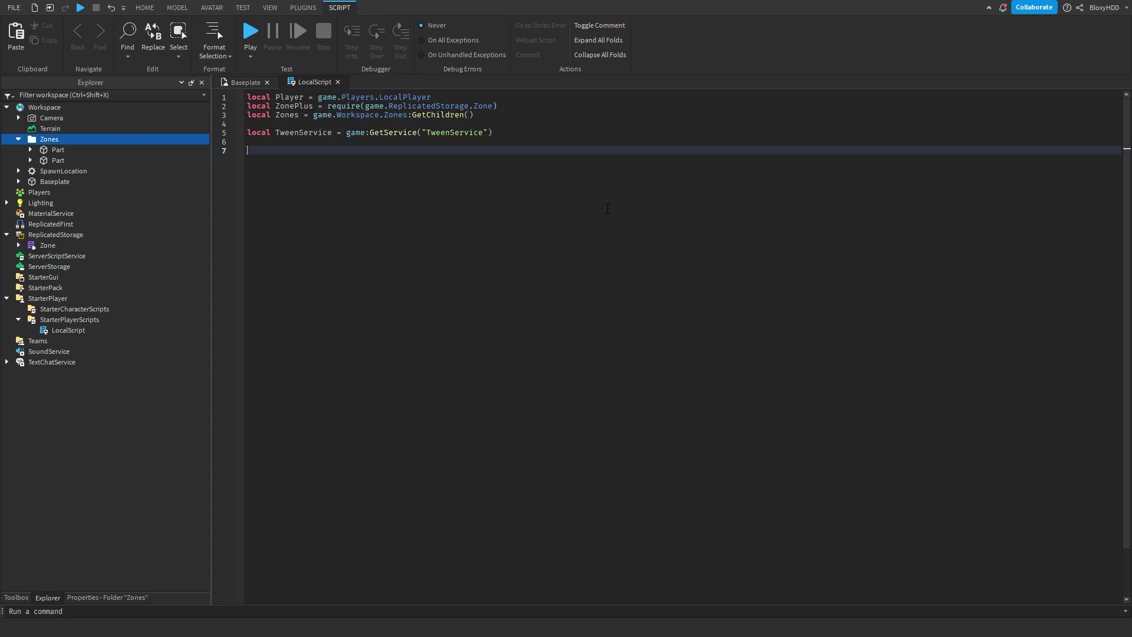
Step: Insert a Sound into SoundService and rename it PlayingSong
{"action": "left_click", "coordinate": [49, 351]}
{"action": "left_click", "coordinate": [74, 352]}
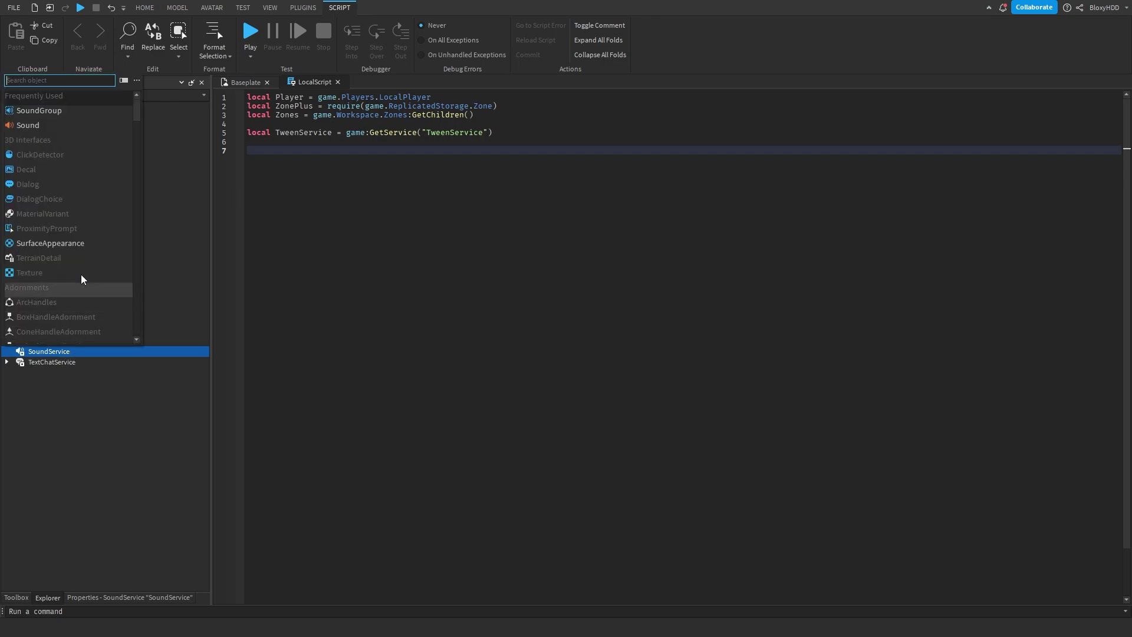
{"action": "left_click", "coordinate": [70, 126]}
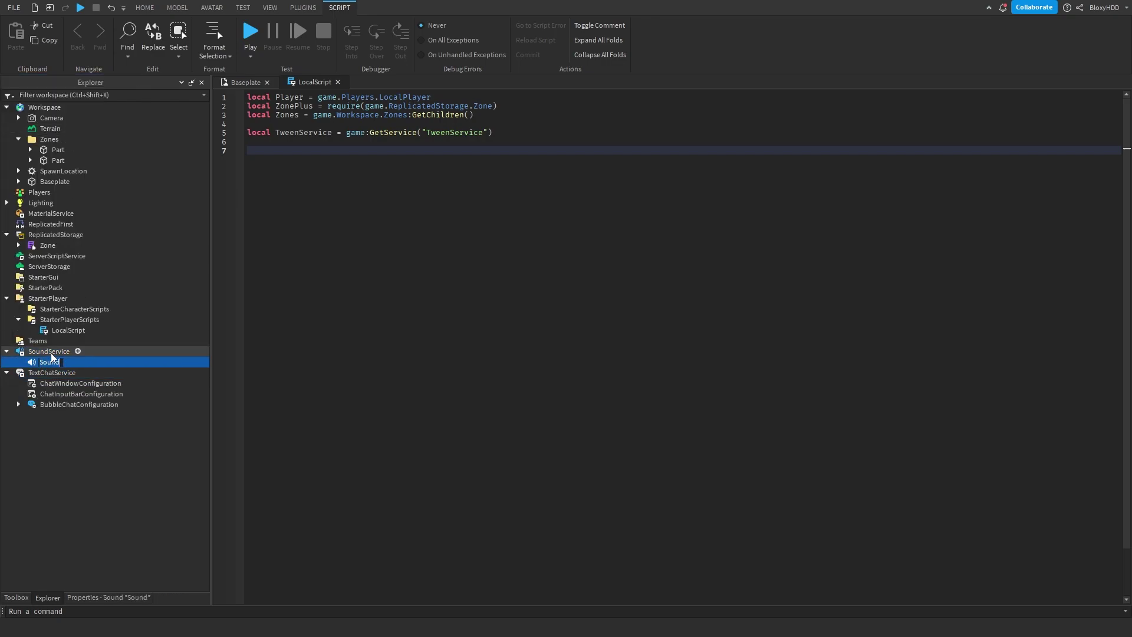
{"action": "key", "text": "BackSpace"}
{"action": "key", "text": "BackSpace"}
{"action": "key", "text": "BackSpace"}
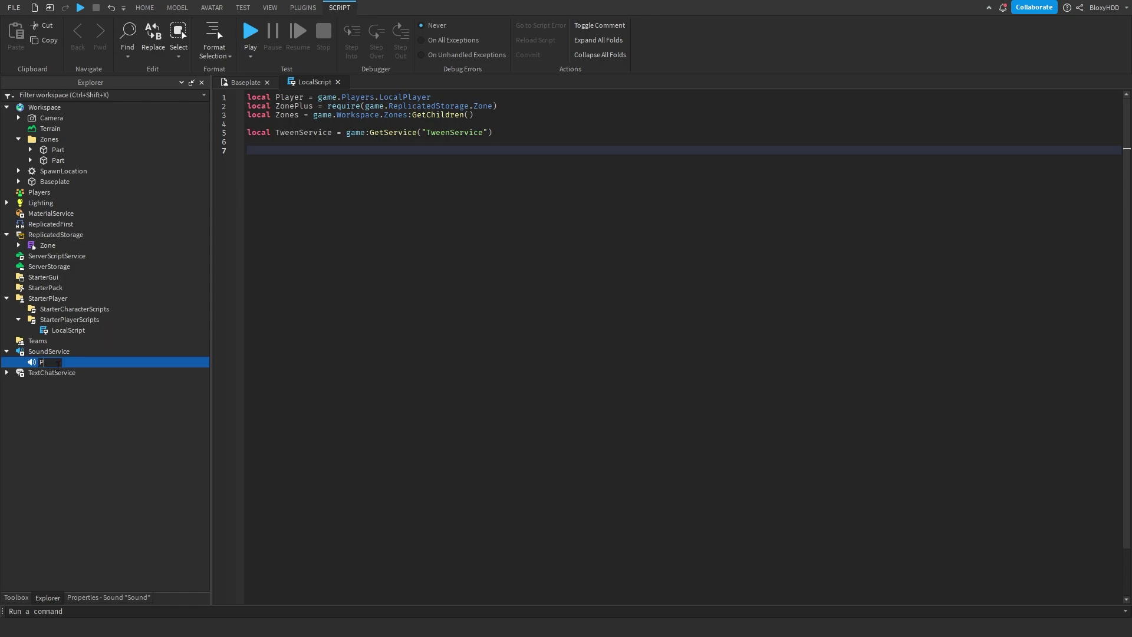
{"action": "type", "text": "PlayingSong"}
{"action": "key", "text": "Return"}
Step: Enable Looped and Playing on PlayingSong
{"action": "left_click", "coordinate": [74, 597]}
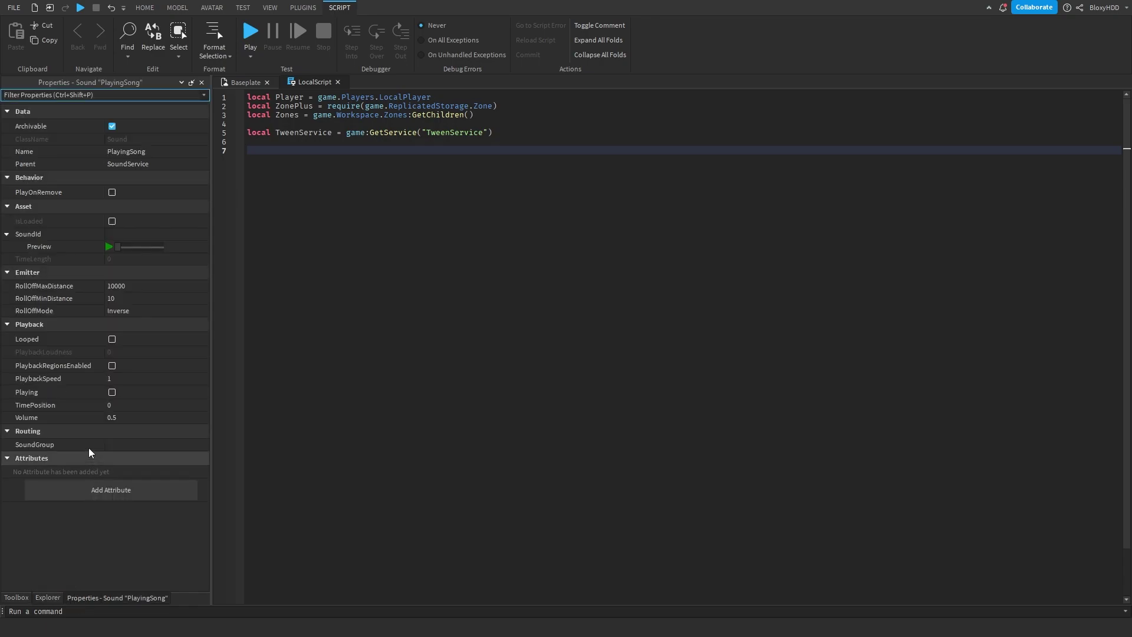
{"action": "left_click", "coordinate": [113, 339]}
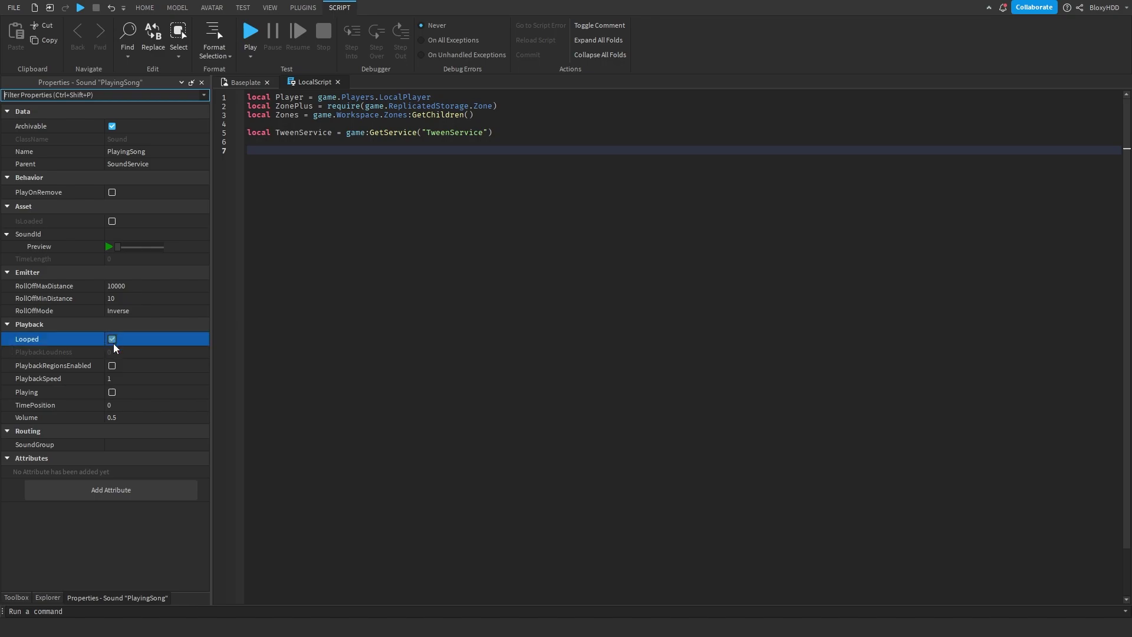
{"action": "left_click", "coordinate": [110, 394]}
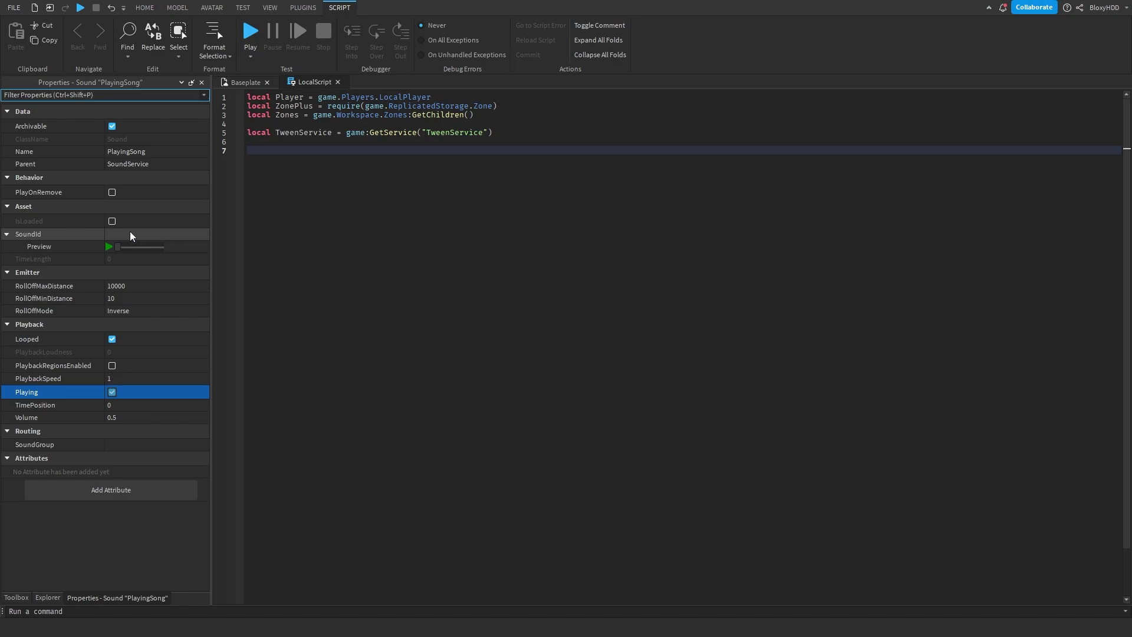
{"action": "left_click", "coordinate": [48, 599]}
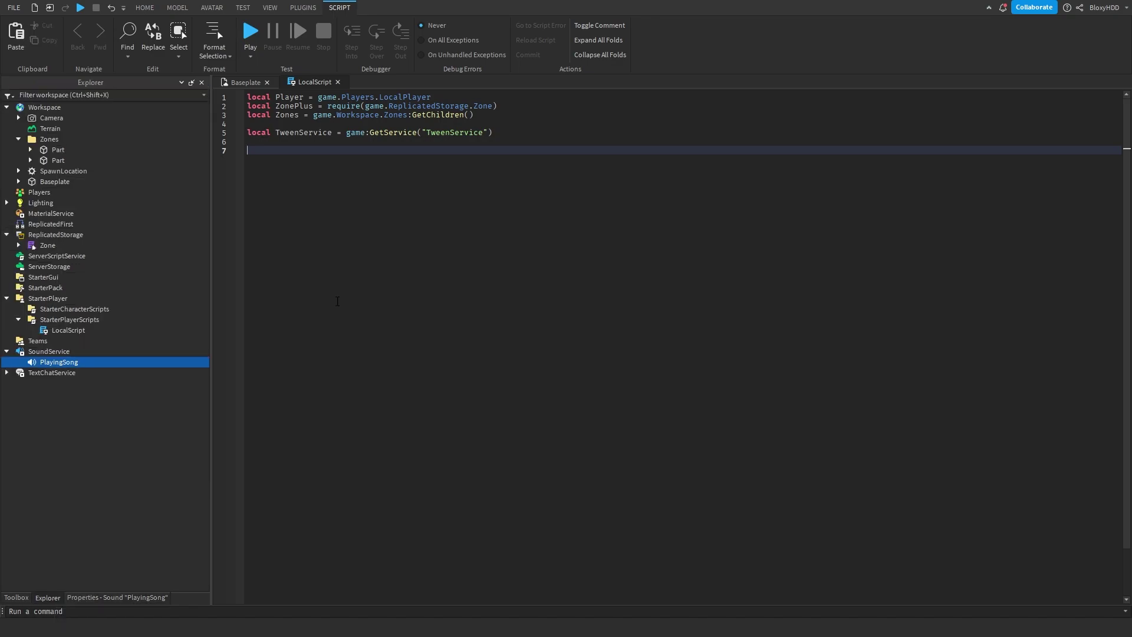
Step: Add a PlayingSong variable referencing SoundService.PlayingSong below the Zones line
{"action": "key", "text": "BackSpace"}
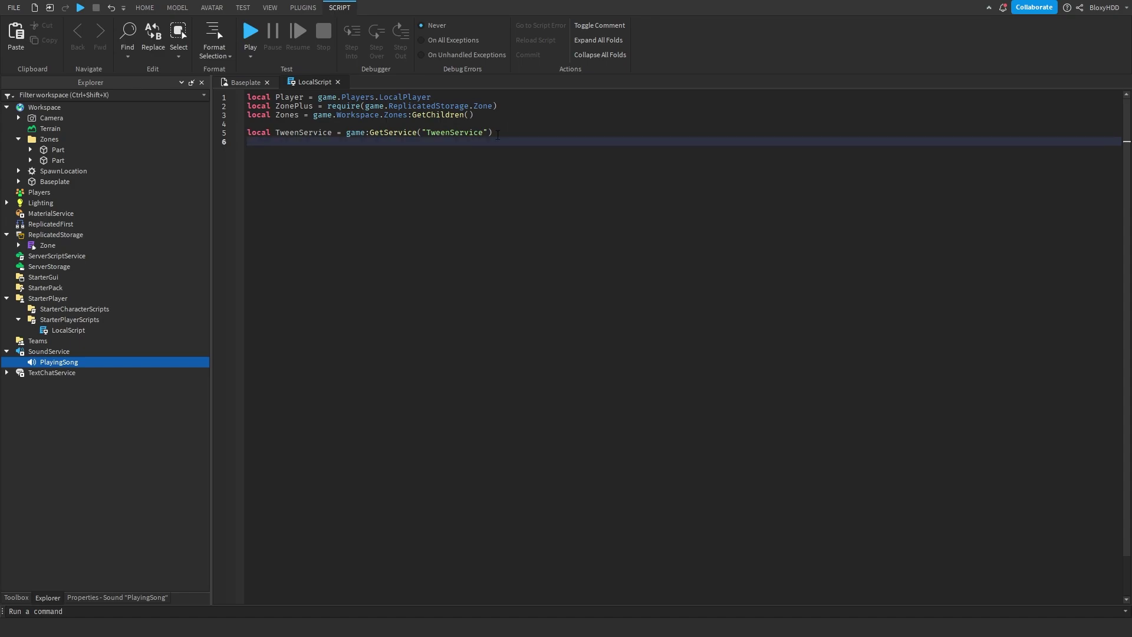
{"action": "key", "text": "BackSpace"}
{"action": "key", "text": "Up"}
{"action": "key", "text": "Up"}
{"action": "key", "text": "Return"}
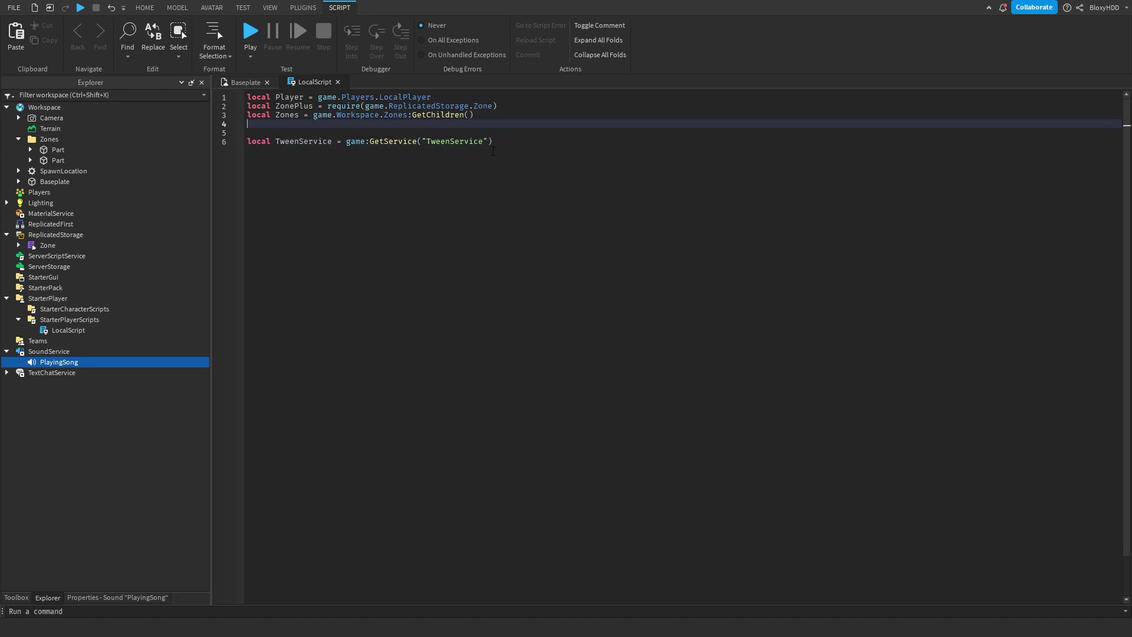
{"action": "type", "text": "local Playing"}
{"action": "type", "text": "Song = game.S"}
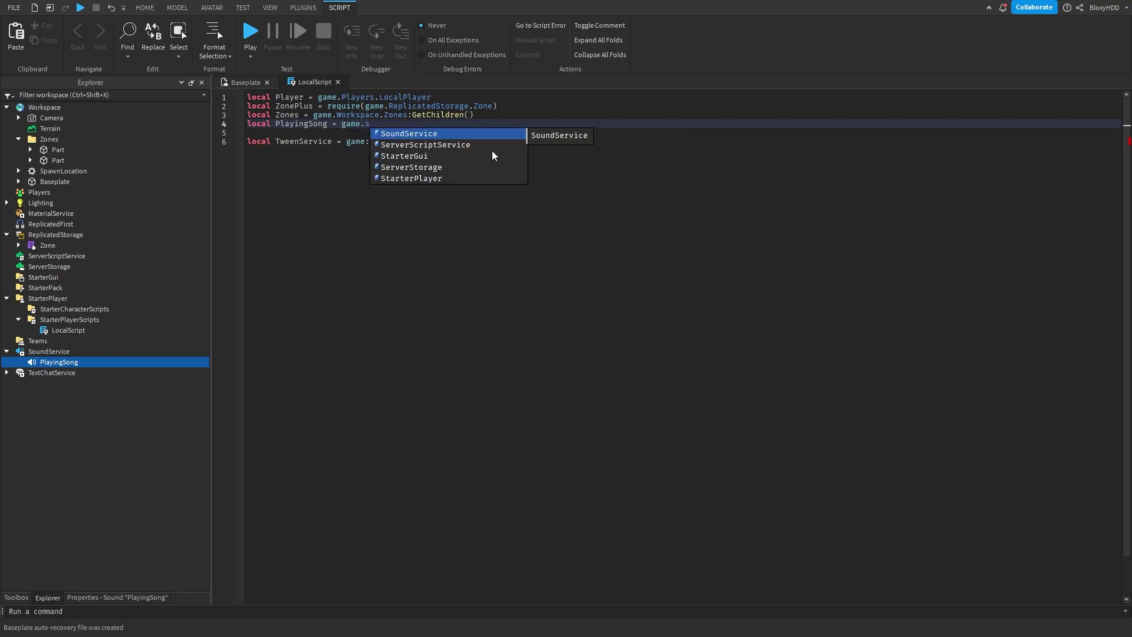
{"action": "key", "text": "Tab"}
{"action": "type", "text": ".P"}
{"action": "key", "text": "Tab"}
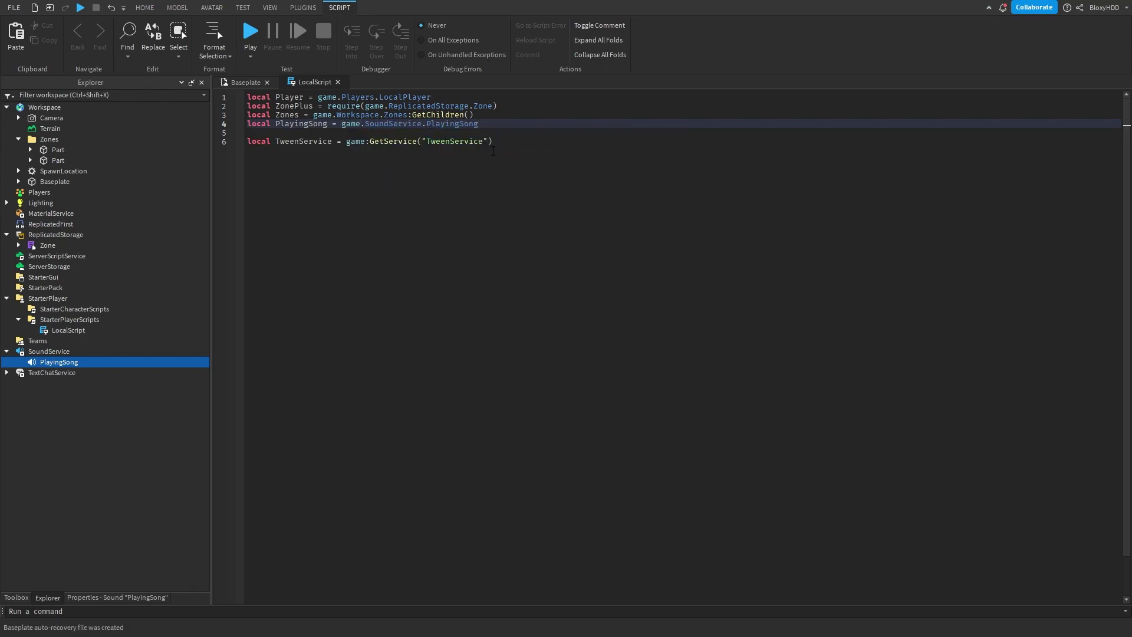
Step: Move the TweenService line to the top of the script and continue at the end
{"action": "left_click_drag", "start_coordinate": [493, 143], "coordinate": [248, 133]}
{"action": "key", "text": "ctrl+c"}
{"action": "key", "text": "BackSpace"}
{"action": "key", "text": "BackSpace"}
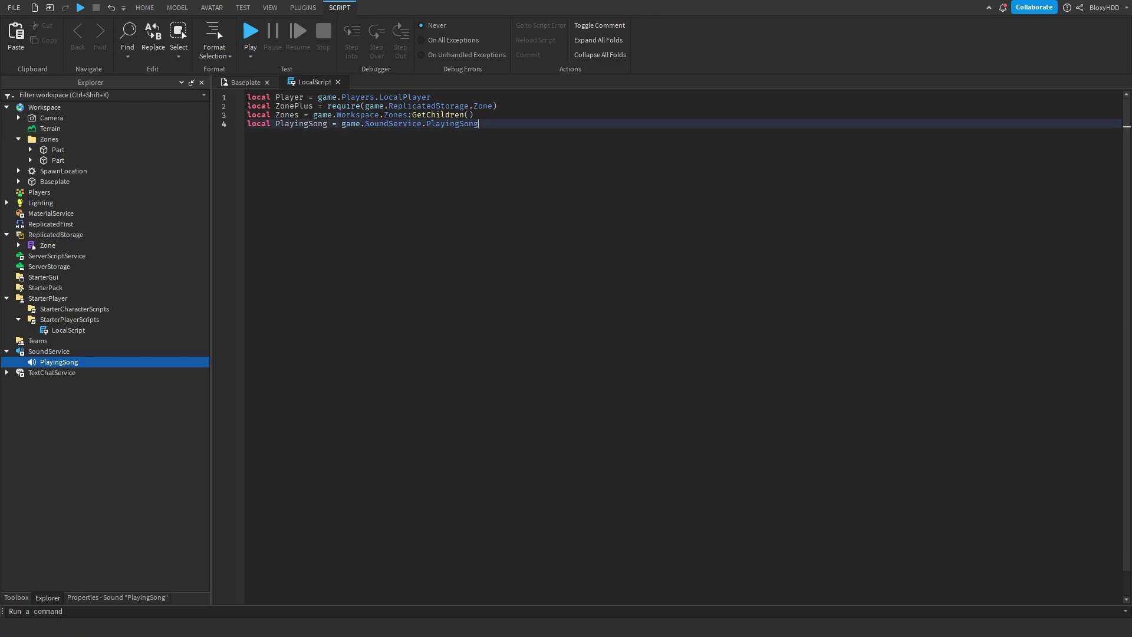
{"action": "left_click", "coordinate": [247, 98]}
{"action": "key", "text": "Return"}
{"action": "key", "text": "Return"}
{"action": "left_click", "coordinate": [247, 98]}
{"action": "key", "text": "ctrl+v"}
{"action": "left_click", "coordinate": [447, 194]}
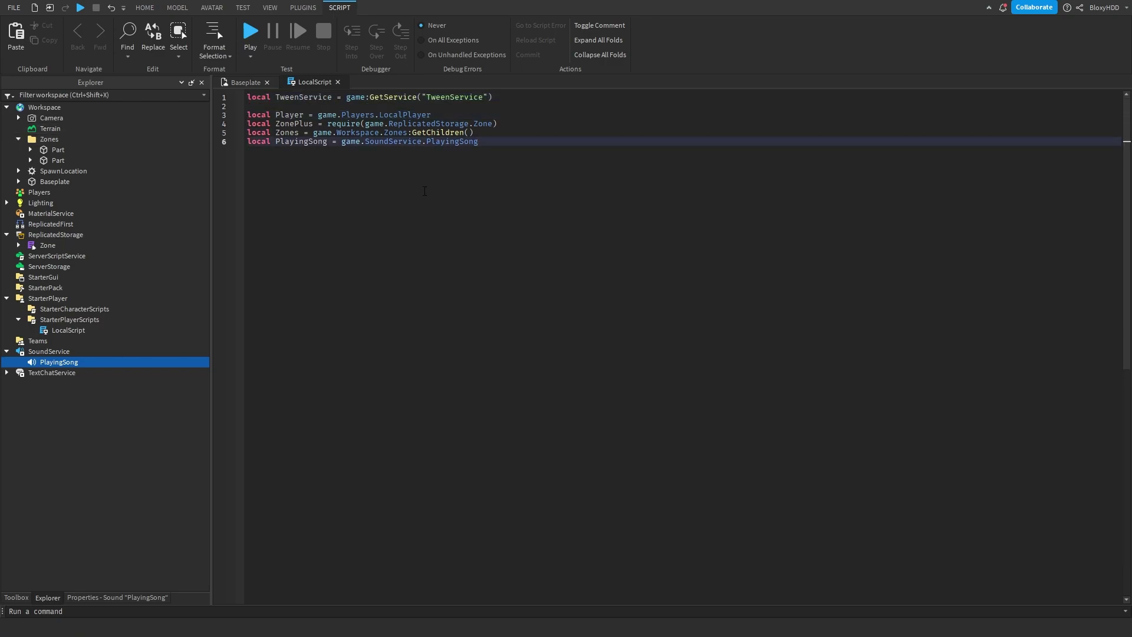
{"action": "key", "text": "Return"}
{"action": "key", "text": "Return"}
{"action": "key", "text": "Return"}
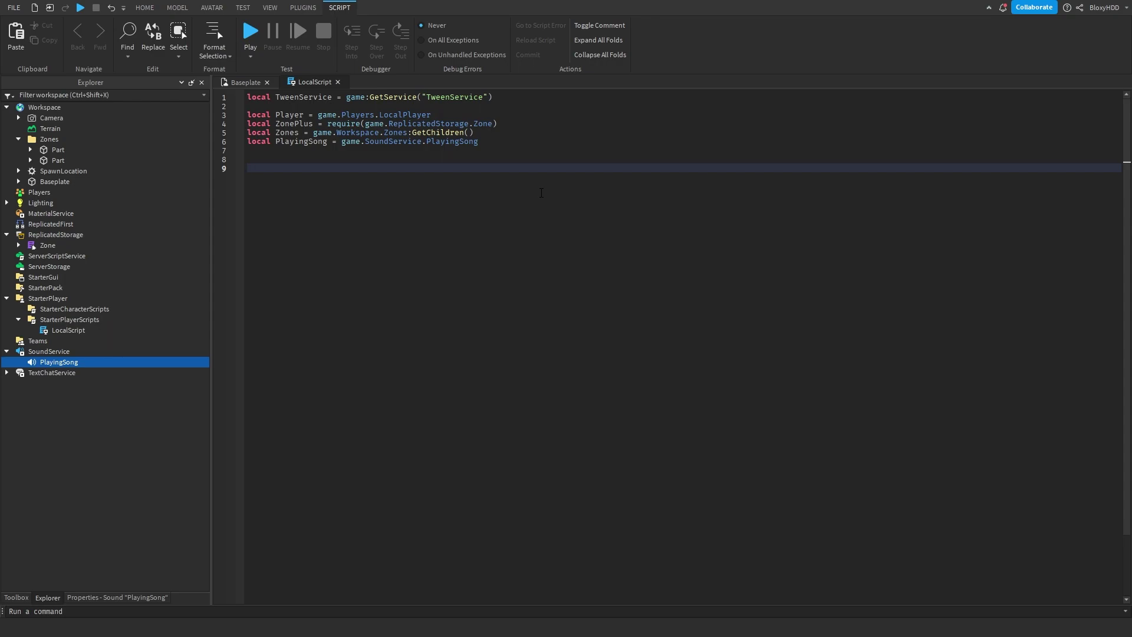
{"action": "type", "text": "f"}
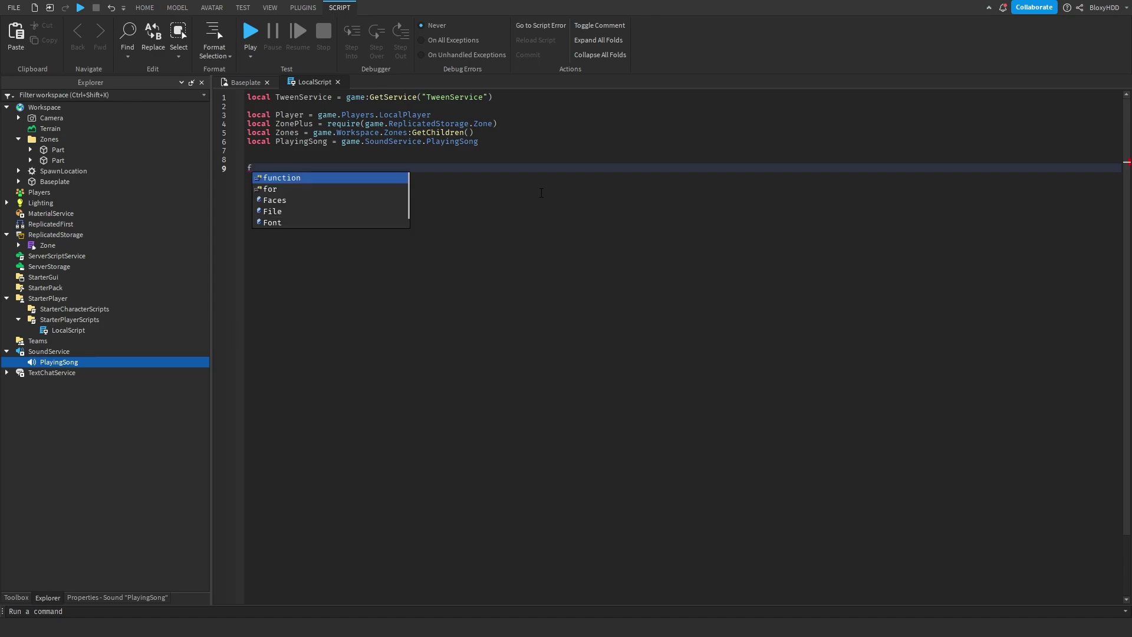
{"action": "type", "text": "or _,"}
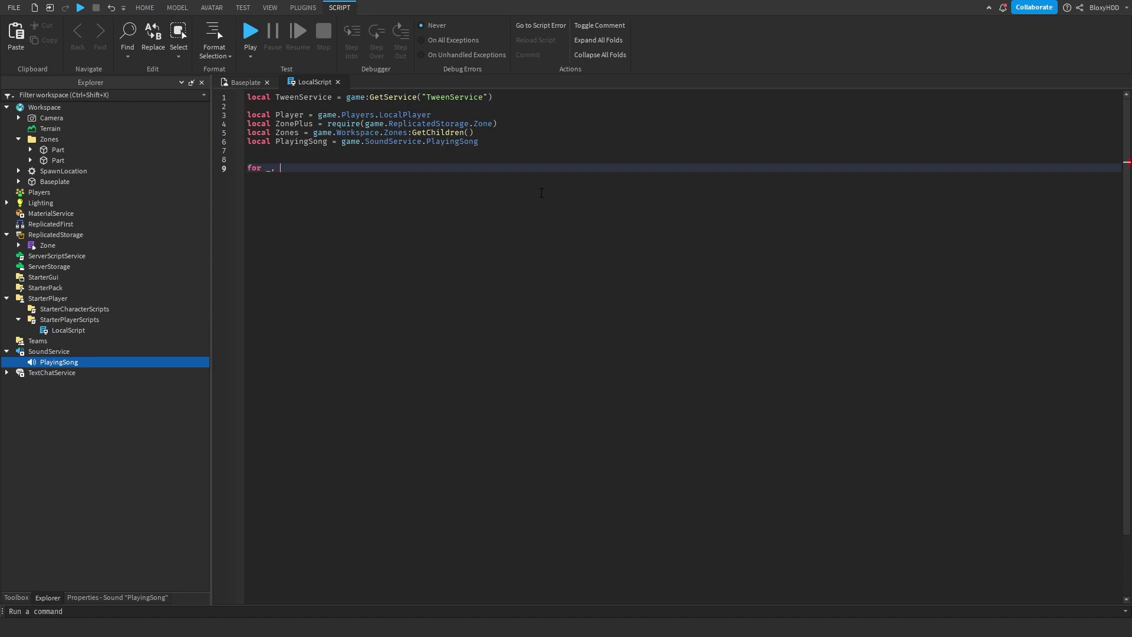
{"action": "type", "text": "zone in pairs"}
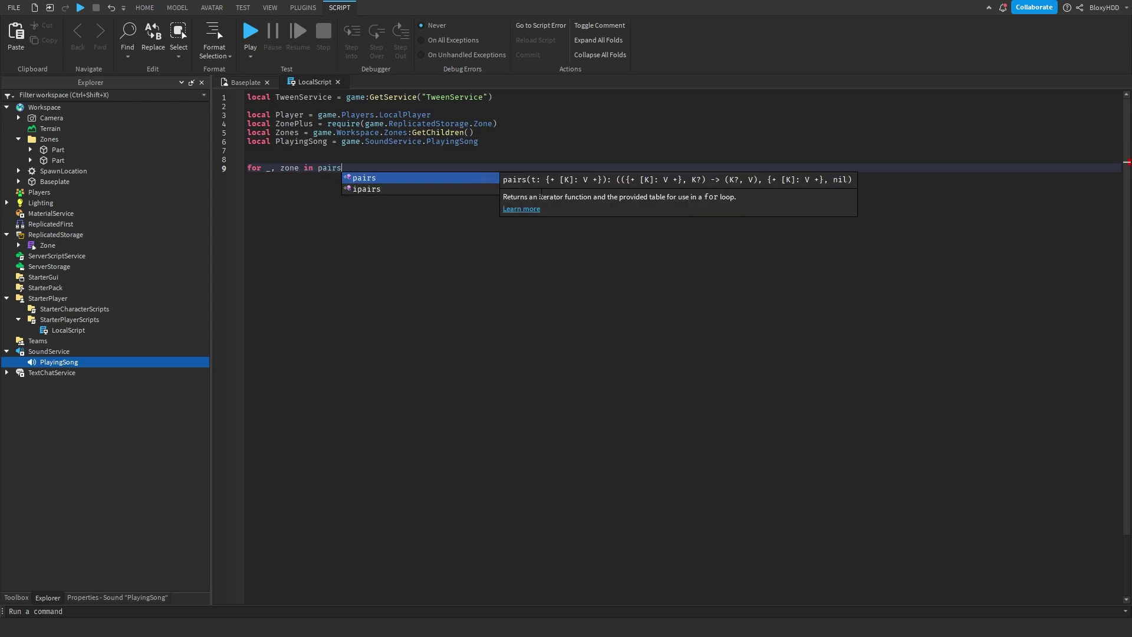
{"action": "type", "text": "(Zo"}
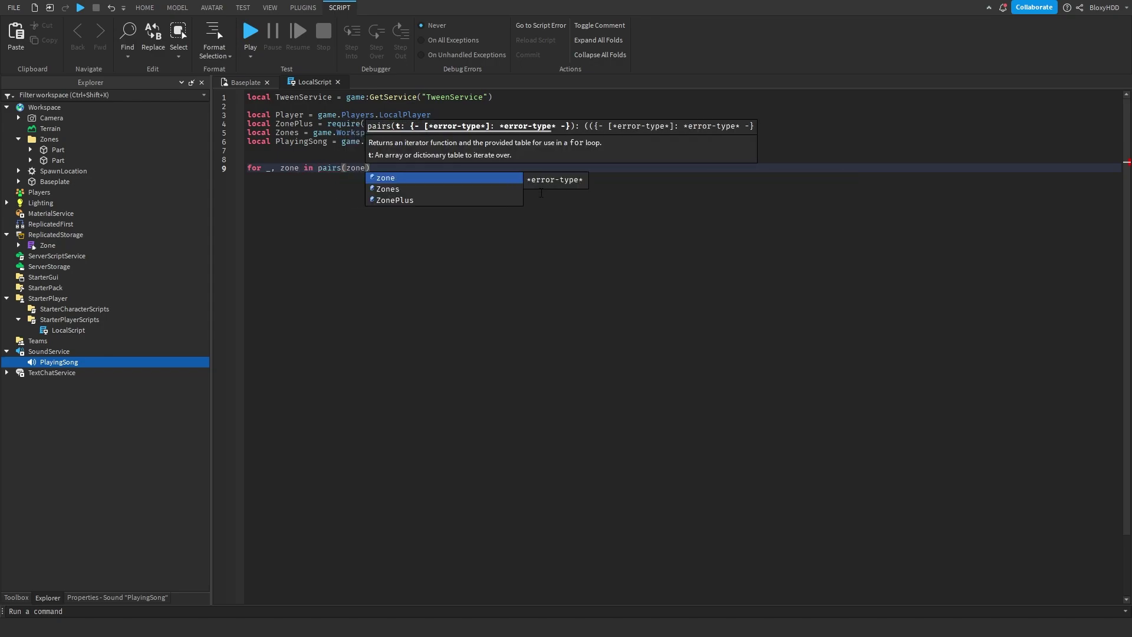
Step: Loop over pairs(Zones) and create 'local trigger = ZonePlus.new(zone)' for each zone
{"action": "key", "text": "Down"}
{"action": "key", "text": "Tab"}
{"action": "type", "text": ") do"}
{"action": "key", "text": "Return"}
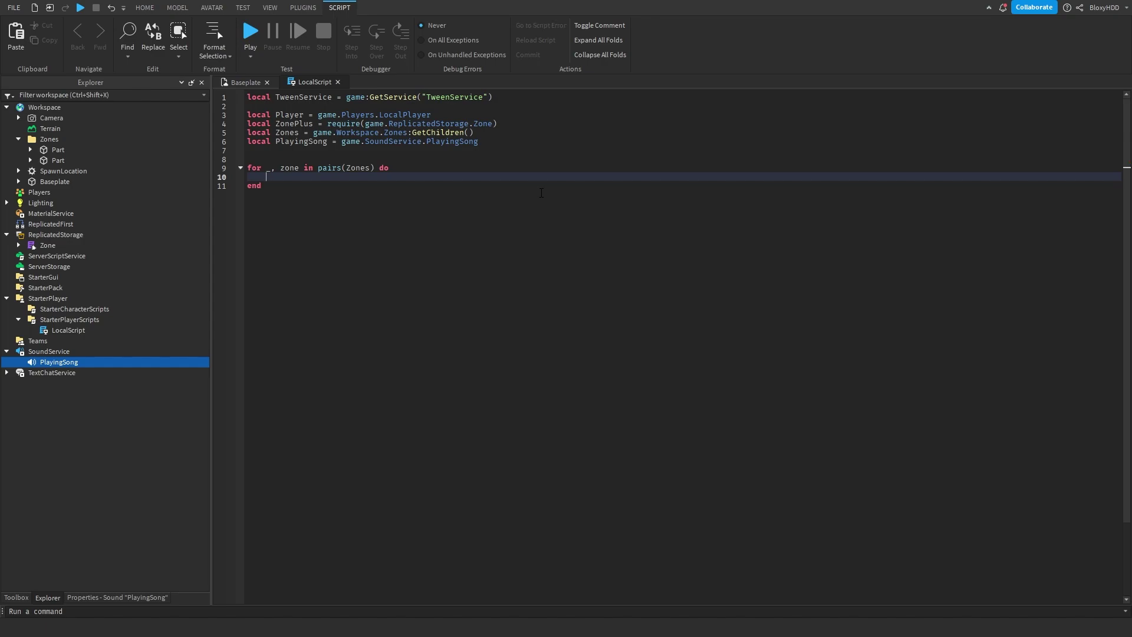
{"action": "type", "text": "local t"}
{"action": "type", "text": "rigger = "}
{"action": "type", "text": "Zone"}
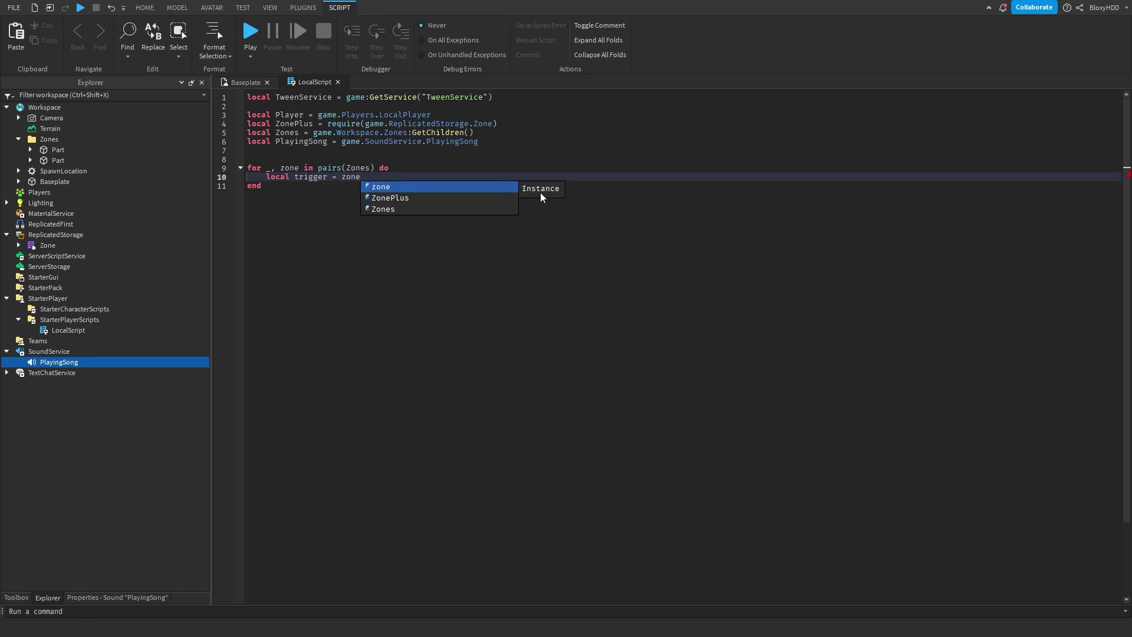
{"action": "type", "text": "Plus."}
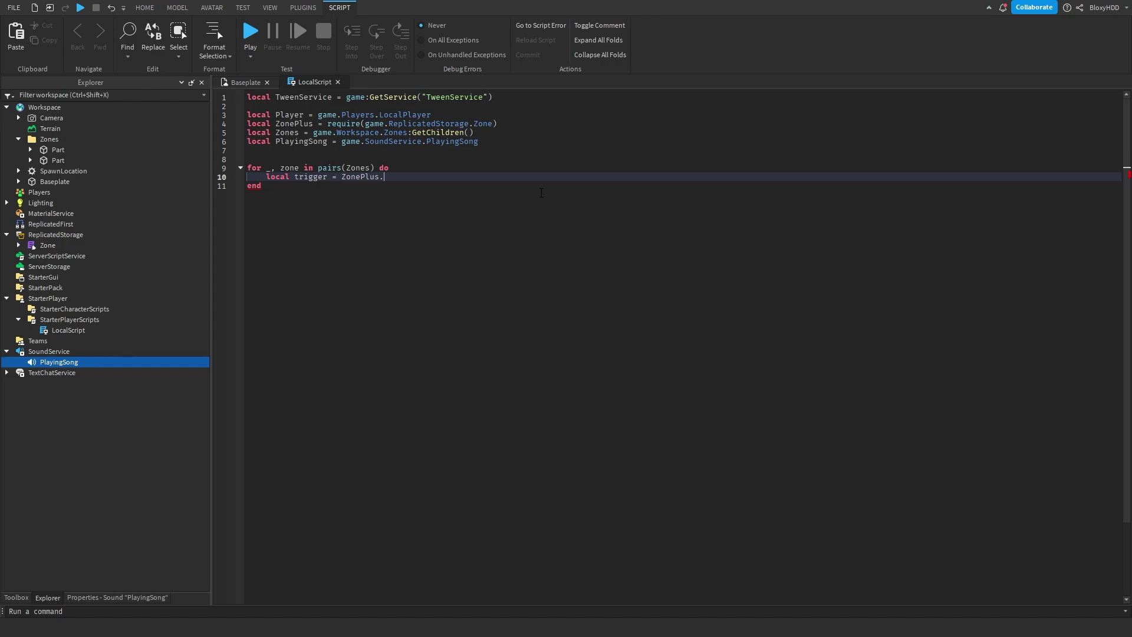
{"action": "type", "text": "new(zon"}
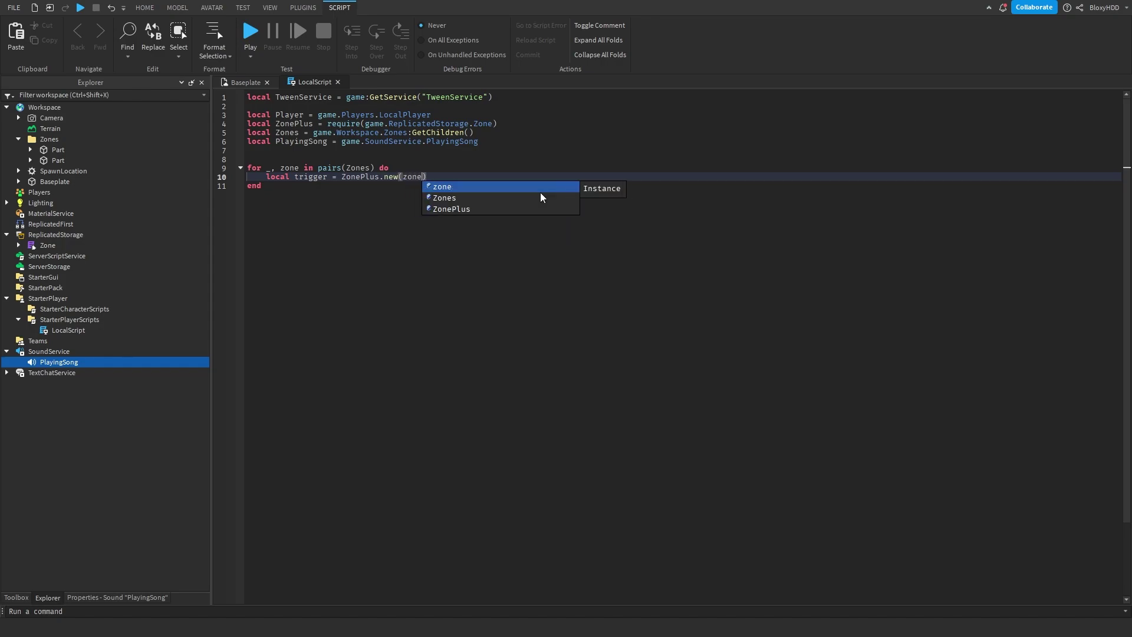
{"action": "type", "text": "e)"}
{"action": "key", "text": "Return"}
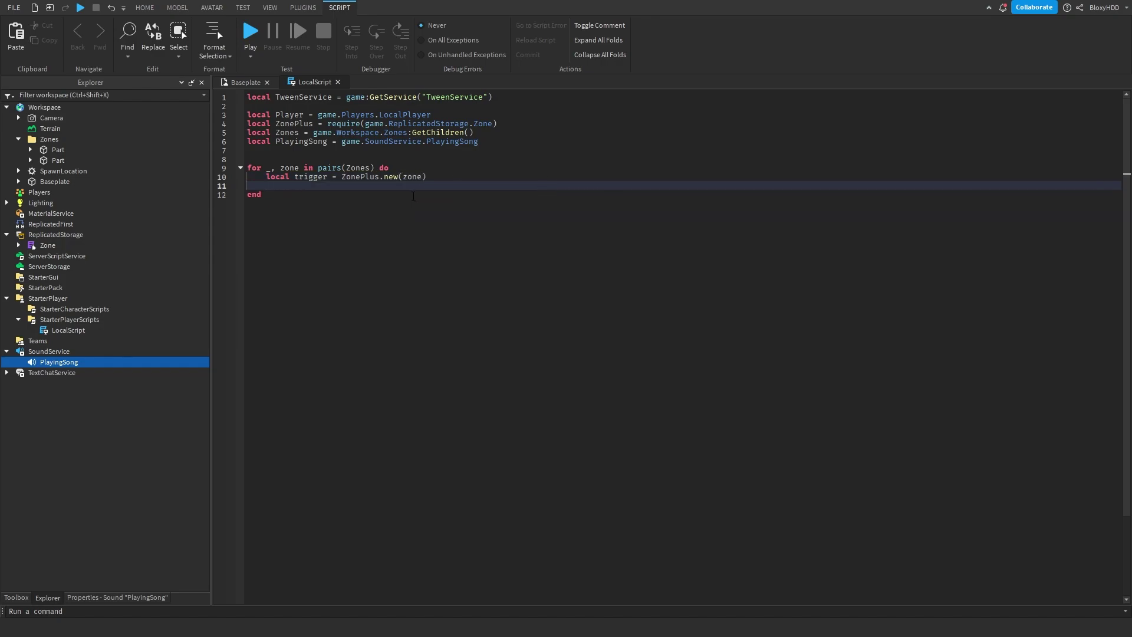
{"action": "key", "text": "Up"}
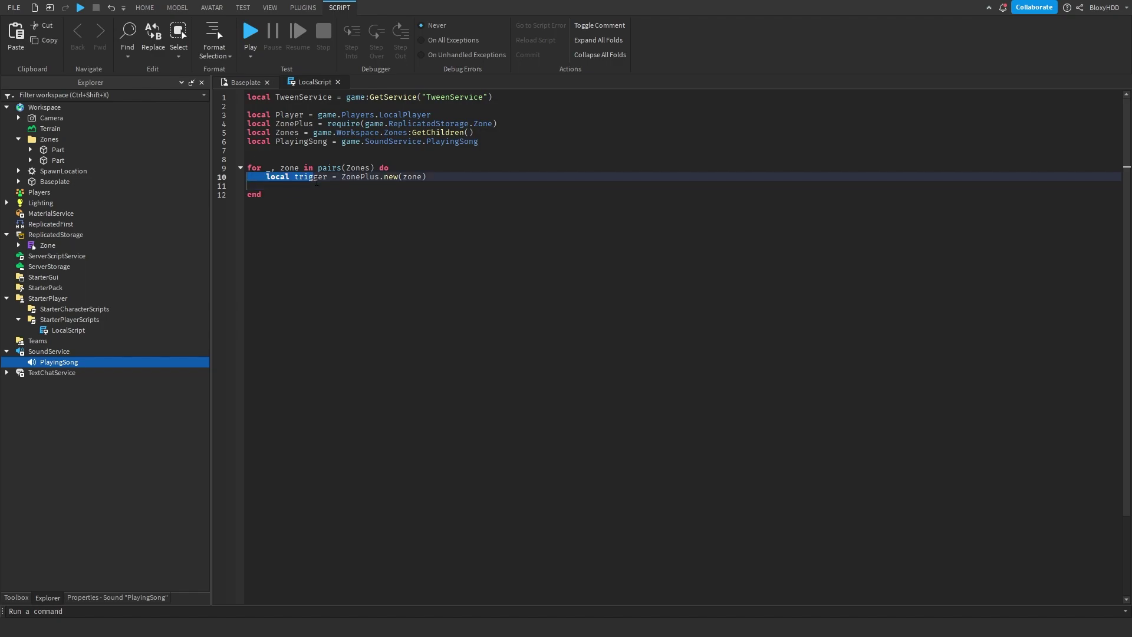
{"action": "key", "text": "Down"}
{"action": "key", "text": "Down"}
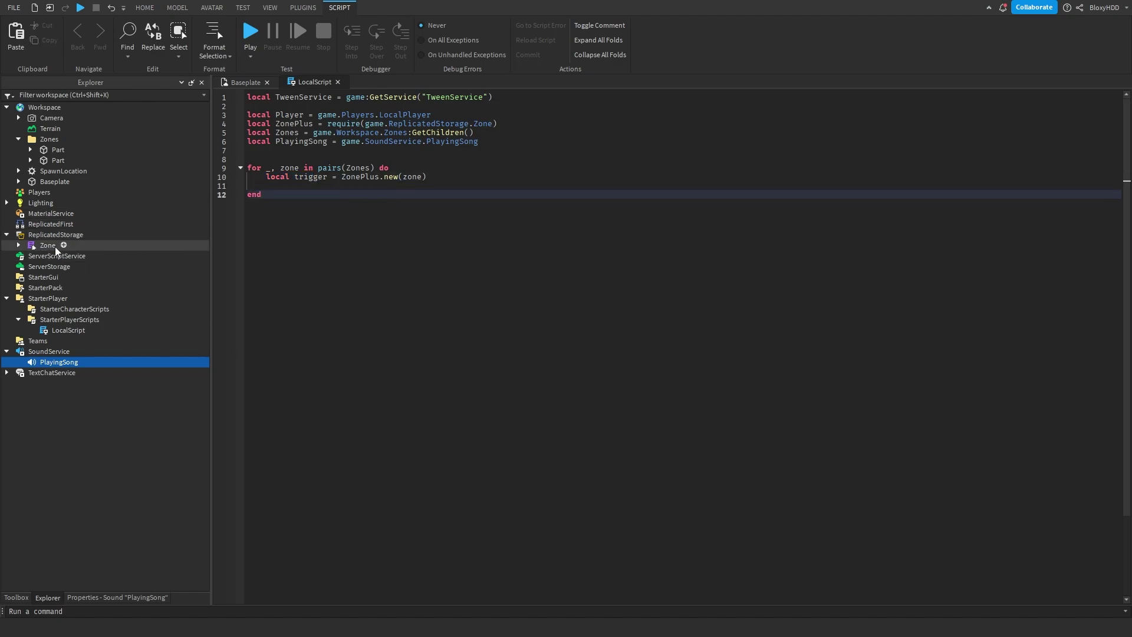
{"action": "left_click", "coordinate": [244, 82]}
{"action": "right_click_drag", "start_coordinate": [245, 96], "coordinate": [256, 124]}
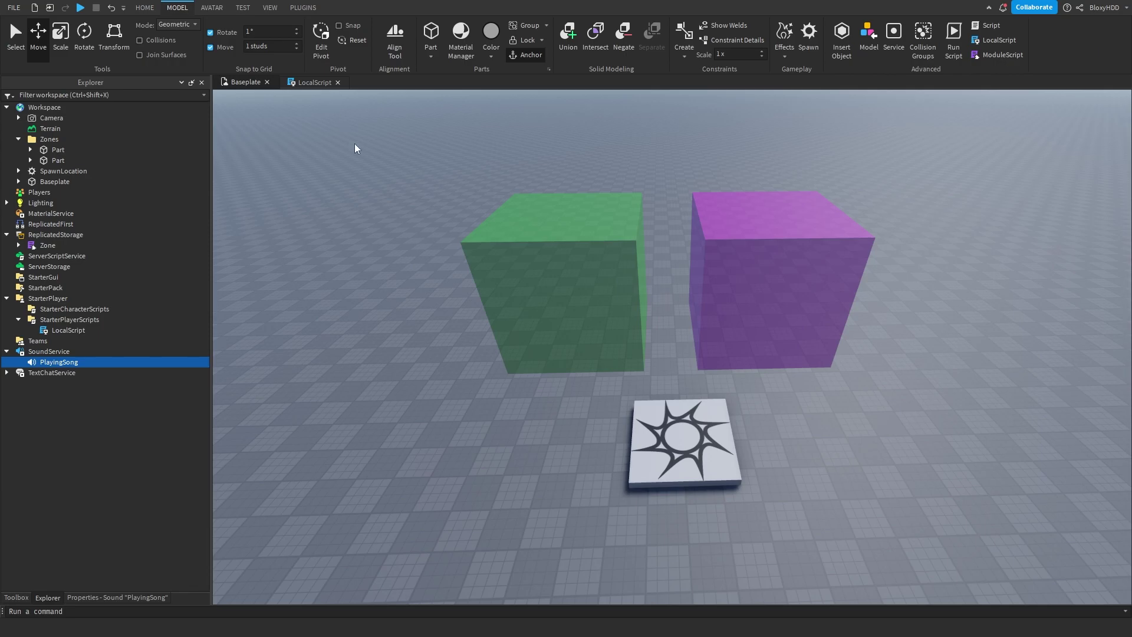
{"action": "left_click", "coordinate": [313, 83]}
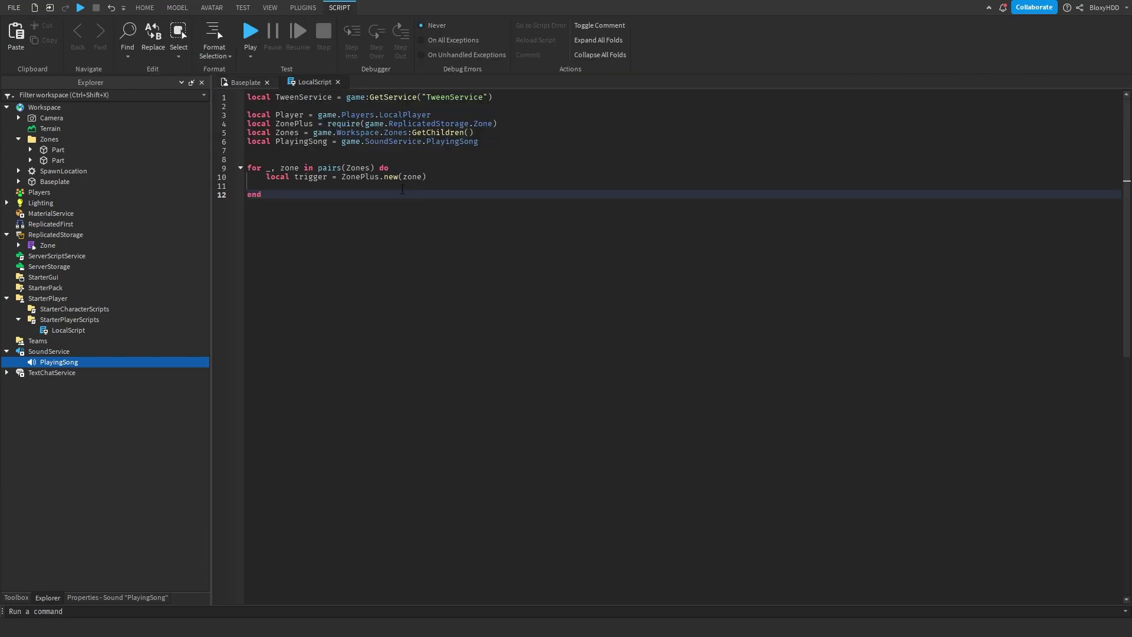
{"action": "left_click", "coordinate": [402, 187]}
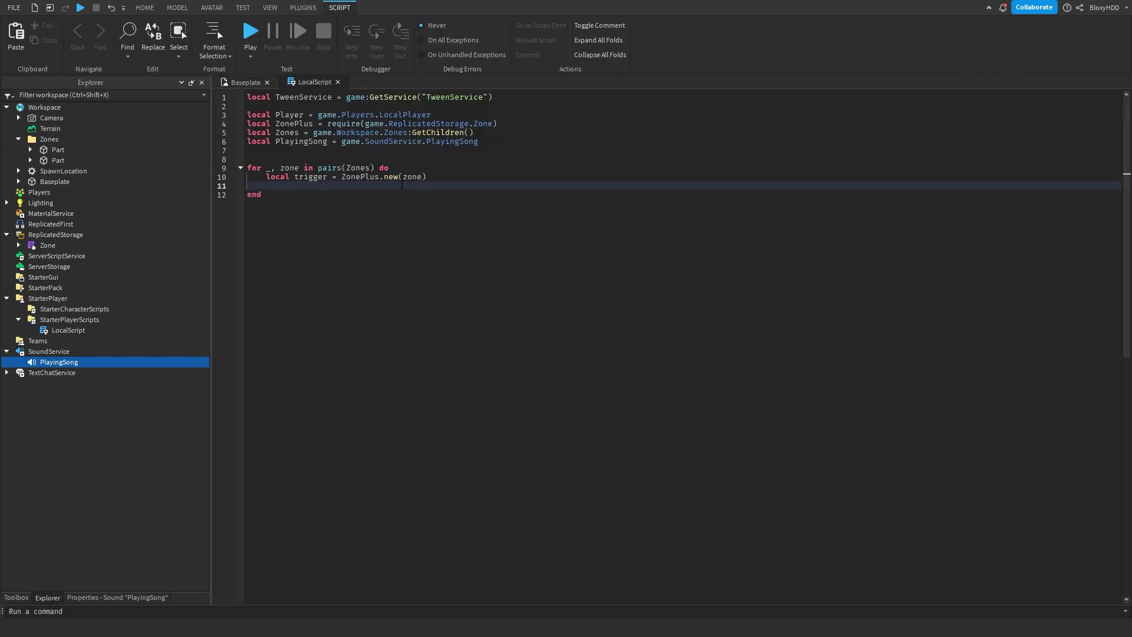
{"action": "left_click", "coordinate": [246, 82]}
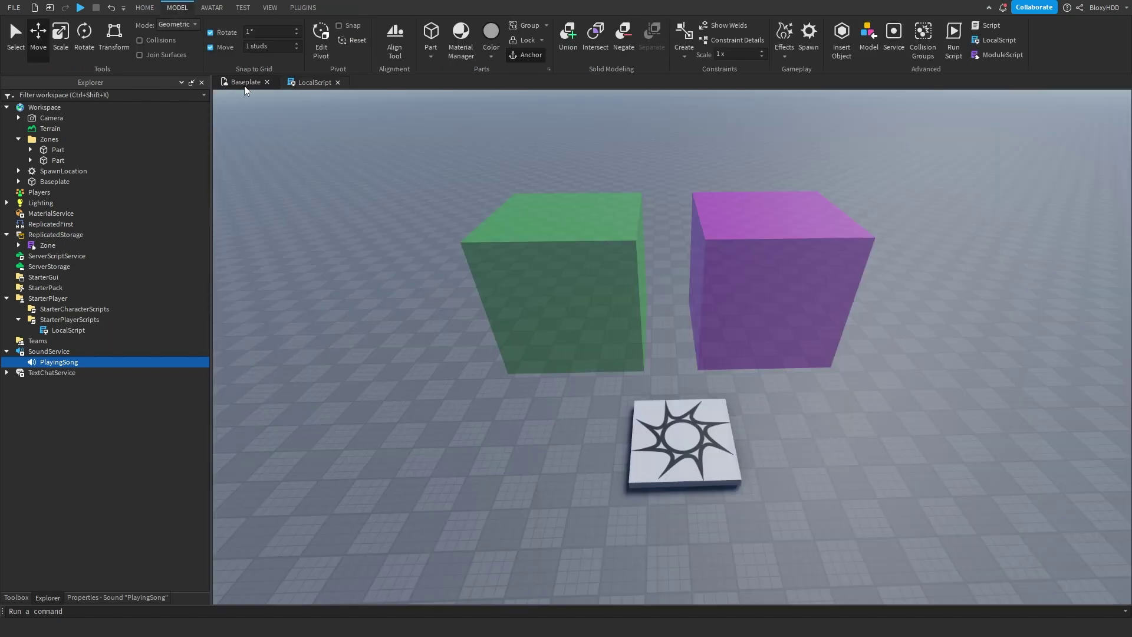
{"action": "left_click", "coordinate": [493, 227]}
{"action": "left_click", "coordinate": [374, 184]}
{"action": "left_click", "coordinate": [314, 82]}
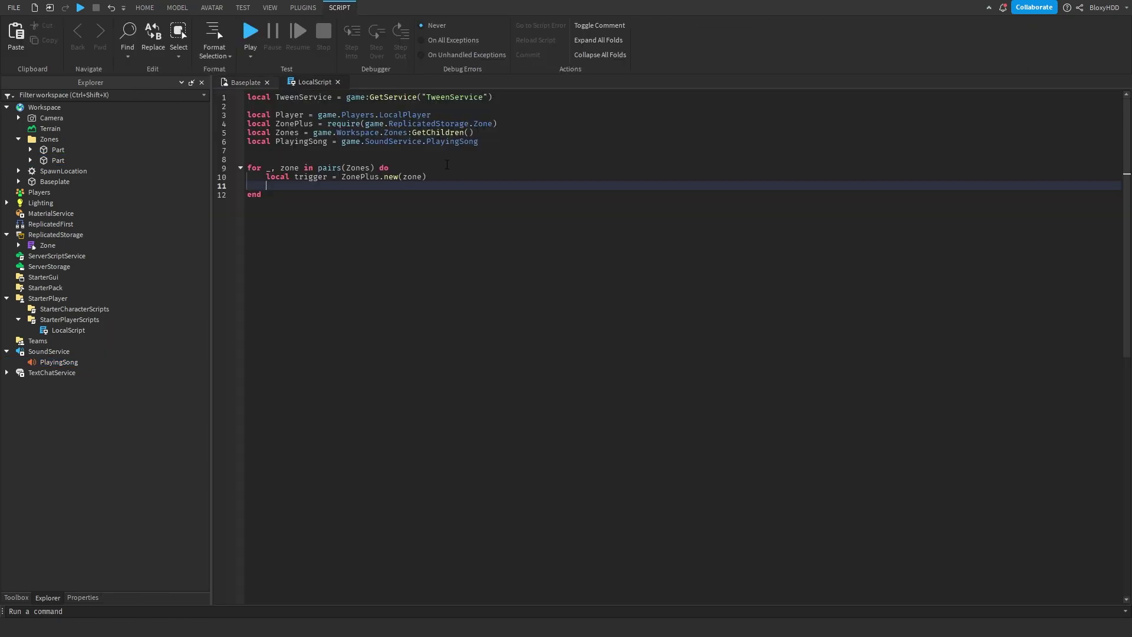
{"action": "left_click_drag", "start_coordinate": [265, 176], "coordinate": [261, 195]}
{"action": "left_click", "coordinate": [347, 186]}
{"action": "type", "text": "trigger."}
{"action": "type", "text": "playerEntere"}
{"action": "type", "text": "d"}
{"action": "type", "text": "_"}
{"action": "type", "text": ":Connect(f"}
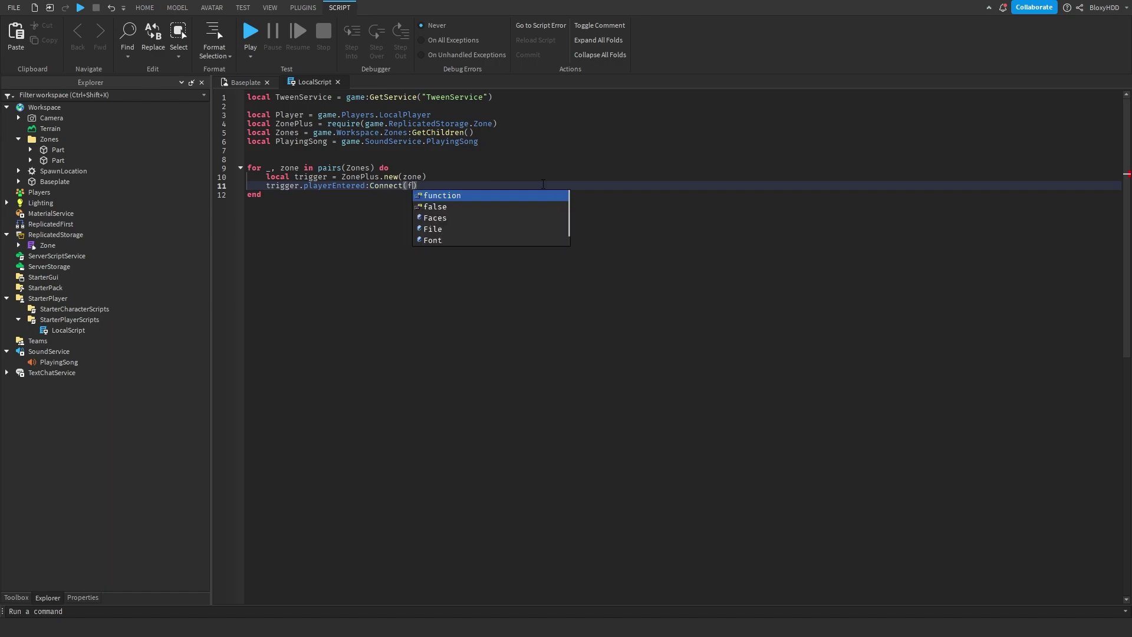
{"action": "type", "text": "unction(P"}
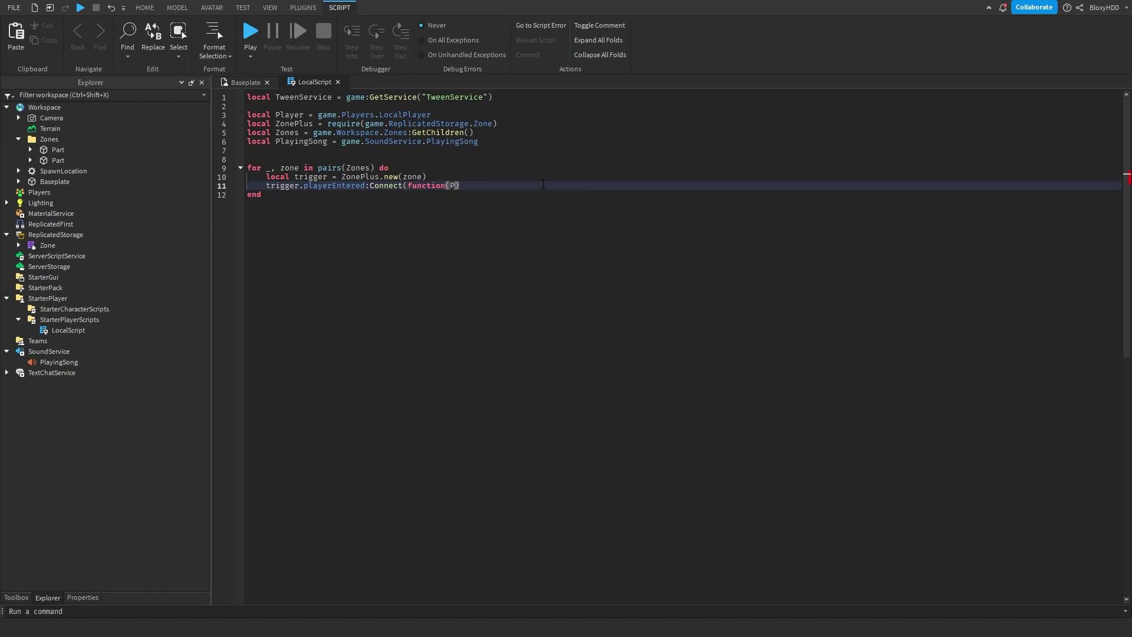
{"action": "type", "text": "layer"}
Step: Connect trigger.playerEntered to a function(player) containing 'if Player == player then'
{"action": "key", "text": "Return"}
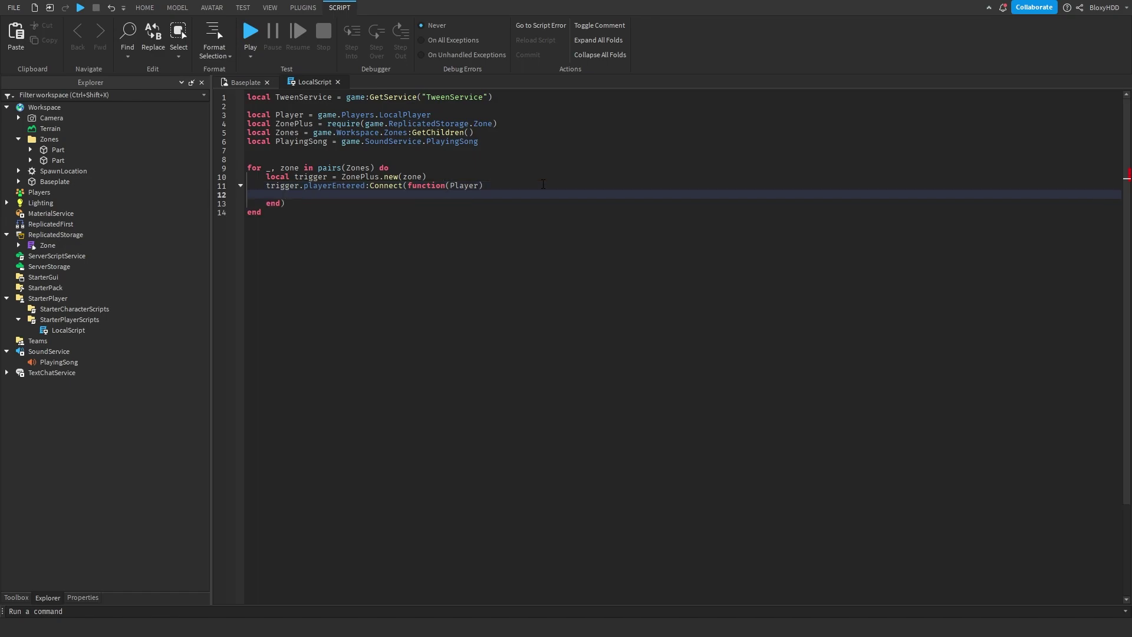
{"action": "type", "text": "if Player"}
{"action": "double_click", "coordinate": [464, 185]}
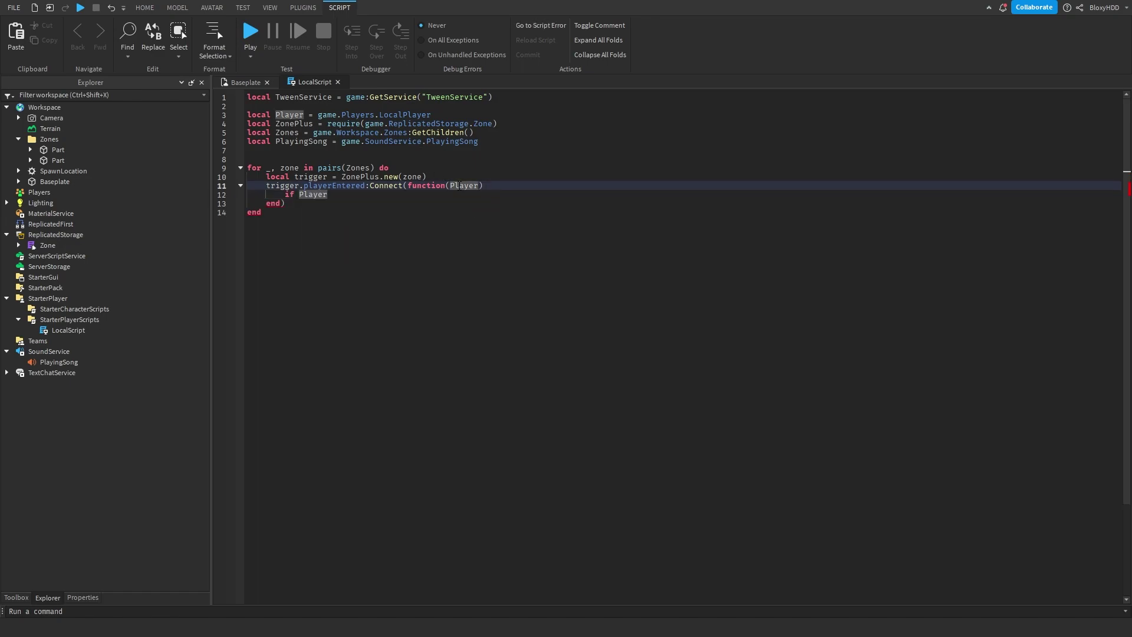
{"action": "type", "text": "player"}
{"action": "left_click", "coordinate": [563, 193]}
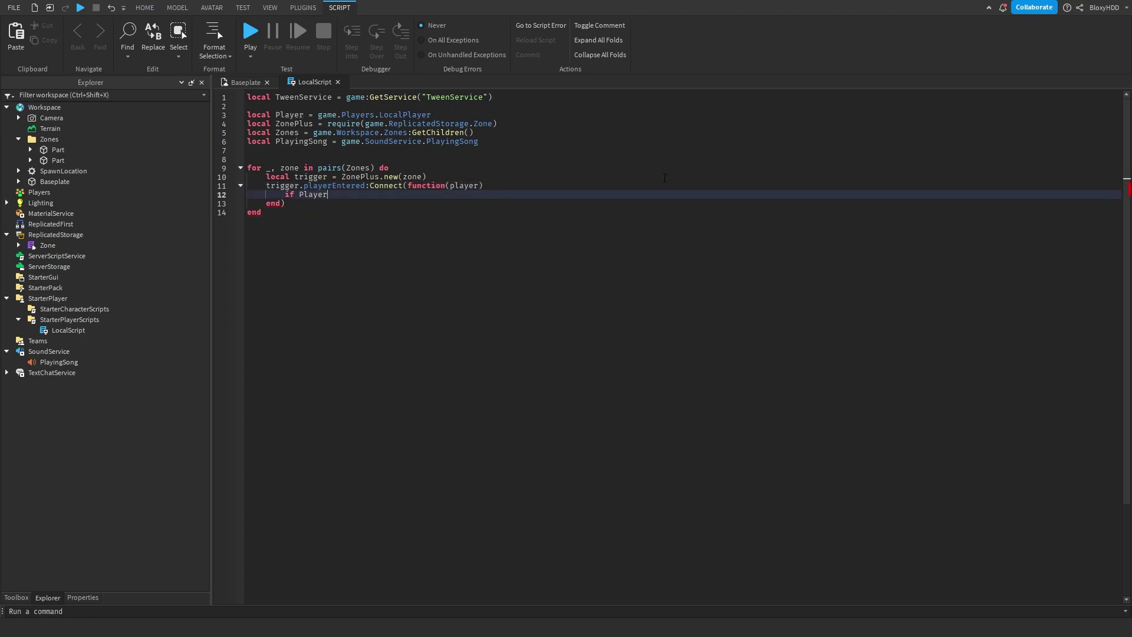
{"action": "type", "text": " == player"}
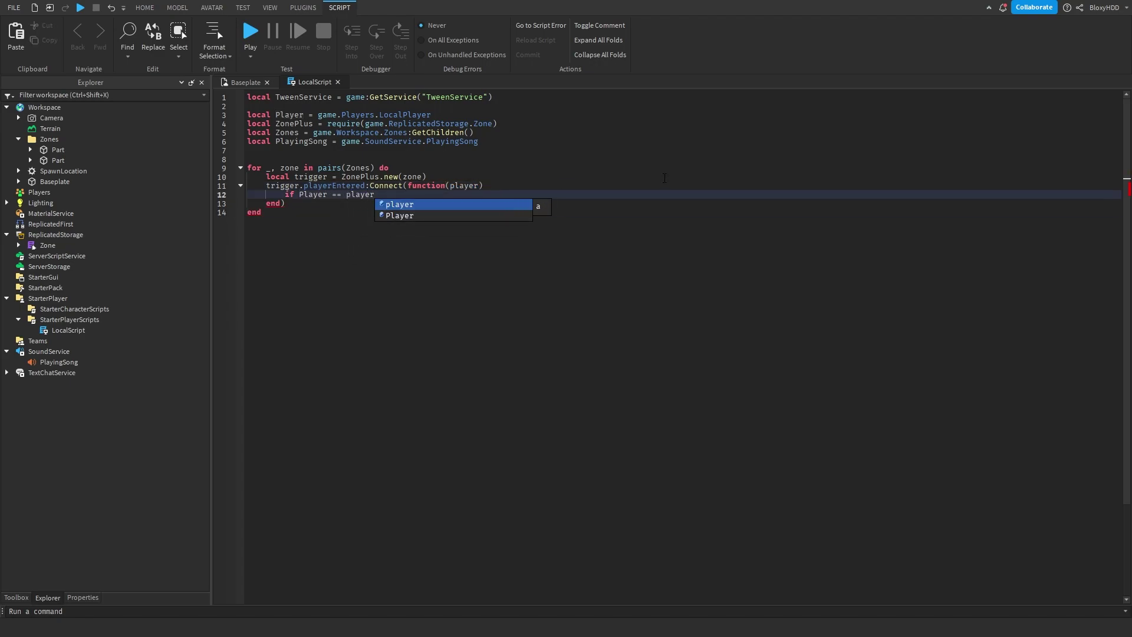
{"action": "type", "text": " then"}
{"action": "key", "text": "Return"}
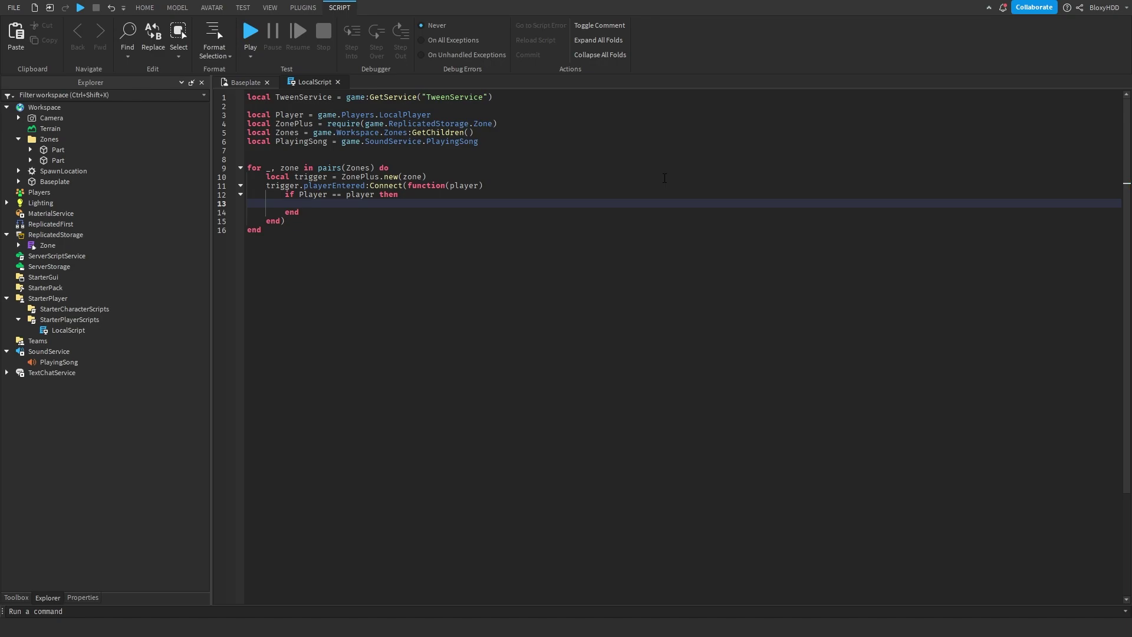
{"action": "type", "text": "Twe"}
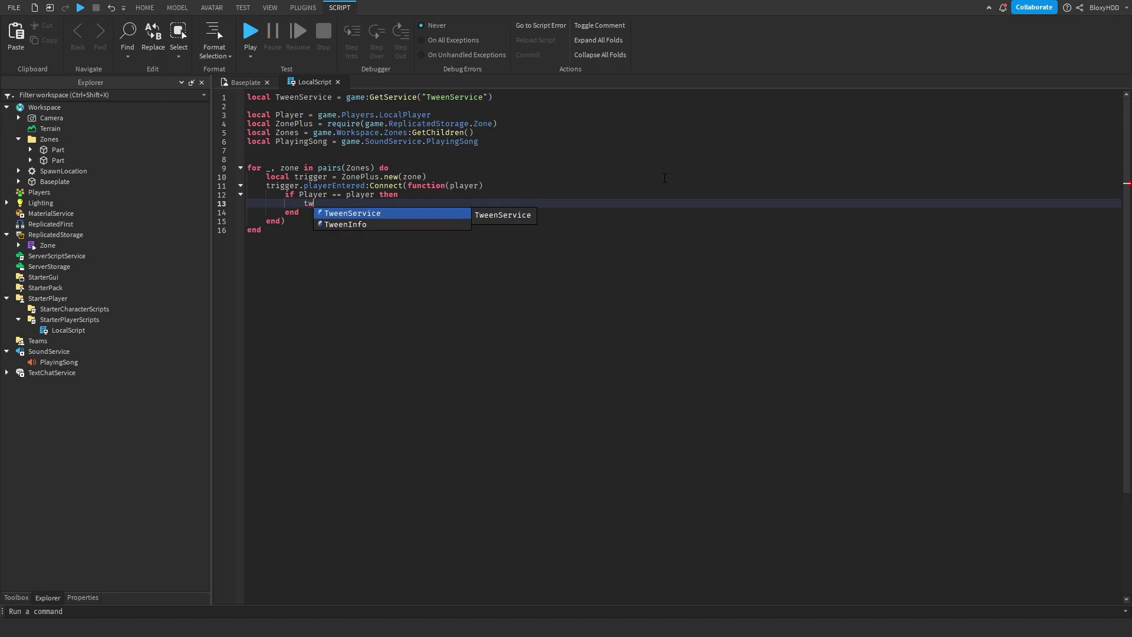
Step: Tween PlayingSong's Volume to 0 over TweenInfo.new(.75) and call :Play()
{"action": "key", "text": "Tab"}
{"action": "type", "text": ":CREA"}
{"action": "key", "text": "Tab"}
{"action": "type", "text": "Pl"}
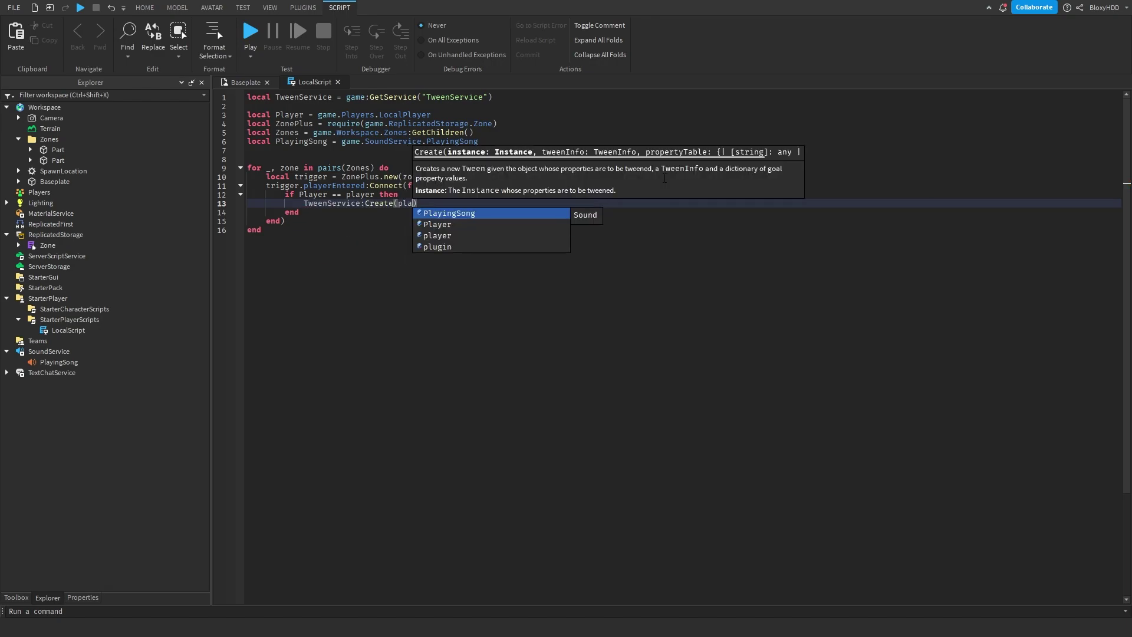
{"action": "type", "text": "a"}
{"action": "key", "text": "Tab"}
{"action": "type", "text": ", "}
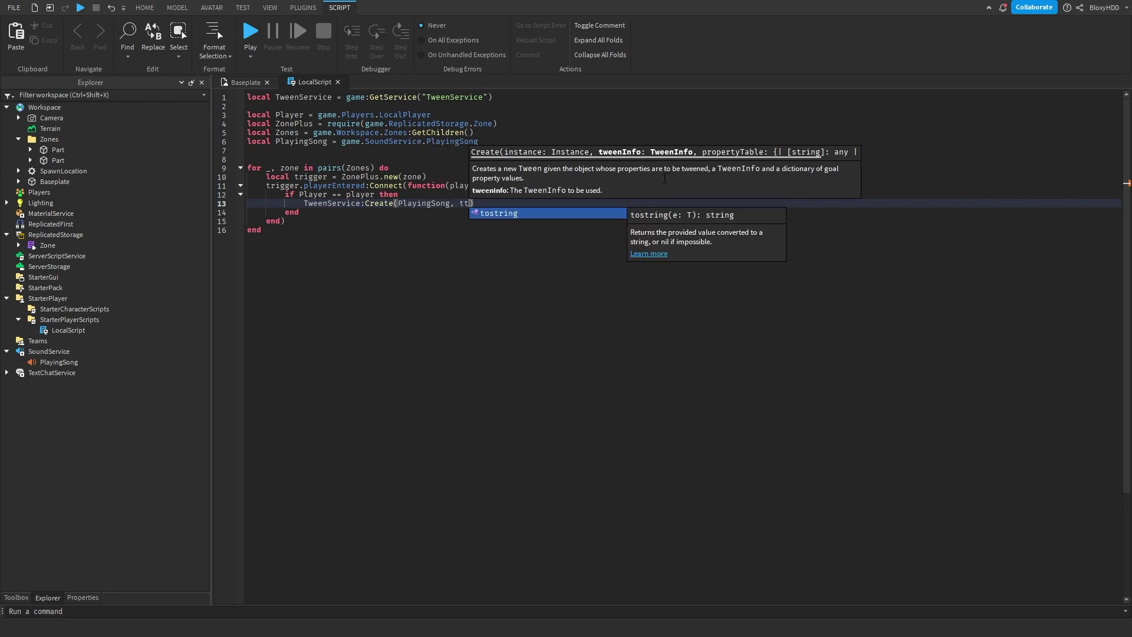
{"action": "type", "text": "twee"}
{"action": "key", "text": "Down"}
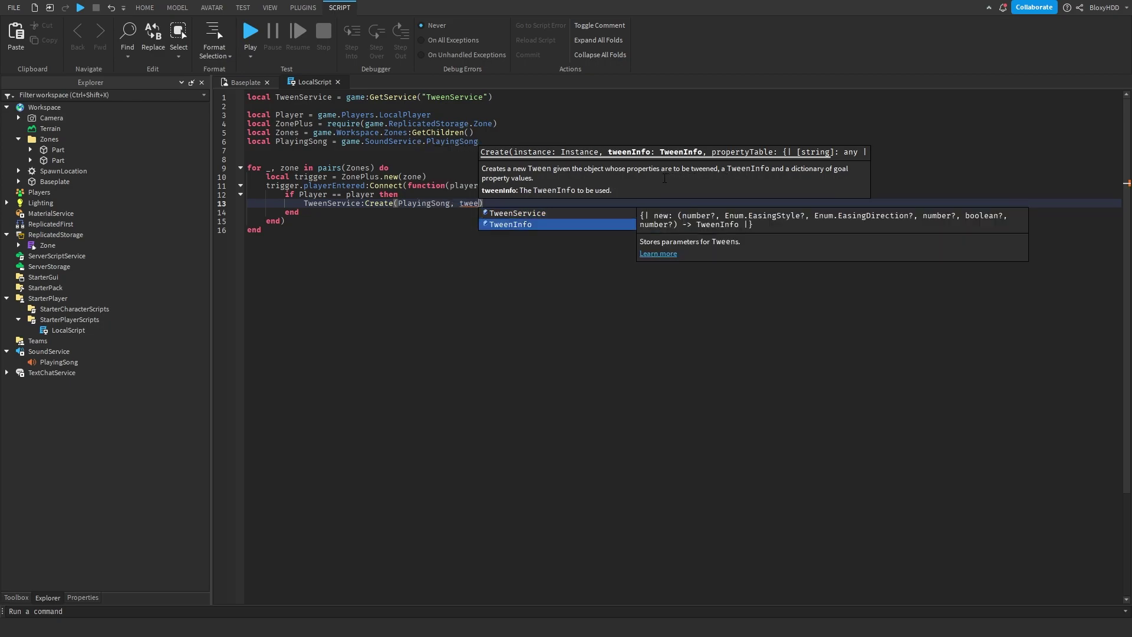
{"action": "key", "text": "Tab"}
{"action": "type", "text": "."}
{"action": "key", "text": "Tab"}
{"action": "type", "text": "("}
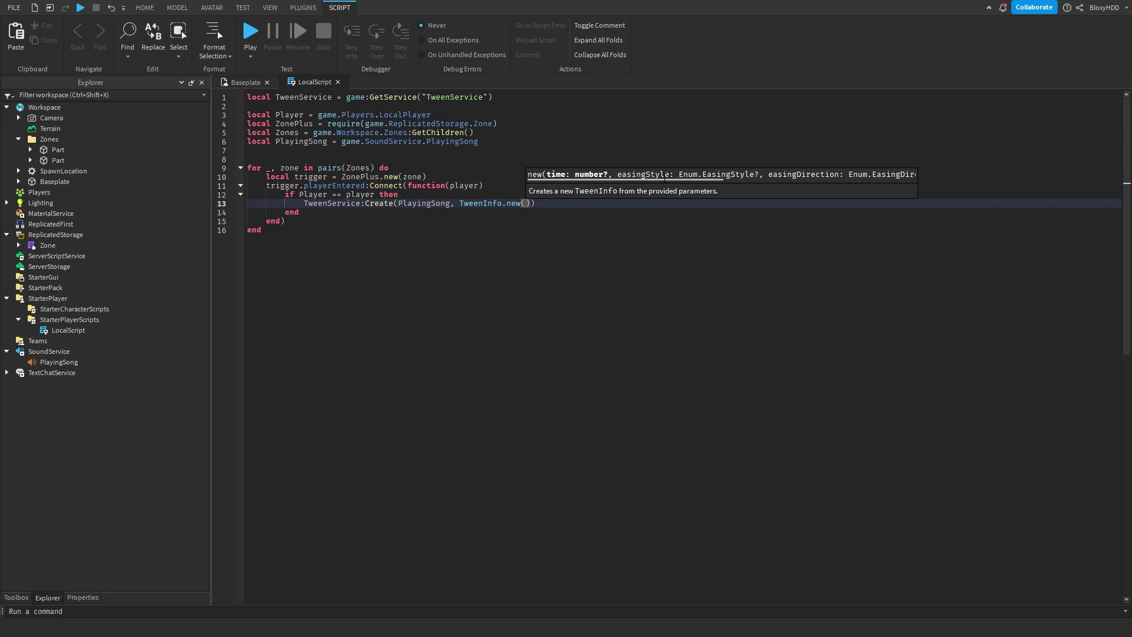
{"action": "type", "text": ".6"}
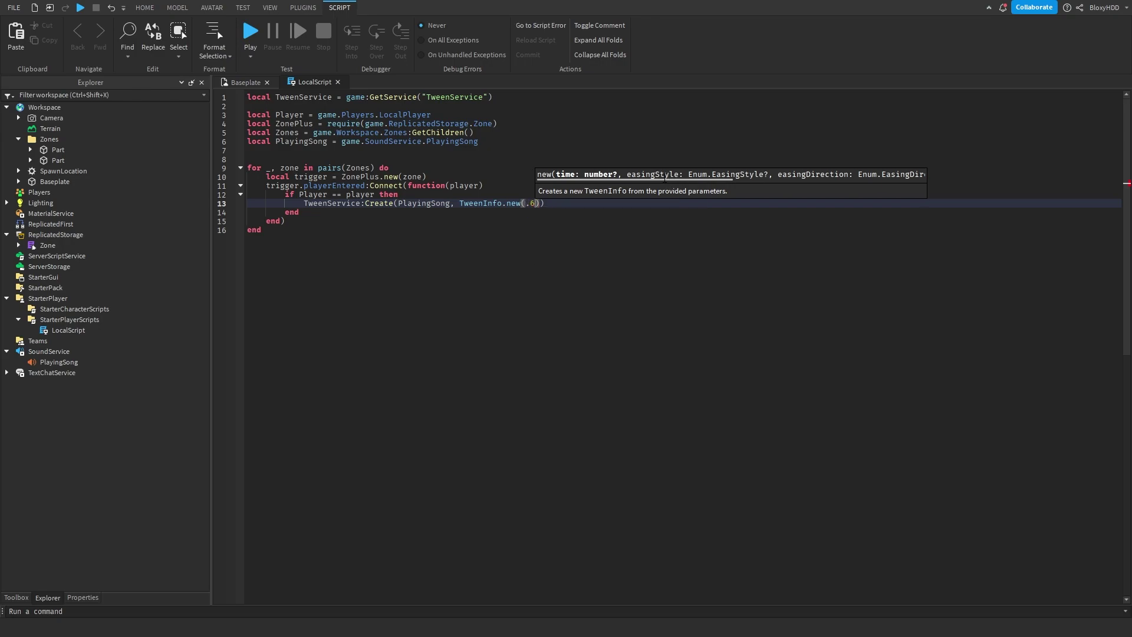
{"action": "key", "text": "BackSpace"}
{"action": "type", "text": "75)"}
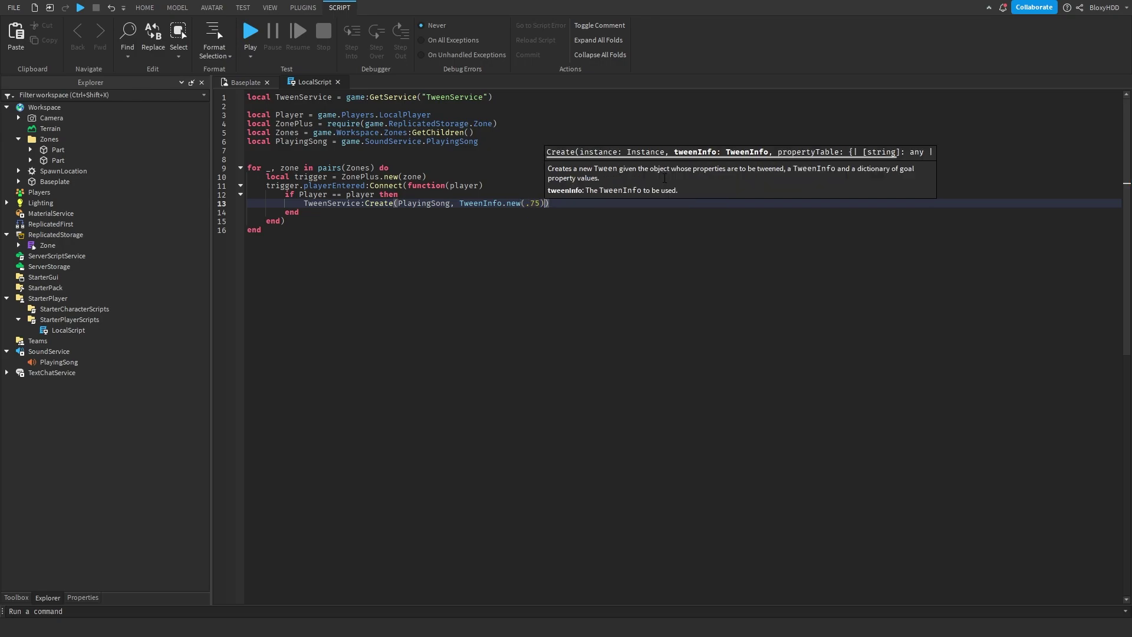
{"action": "type", "text": ", "}
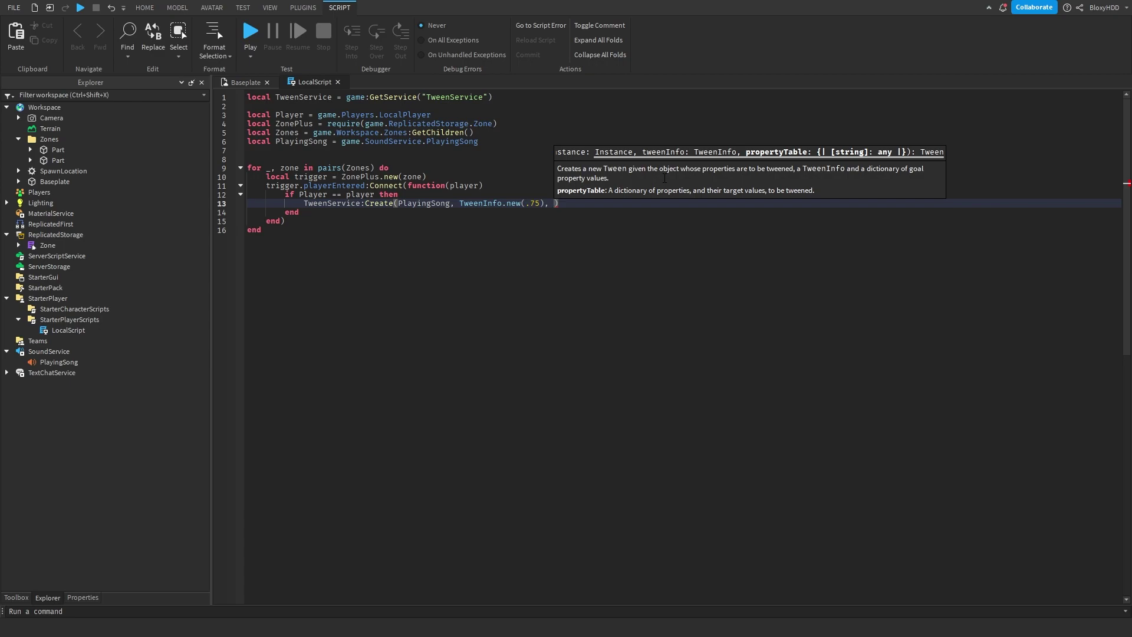
{"action": "type", "text": "{"}
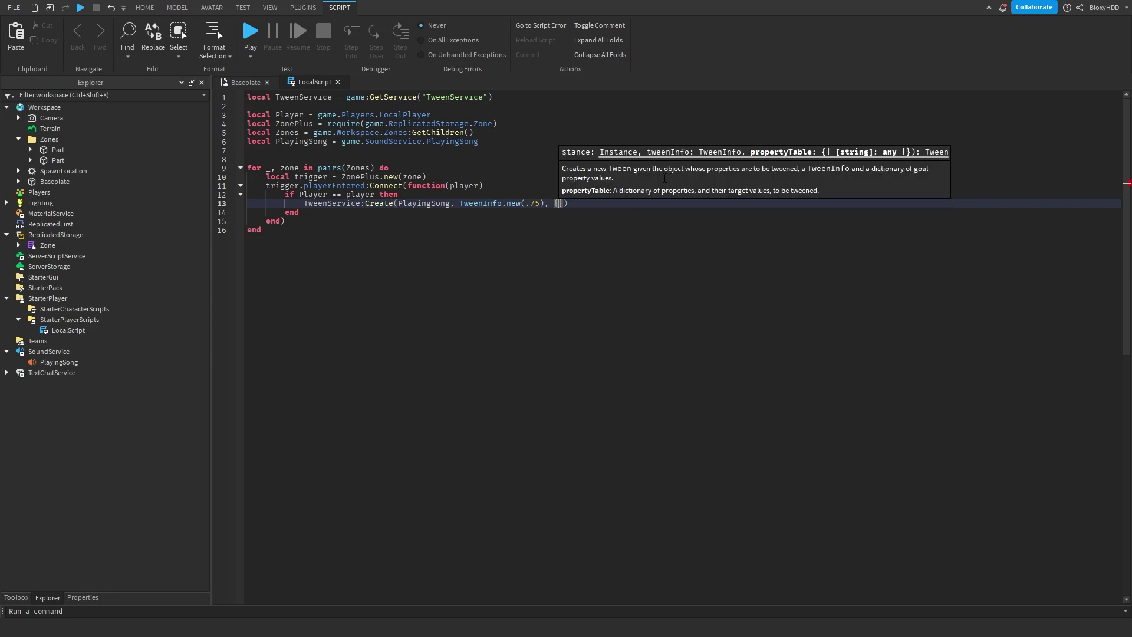
{"action": "type", "text": "Volume = 0})"}
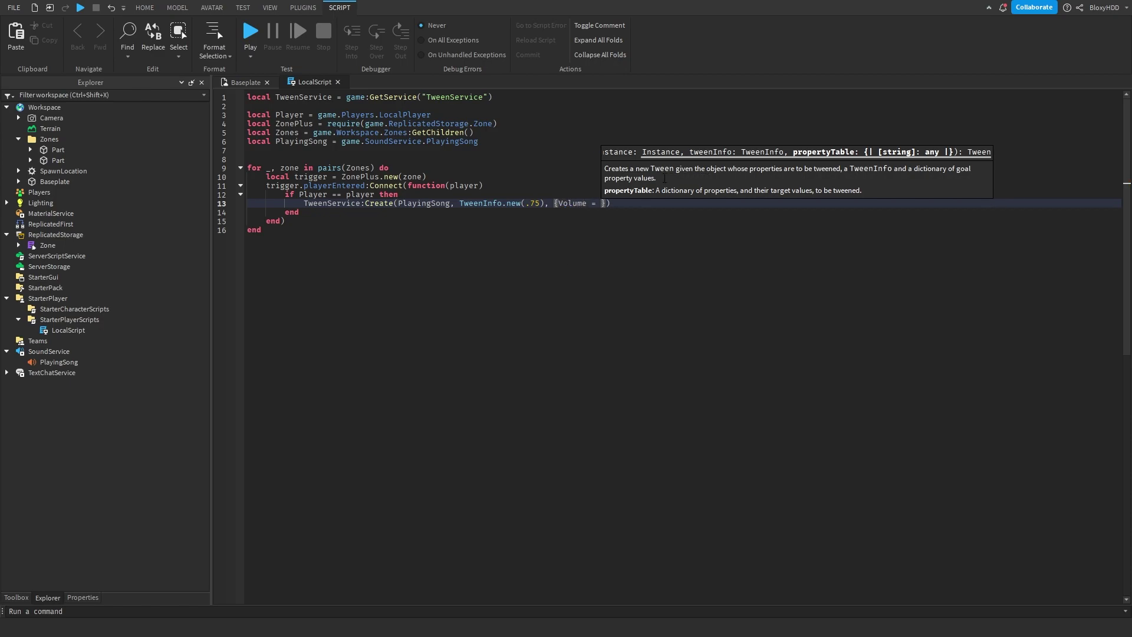
{"action": "type", "text": ":P"}
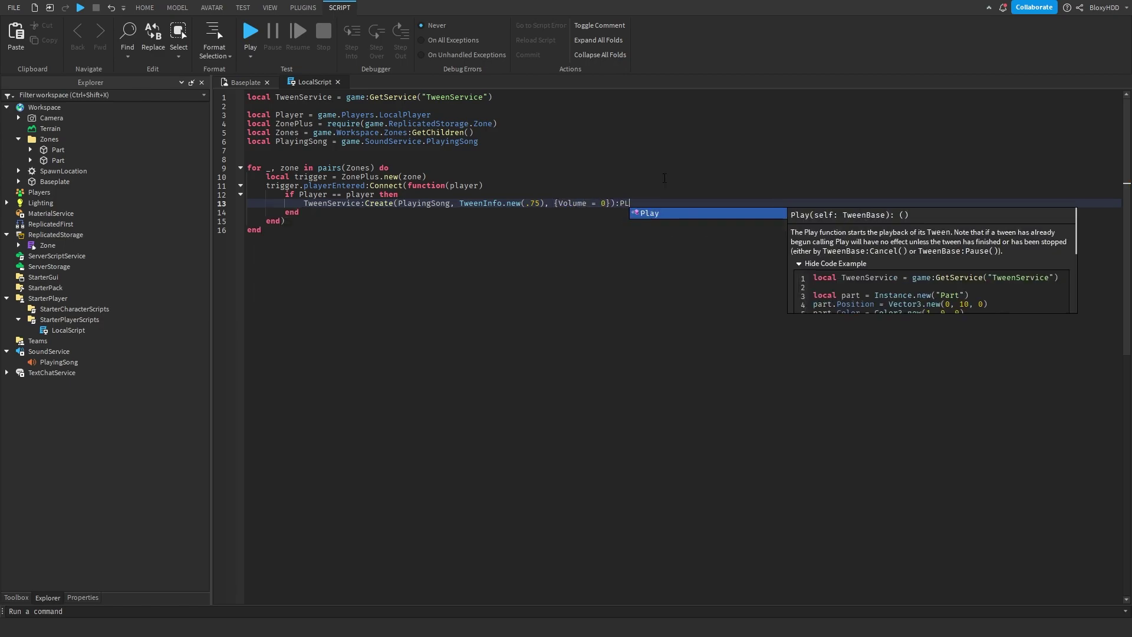
{"action": "type", "text": "lay("}
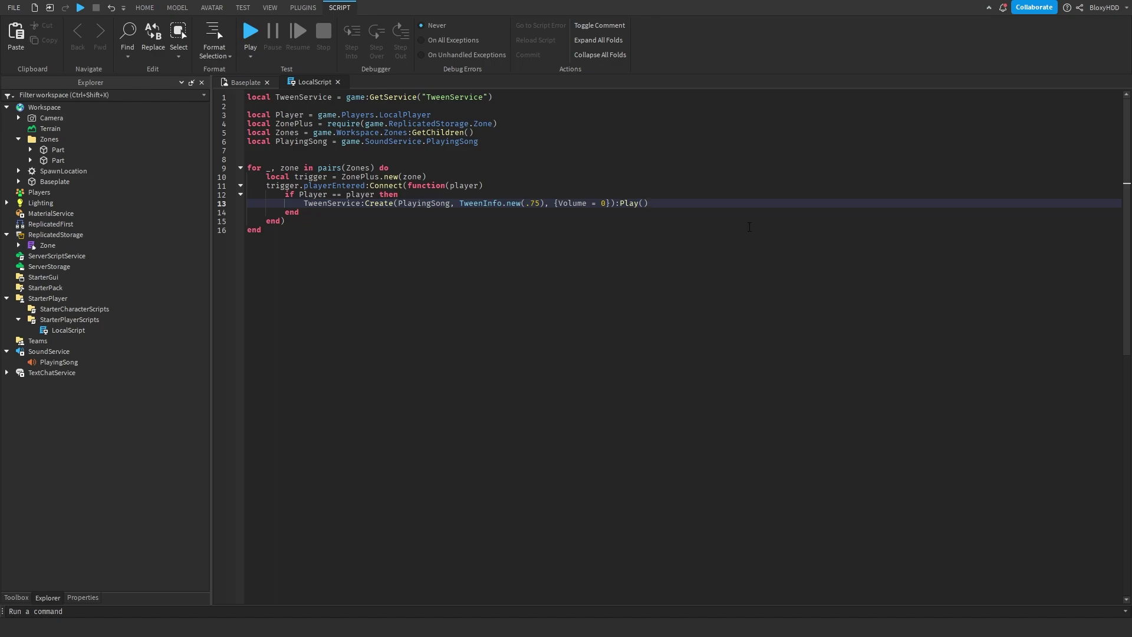
{"action": "key", "text": "Return"}
{"action": "type", "text": "wait(."}
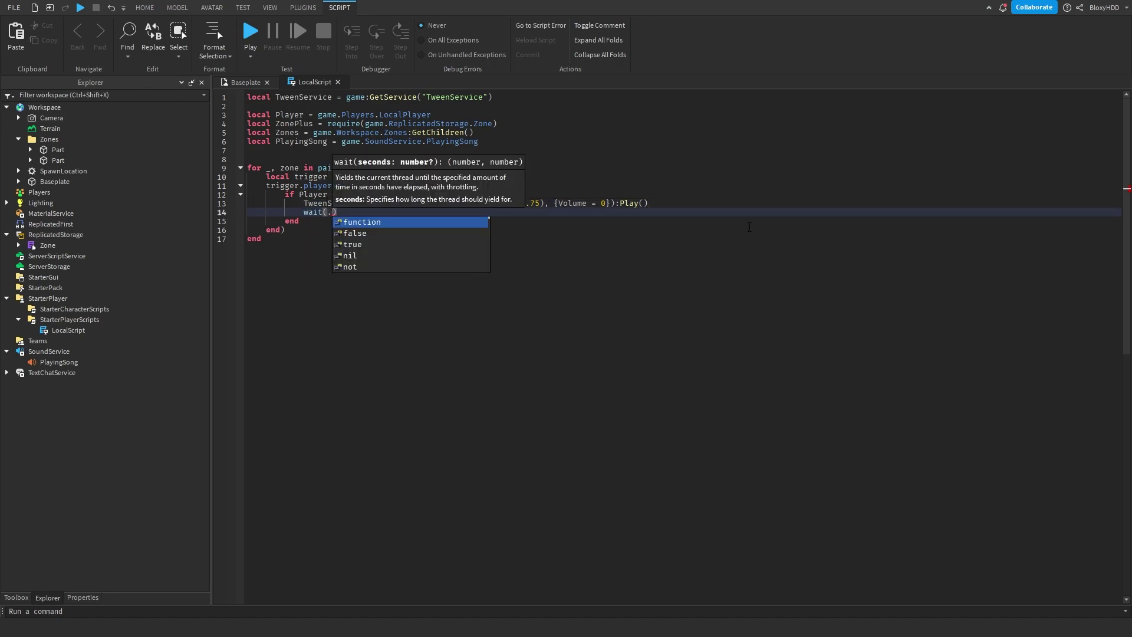
{"action": "type", "text": "75"}
Step: Add wait(.75) then set PlayingSong.SoundId = zone.Sound.SoundId
{"action": "left_click", "coordinate": [581, 272]}
{"action": "left_click", "coordinate": [526, 203]}
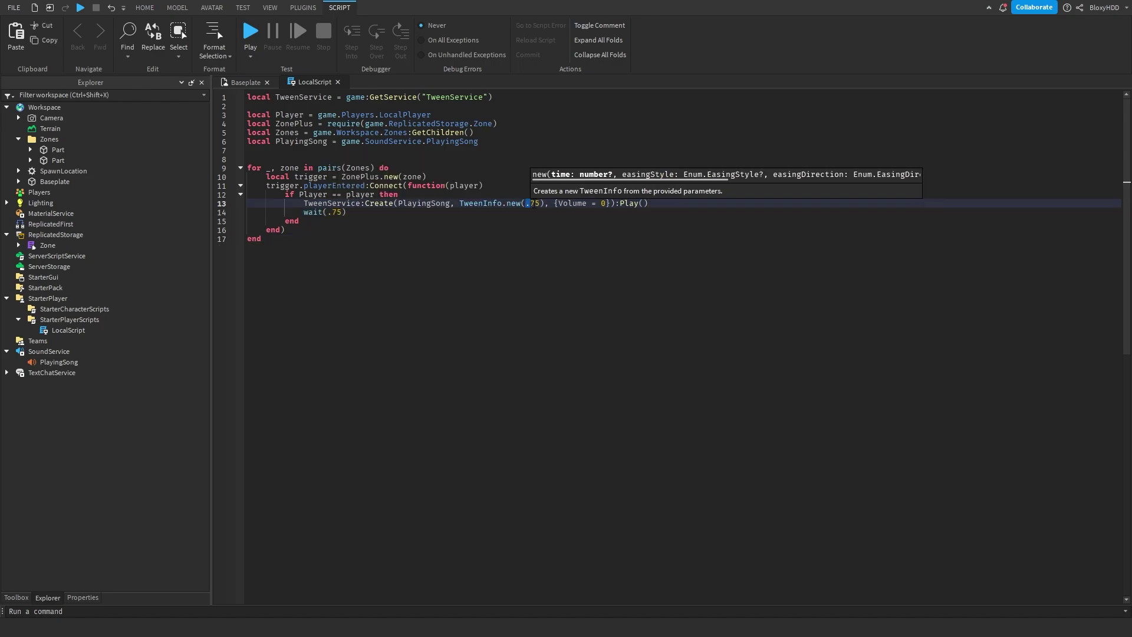
{"action": "left_click", "coordinate": [513, 213]}
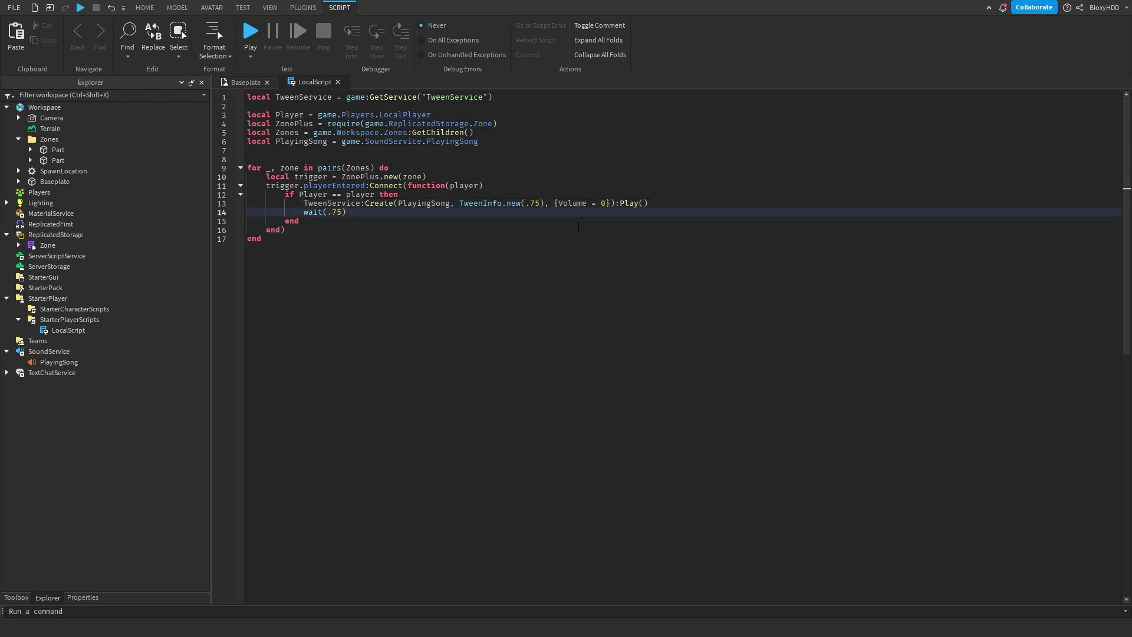
{"action": "key", "text": "Return"}
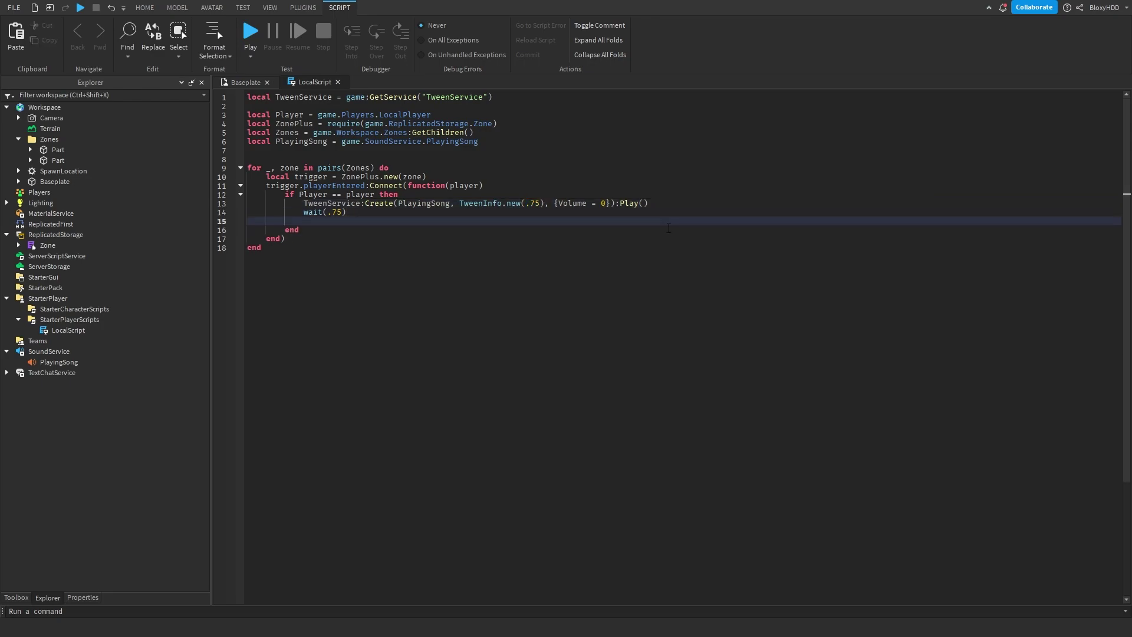
{"action": "type", "text": "Pla"}
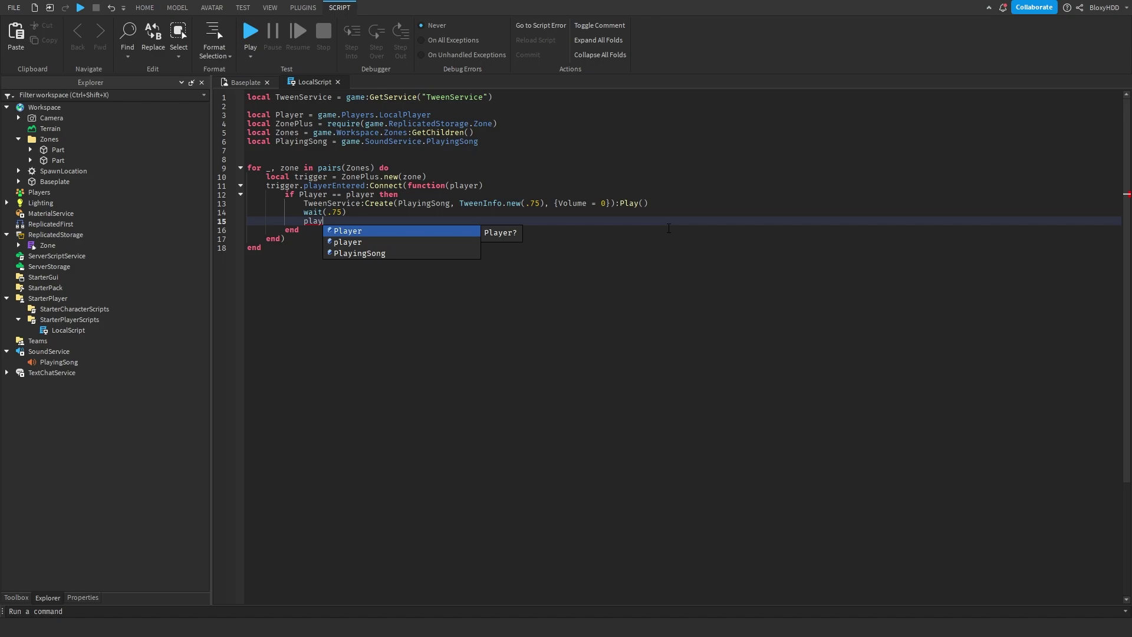
{"action": "key", "text": "Tab"}
{"action": "type", "text": ".Sou"}
{"action": "key", "text": "Tab"}
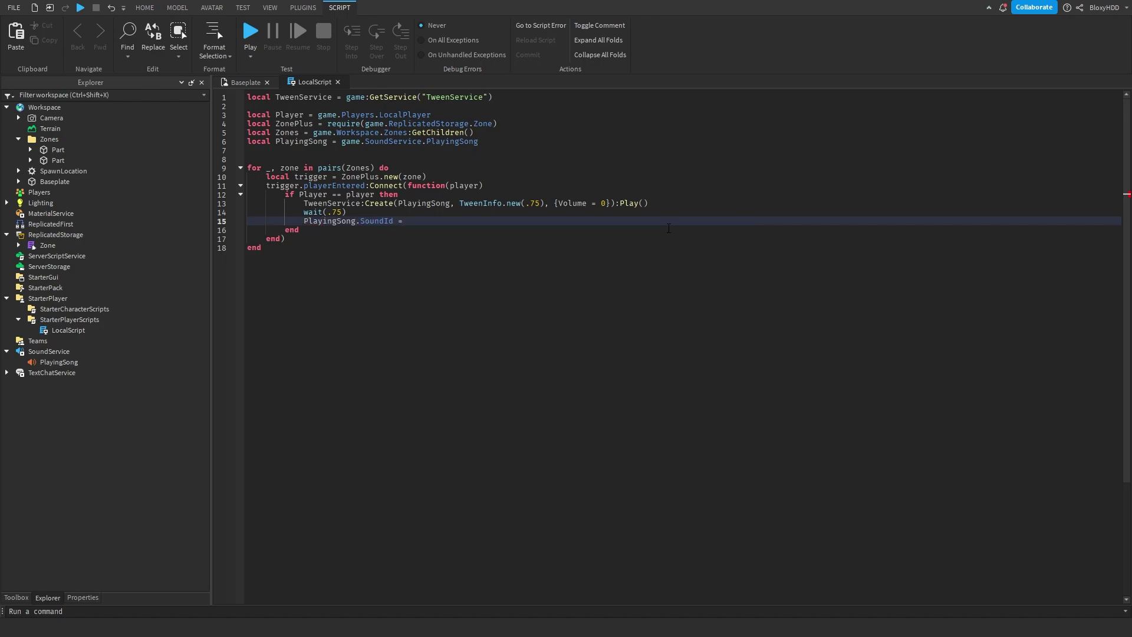
{"action": "type", "text": "zone.Sound"}
{"action": "type", "text": ".SoundId"}
Step: Inspect PlayingSong and the Sound inside the first zone Part in Explorer
{"action": "left_click", "coordinate": [56, 364]}
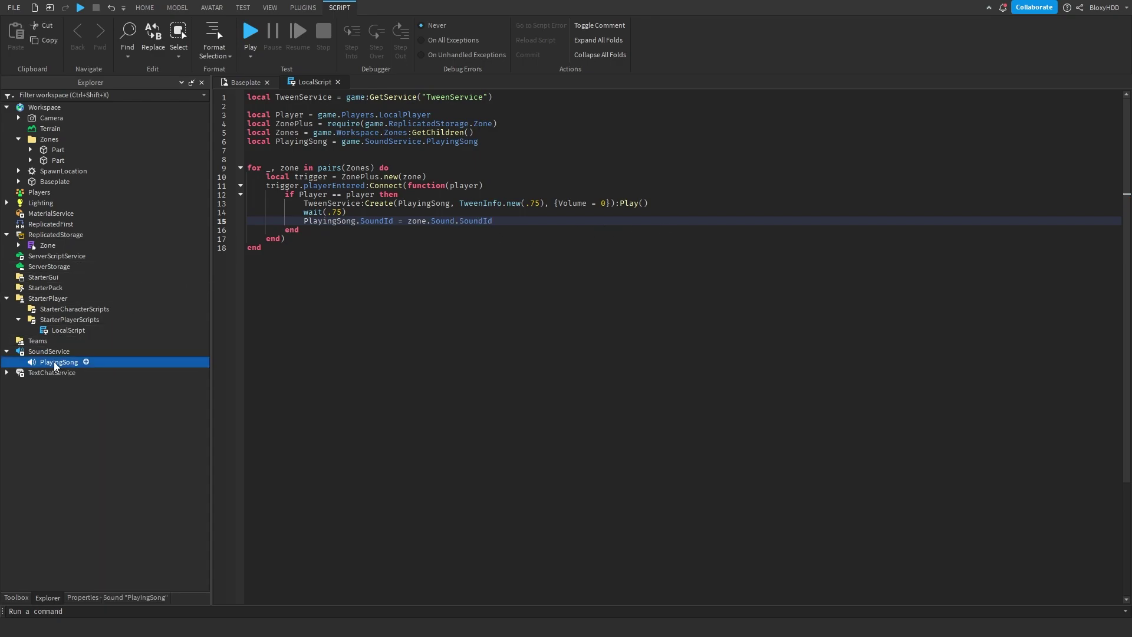
{"action": "left_click", "coordinate": [30, 150]}
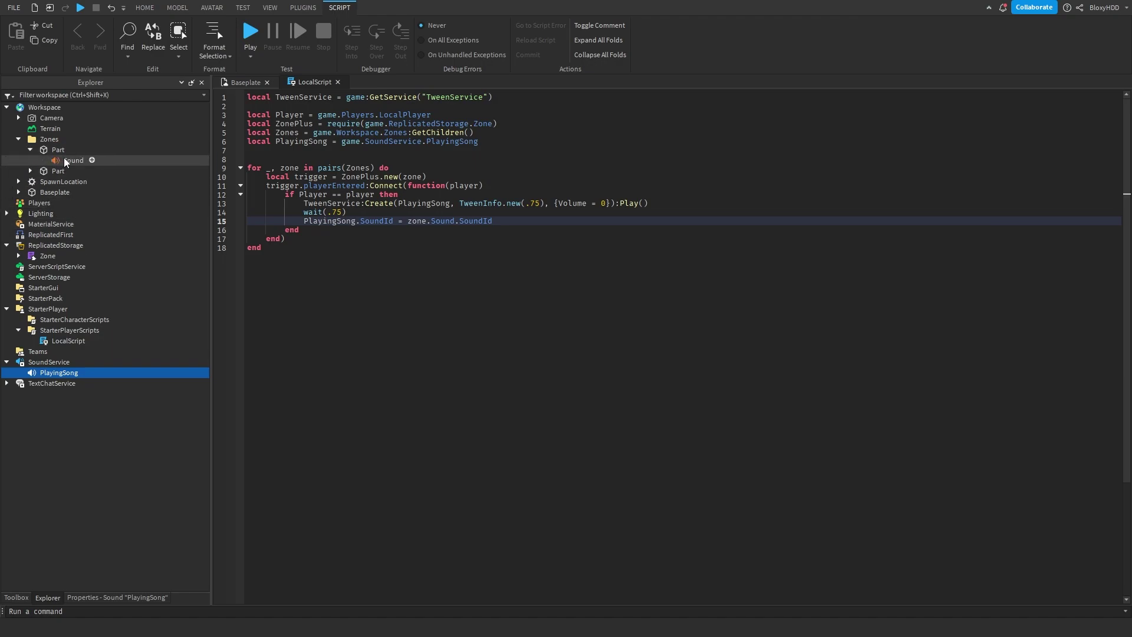
{"action": "left_click", "coordinate": [531, 222]}
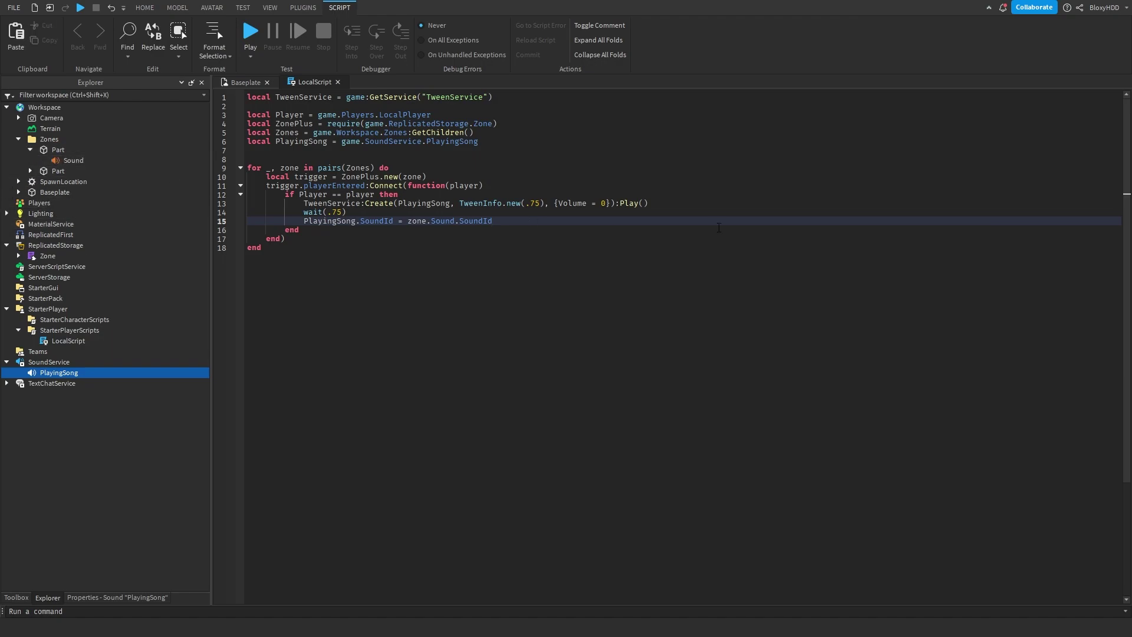
Step: Add 'local nextVolume = zone.Sound.Volume' after the SoundId swap
{"action": "key", "text": "Return"}
{"action": "type", "text": "play"}
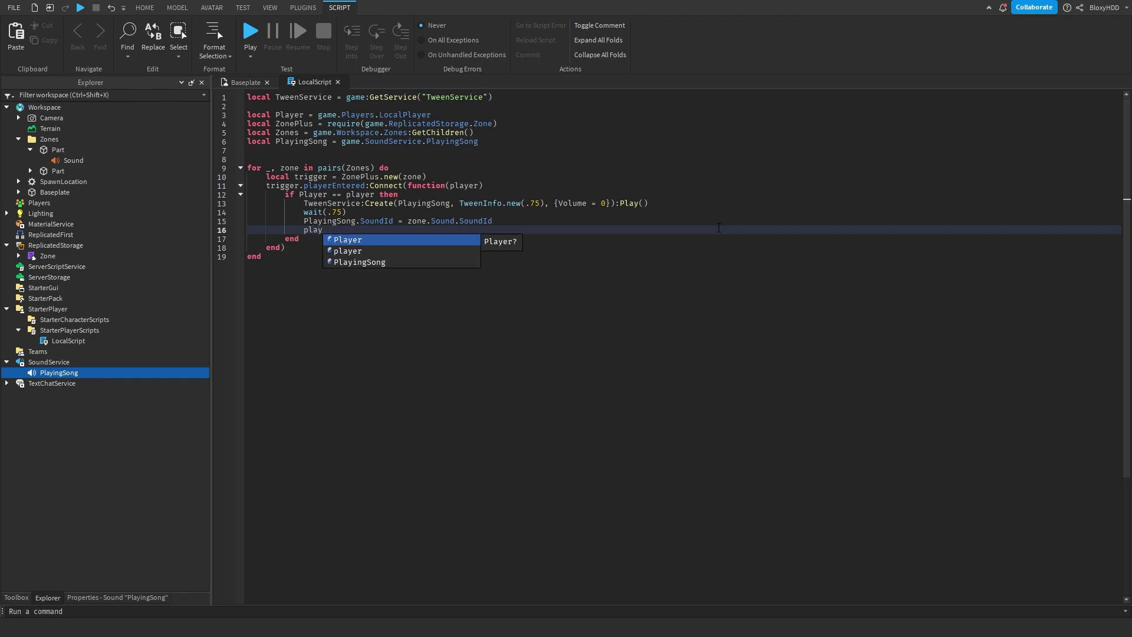
{"action": "key", "text": "Down"}
{"action": "key", "text": "Down"}
{"action": "key", "text": "Tab"}
{"action": "type", "text": "."}
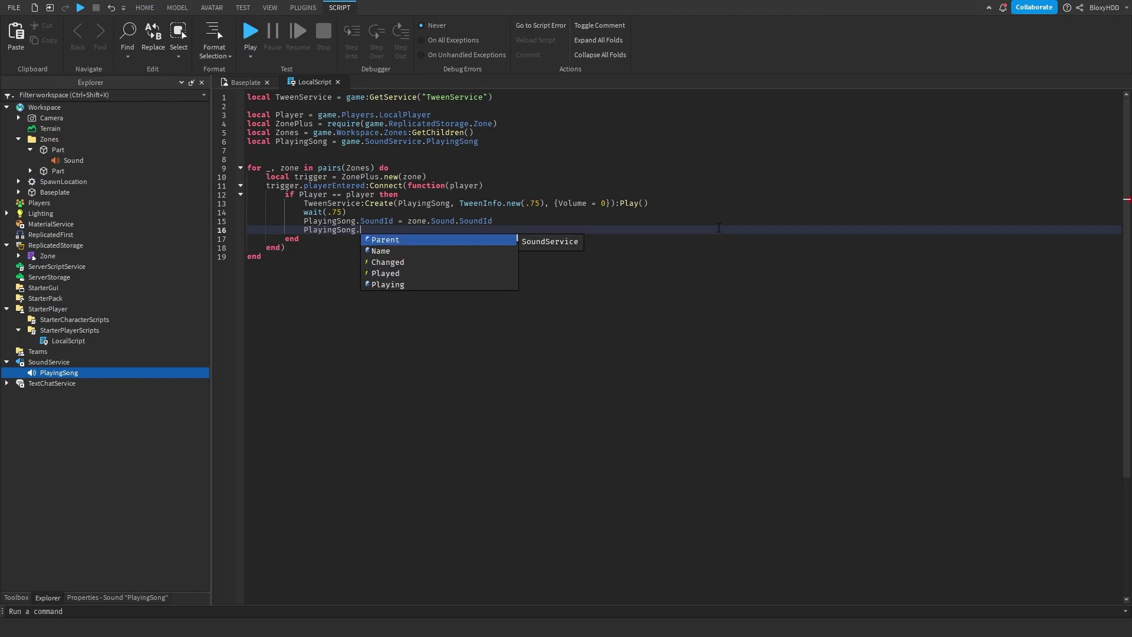
{"action": "type", "text": "VBo"}
{"action": "key", "text": "BackSpace"}
{"action": "key", "text": "BackSpace"}
{"action": "key", "text": "BackSpace"}
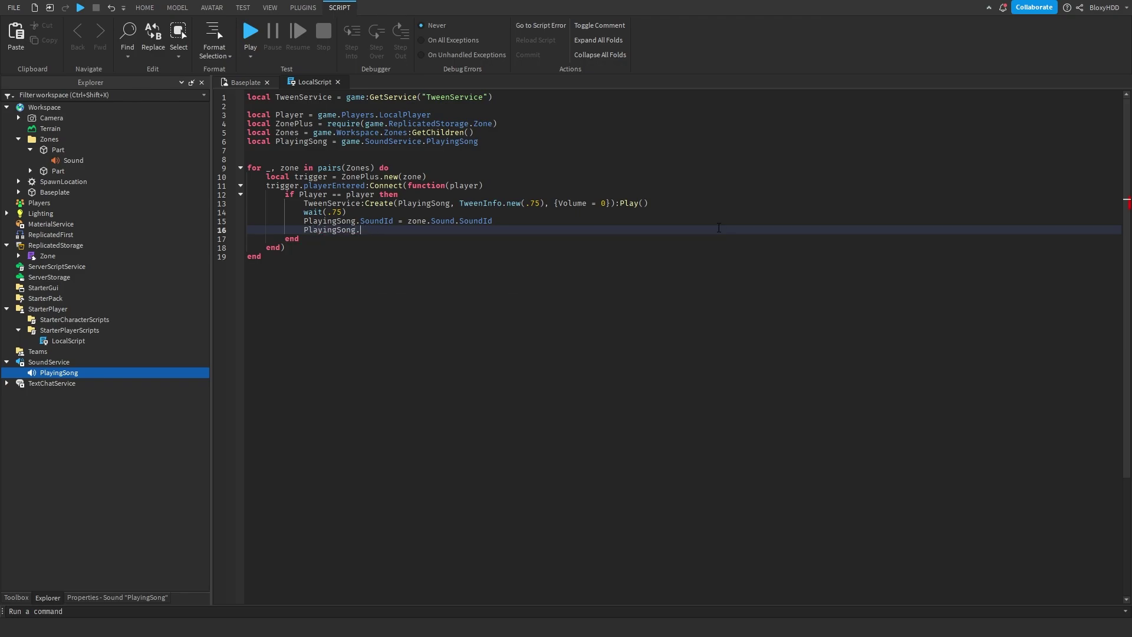
{"action": "key", "text": "BackSpace"}
{"action": "key", "text": "BackSpace"}
{"action": "key", "text": "BackSpace"}
{"action": "key", "text": "BackSpace"}
{"action": "key", "text": "BackSpace"}
{"action": "key", "text": "BackSpace"}
{"action": "key", "text": "BackSpace"}
{"action": "key", "text": "BackSpace"}
{"action": "key", "text": "BackSpace"}
{"action": "type", "text": "local nextVolum"}
{"action": "type", "text": "zone"}
{"action": "type", "text": ".Sound"}
{"action": "key", "text": "BackSpace"}
{"action": "key", "text": "BackSpace"}
{"action": "key", "text": "BackSpace"}
{"action": "type", "text": "und"}
{"action": "type", "text": ".Volume"}
Step: Tween PlayingSong's Volume to nextVolume over TweenInfo.new(.5) and call :Play()
{"action": "key", "text": "Return"}
{"action": "key", "text": "Return"}
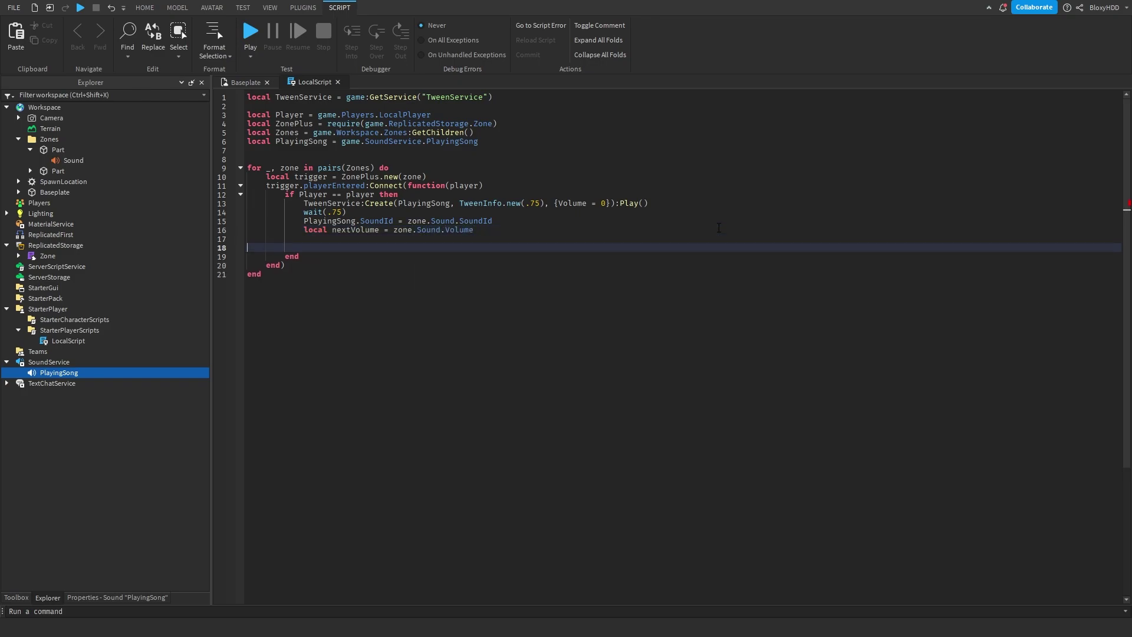
{"action": "key", "text": "BackSpace"}
{"action": "type", "text": "TweenService:CREA"}
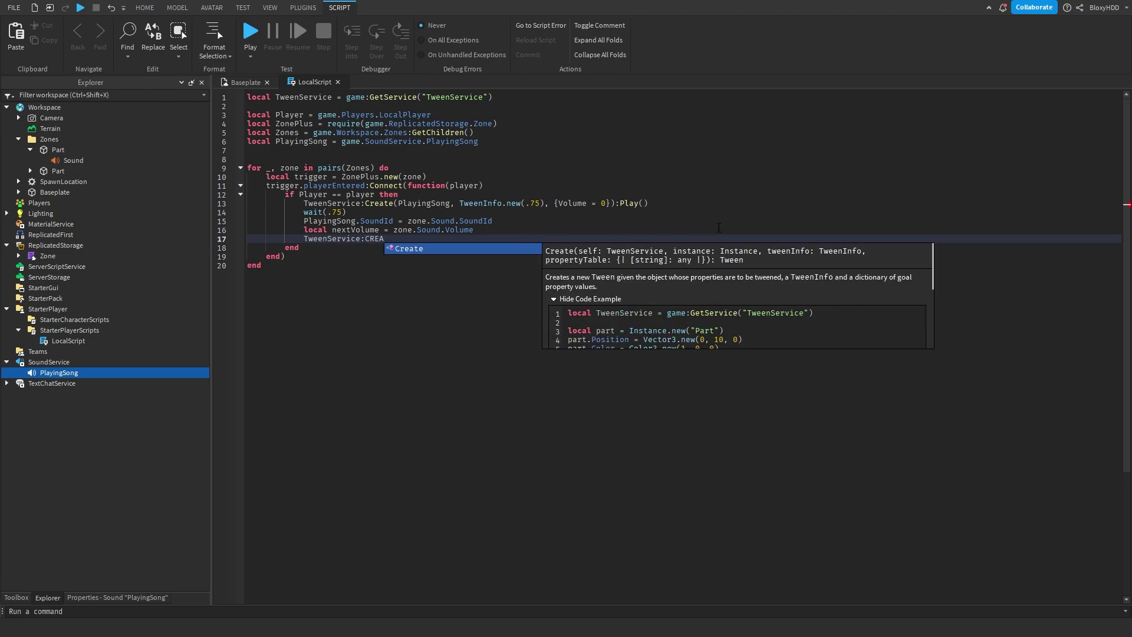
{"action": "key", "text": "Tab"}
{"action": "type", "text": "Pla"}
{"action": "key", "text": "Tab"}
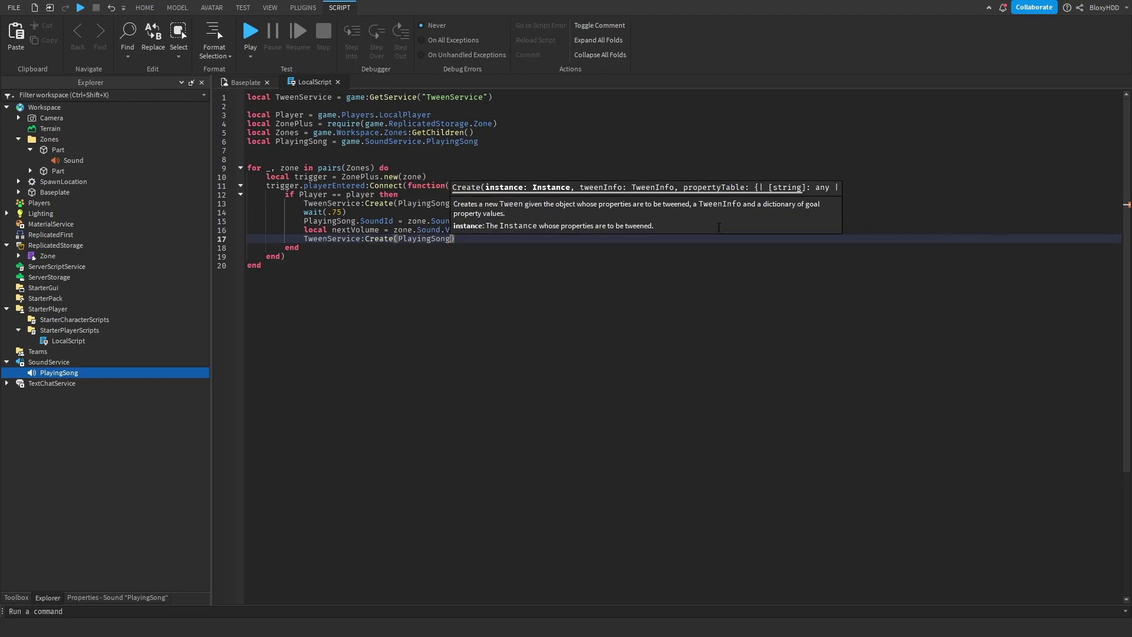
{"action": "type", "text": ", twe"}
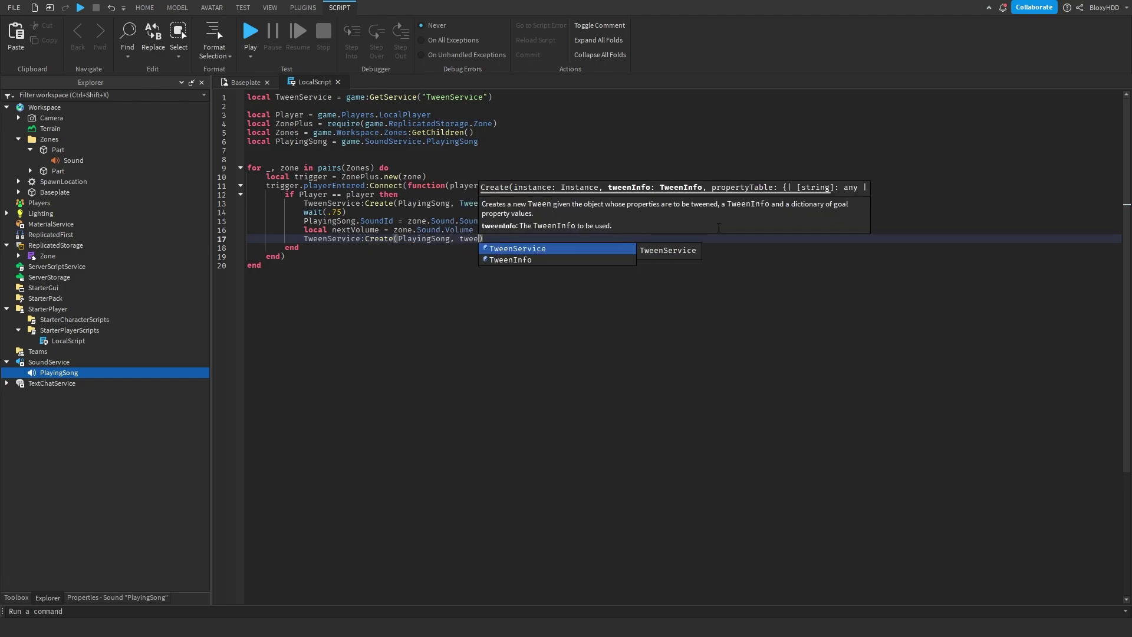
{"action": "type", "text": "e"}
{"action": "key", "text": "Down"}
{"action": "key", "text": "Tab"}
{"action": "type", "text": "."}
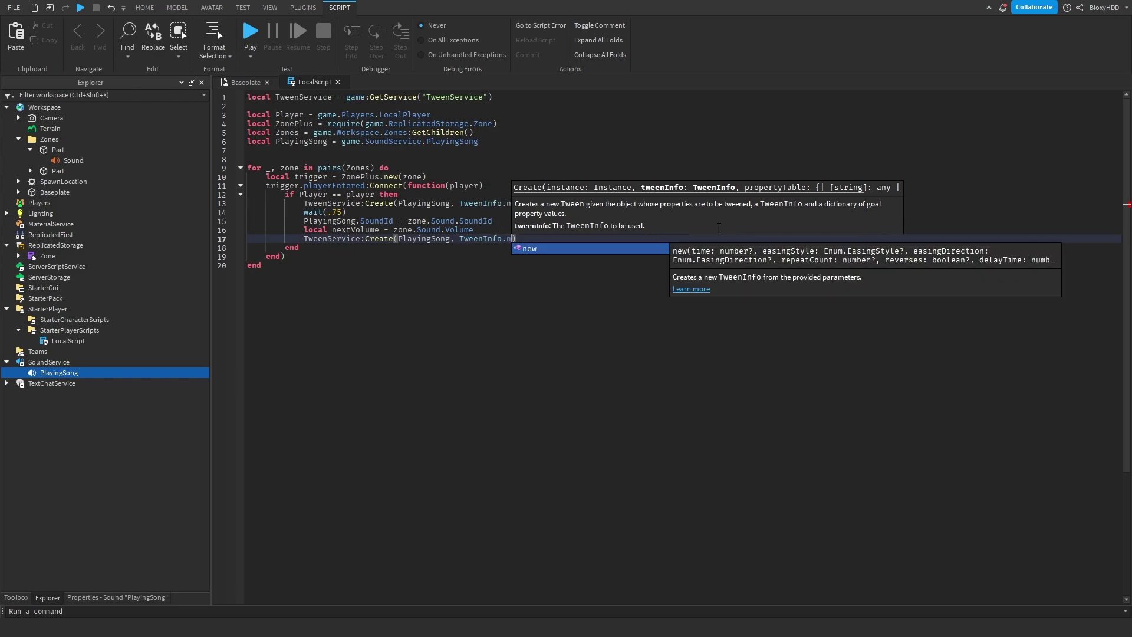
{"action": "key", "text": "Tab"}
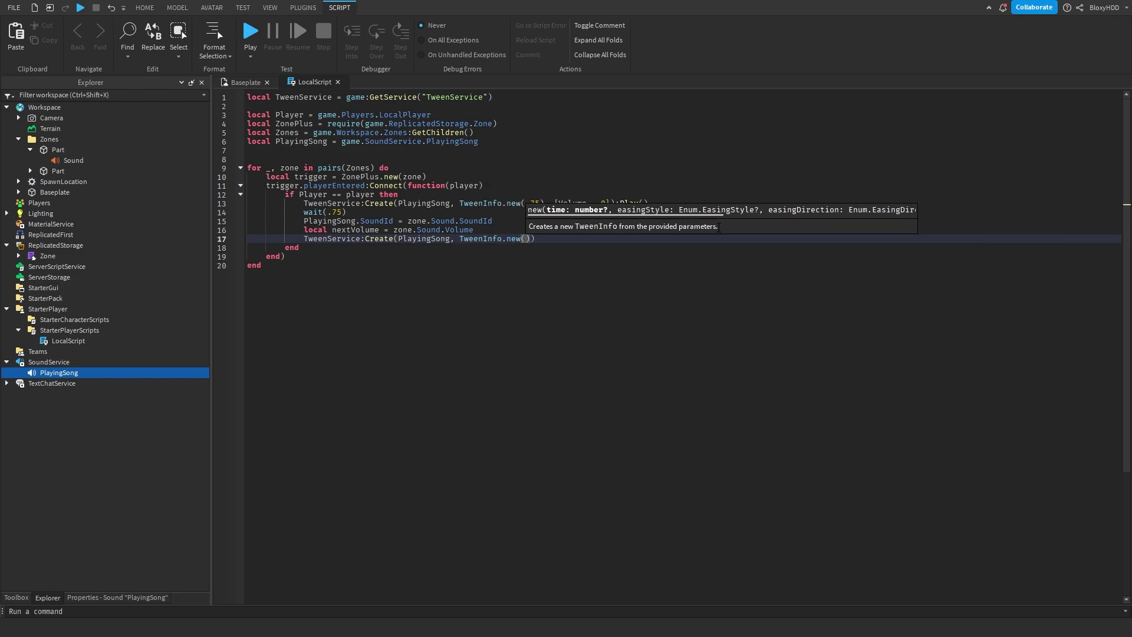
{"action": "type", "text": ".5"}
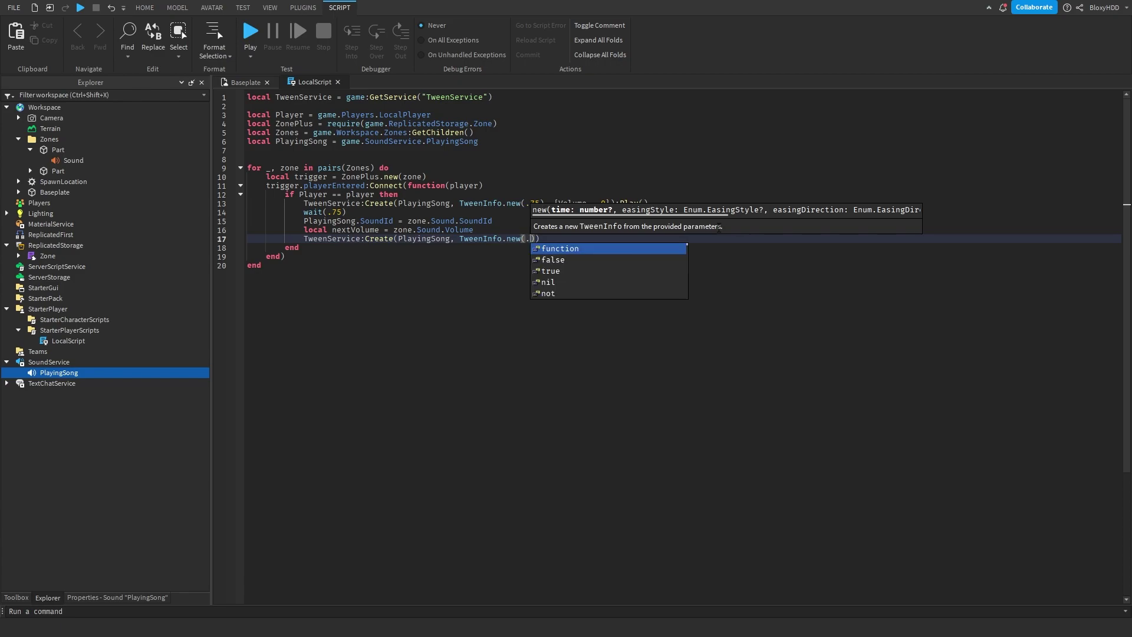
{"action": "type", "text": ")."}
{"action": "key", "text": "BackSpace"}
{"action": "type", "text": ", "}
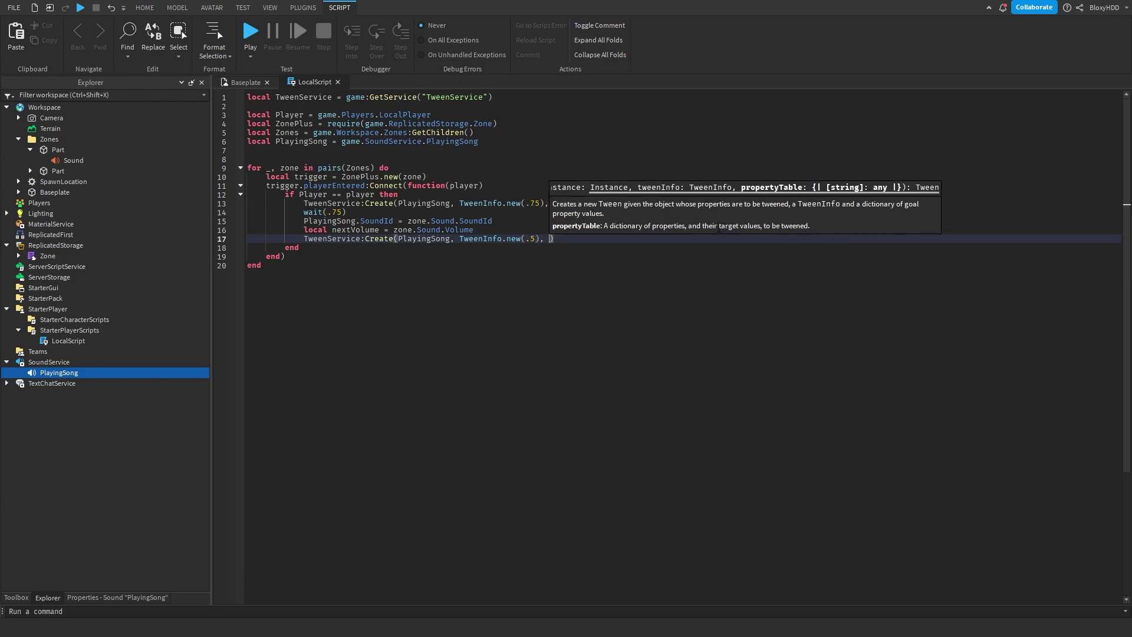
{"action": "type", "text": "{V"}
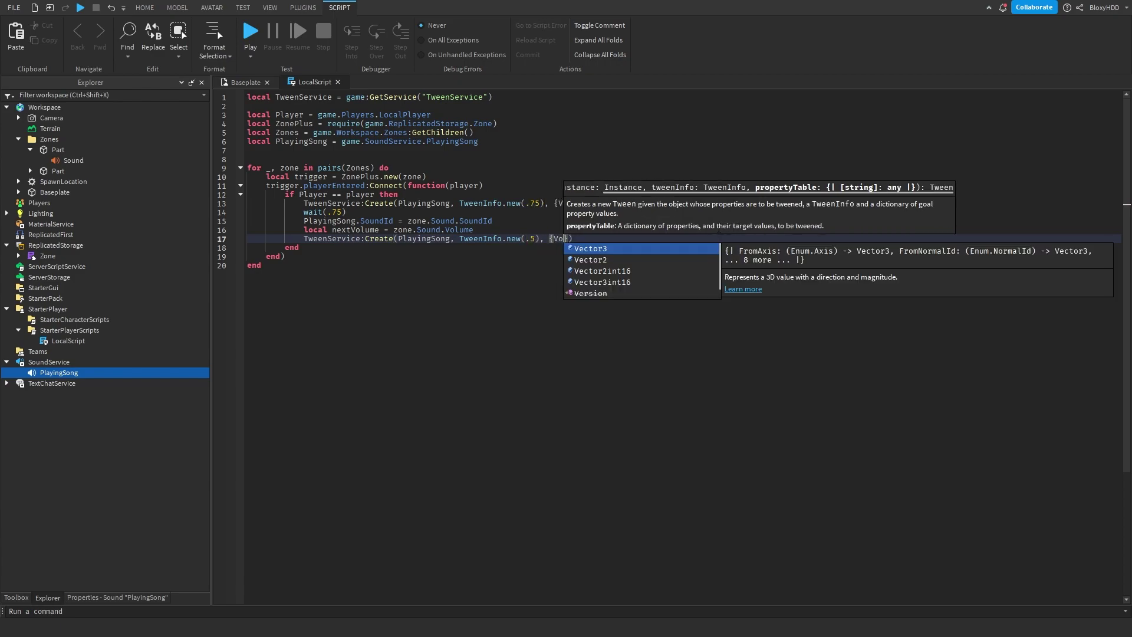
{"action": "type", "text": "olume = nextV"}
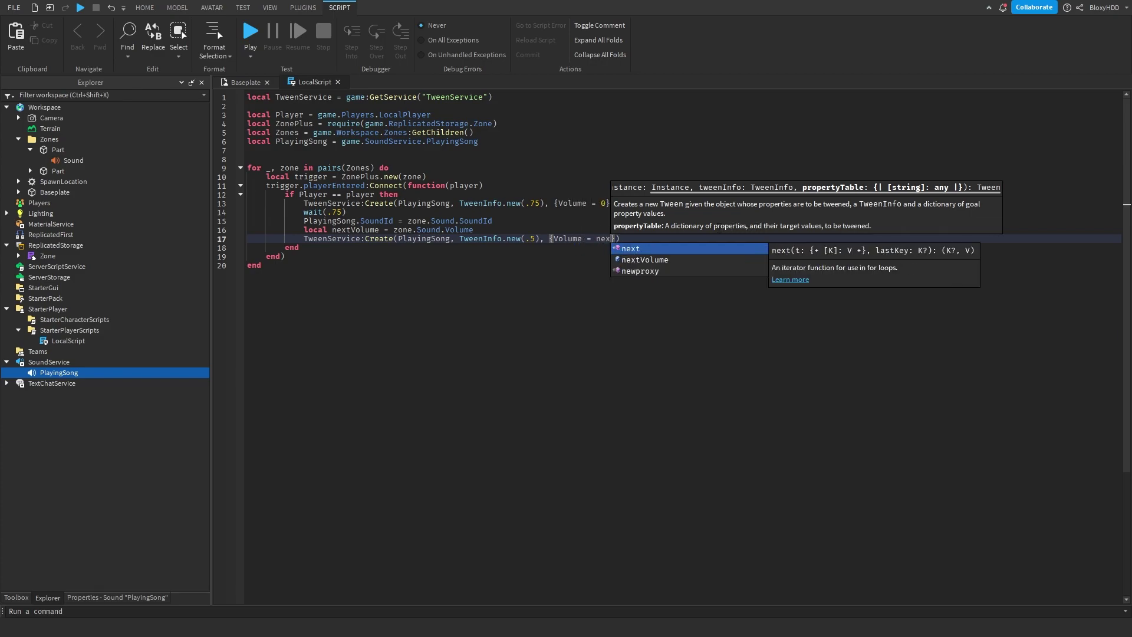
{"action": "key", "text": "Tab"}
{"action": "key", "text": "End"}
{"action": "type", "text": ":PL"}
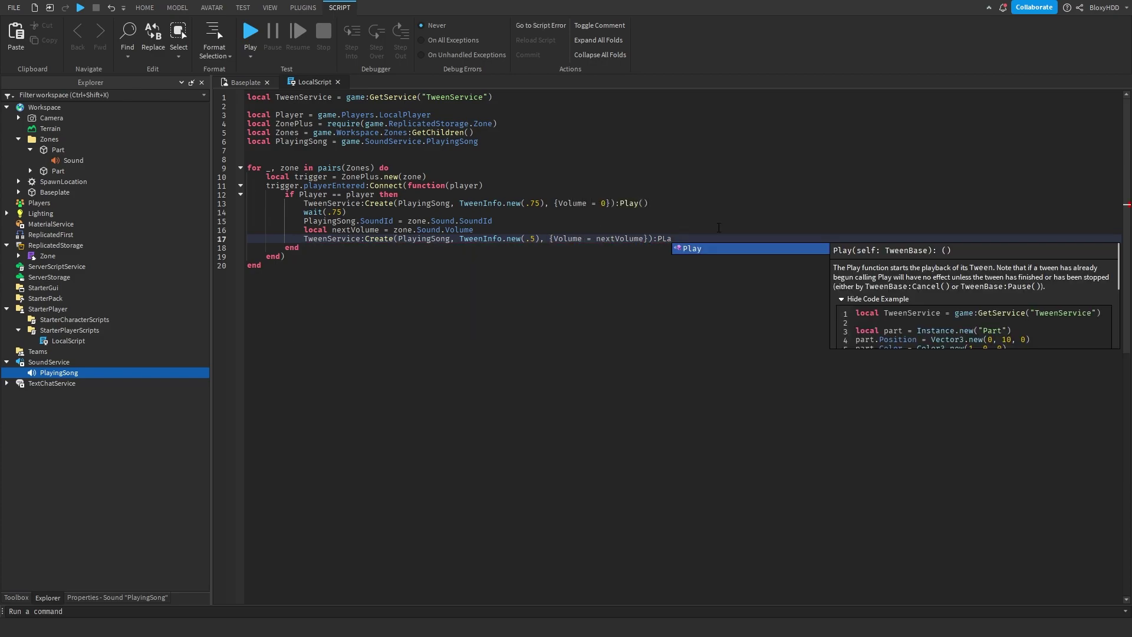
{"action": "key", "text": "Tab"}
Step: Start a playtest from the Baseplate view and check the in-game Settings menu
{"action": "left_click", "coordinate": [239, 81]}
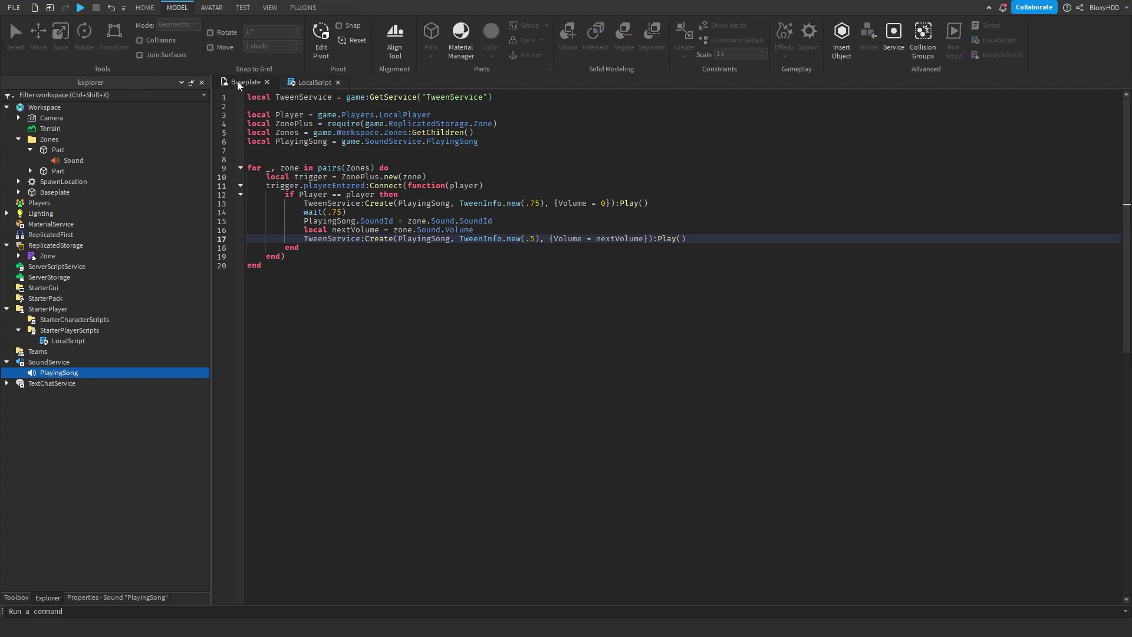
{"action": "key", "text": "w"}
{"action": "left_click", "coordinate": [144, 7]}
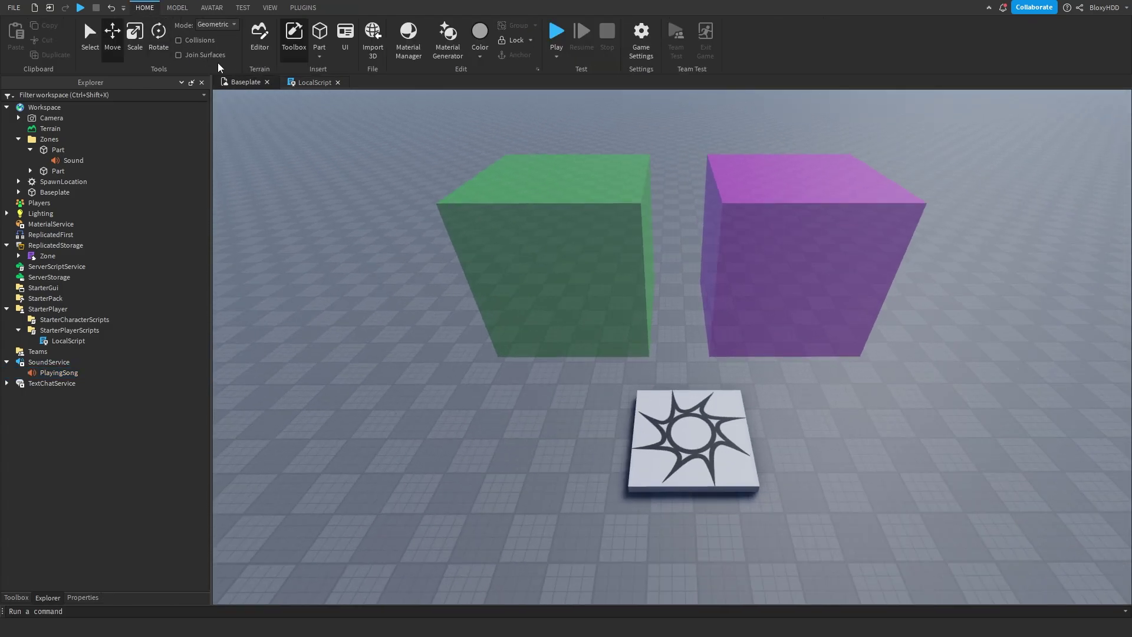
{"action": "key", "text": "F5"}
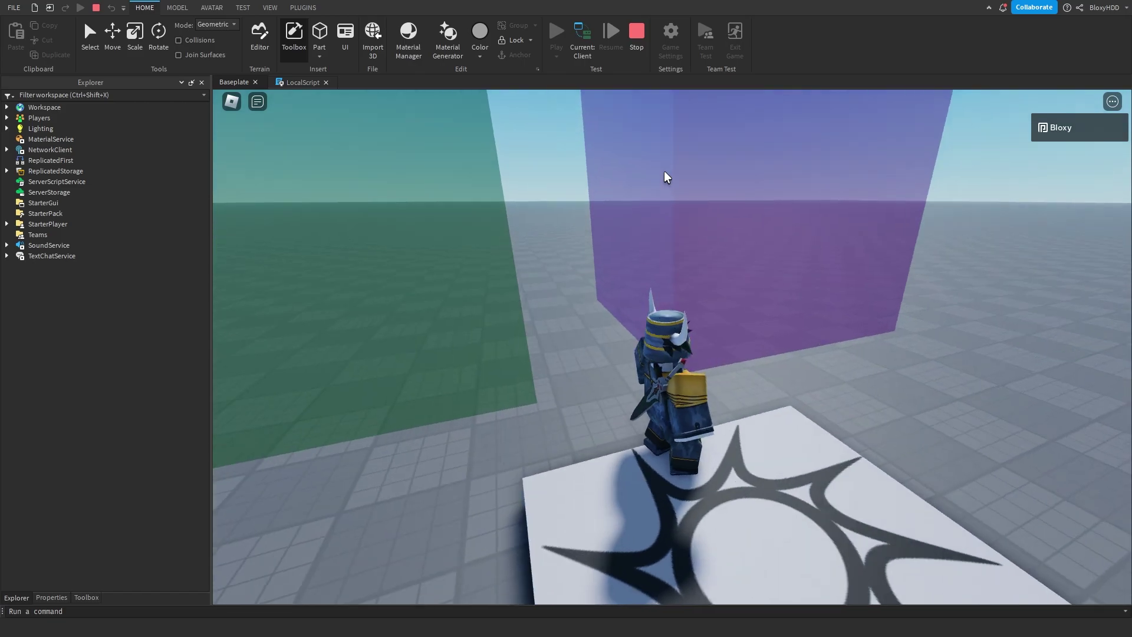
{"action": "key", "text": "Escape"}
{"action": "left_click", "coordinate": [607, 152]}
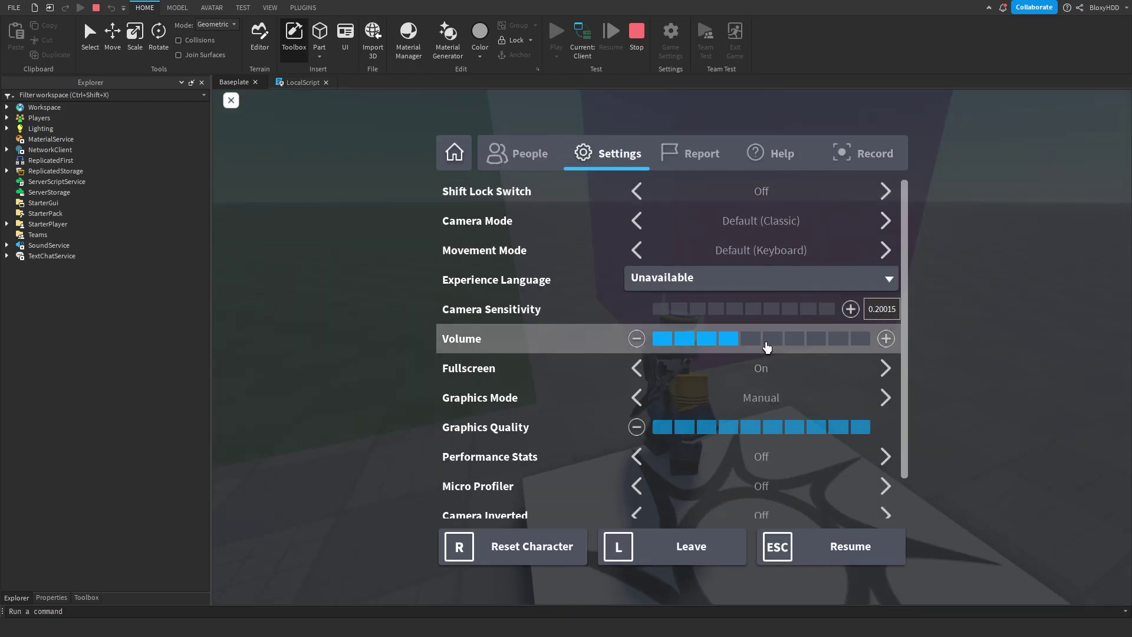
{"action": "key", "text": "Escape"}
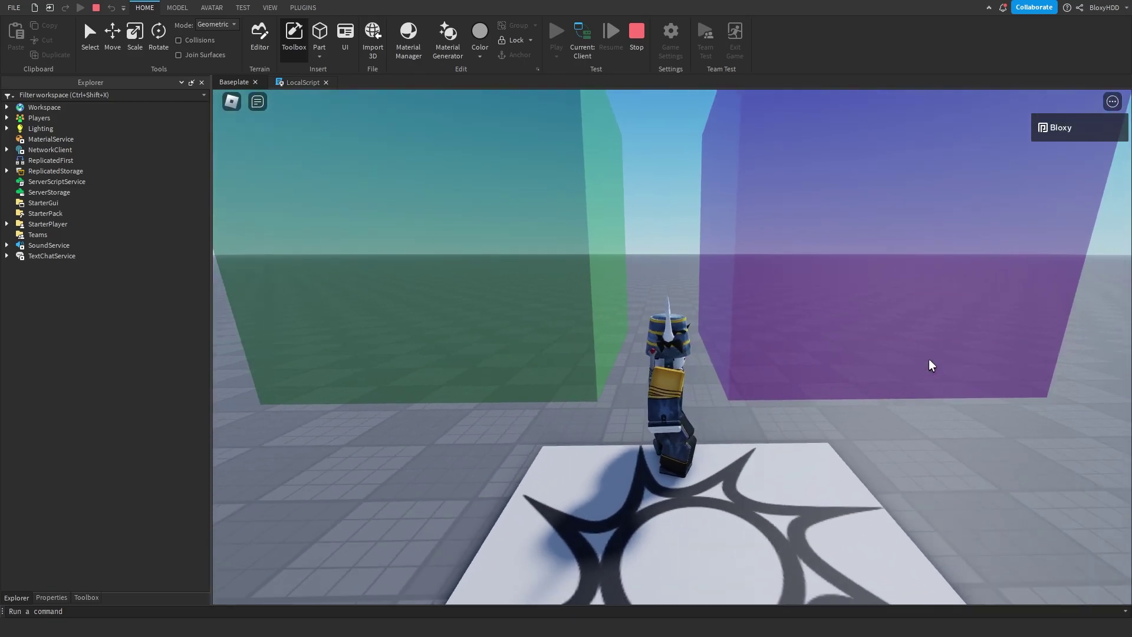
Step: Walk the character in and out of the green and purple zones to test music switching
{"action": "key", "text": "w"}
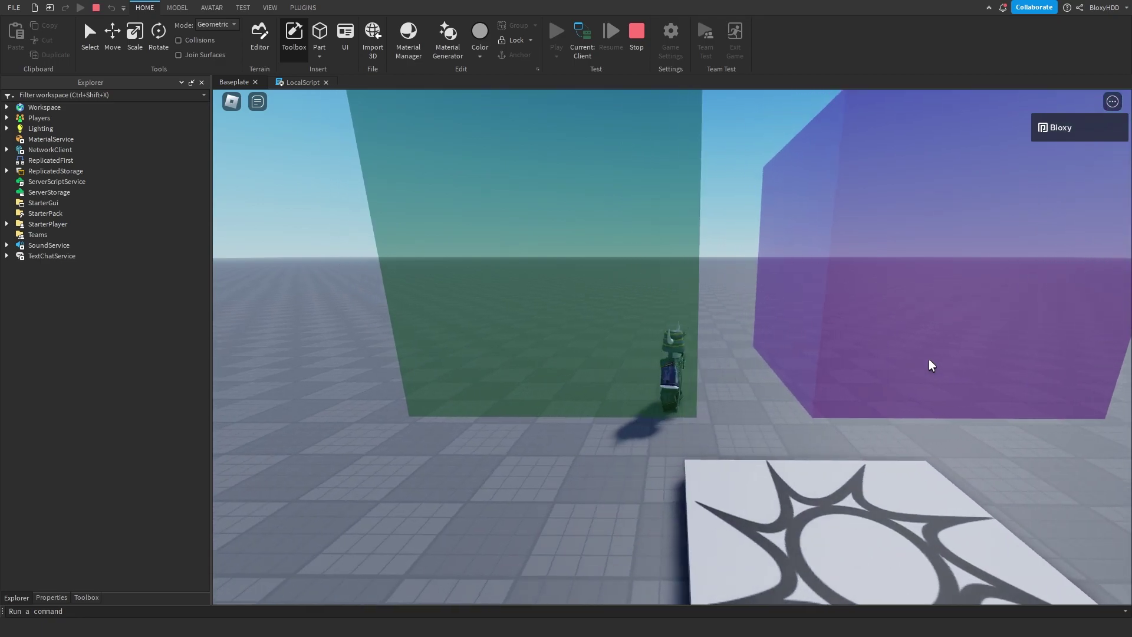
{"action": "key", "text": "s"}
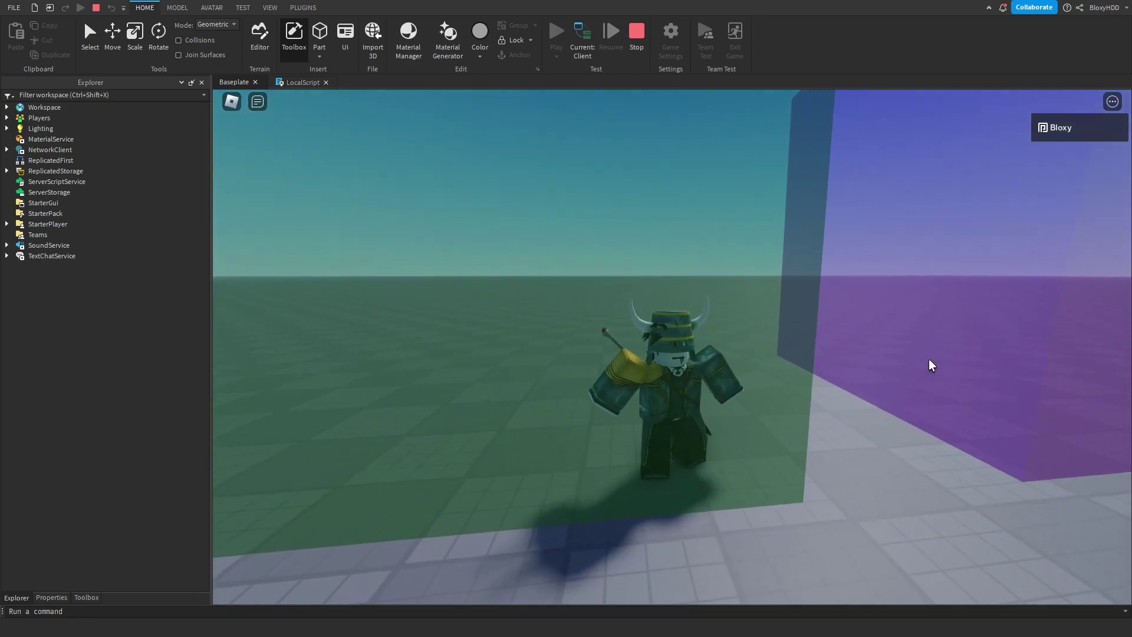
{"action": "key", "text": "w"}
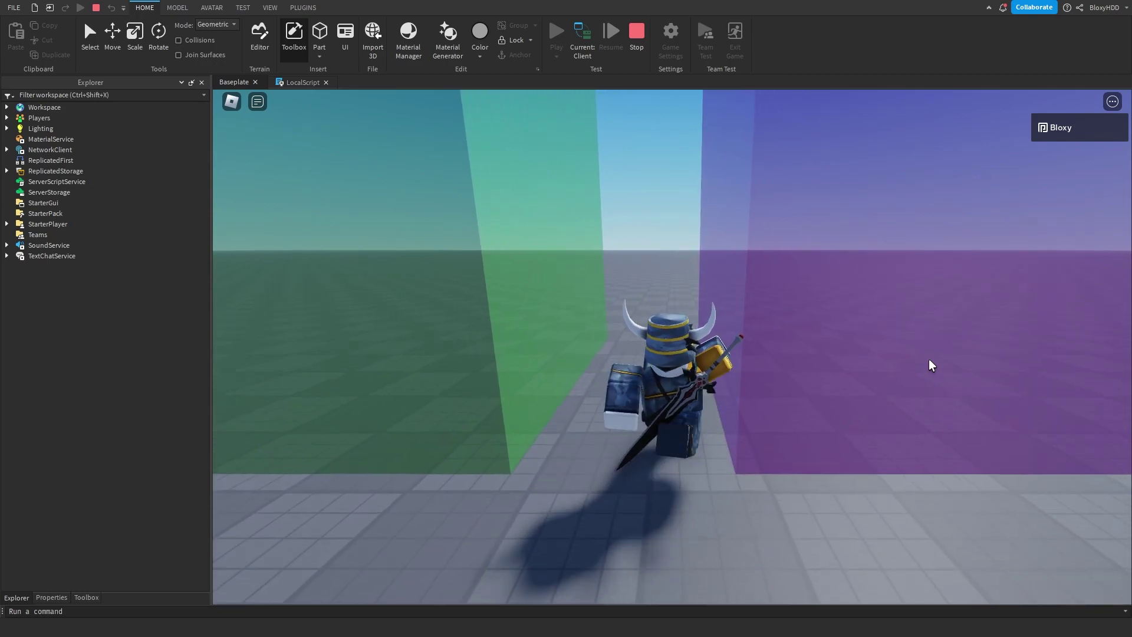
{"action": "key", "text": "w"}
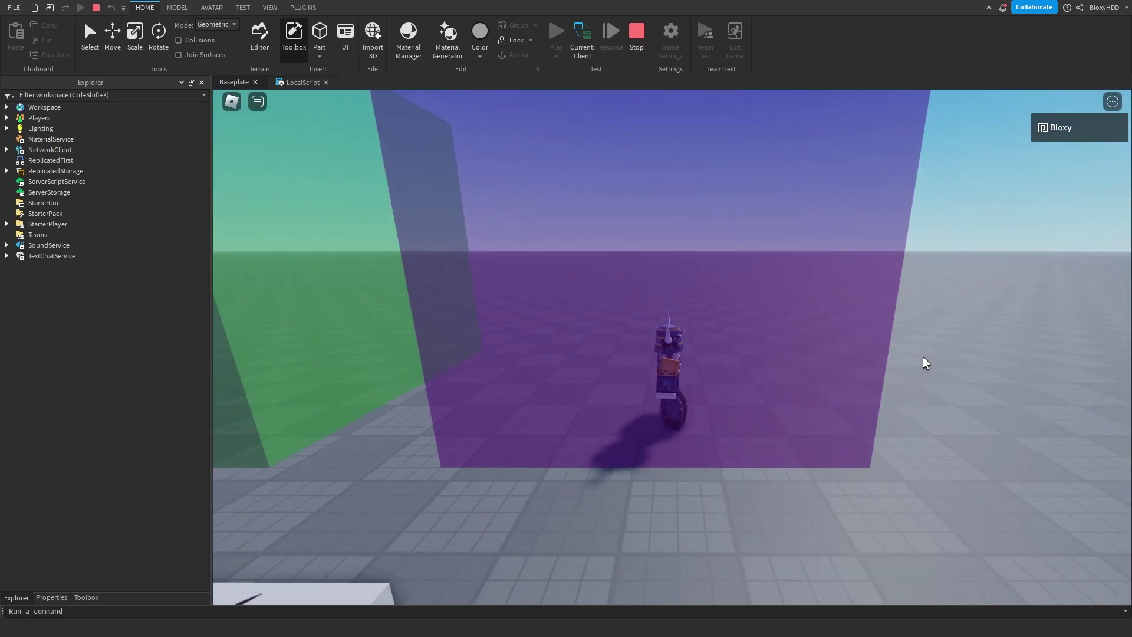
{"action": "key", "text": "s"}
{"action": "key", "text": "F9"}
{"action": "key", "text": "F9"}
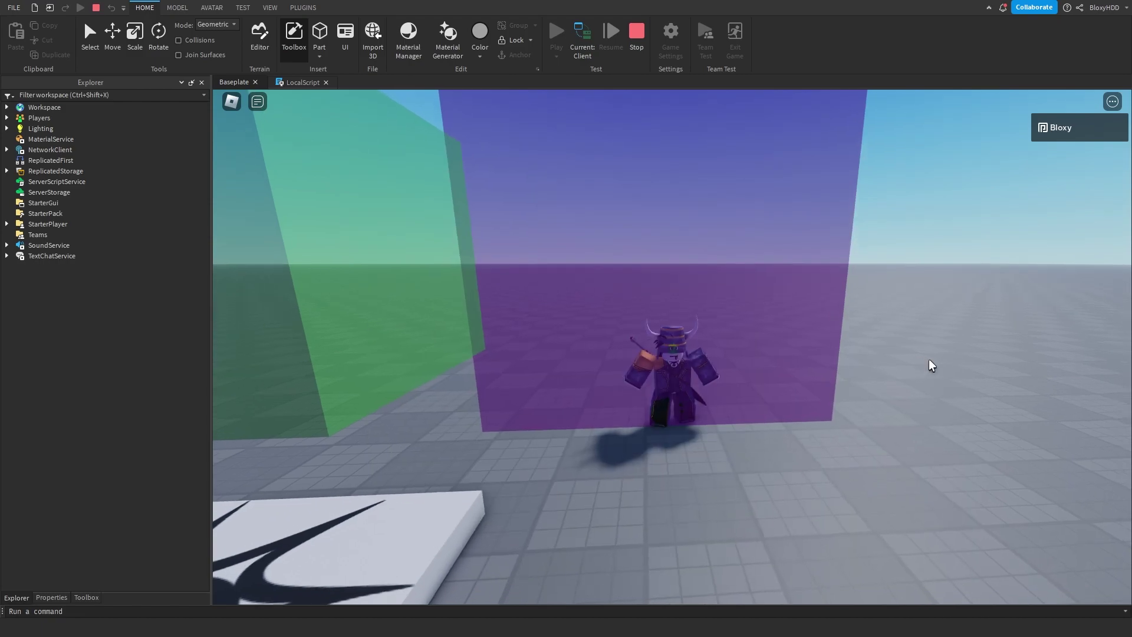
{"action": "key", "text": "a"}
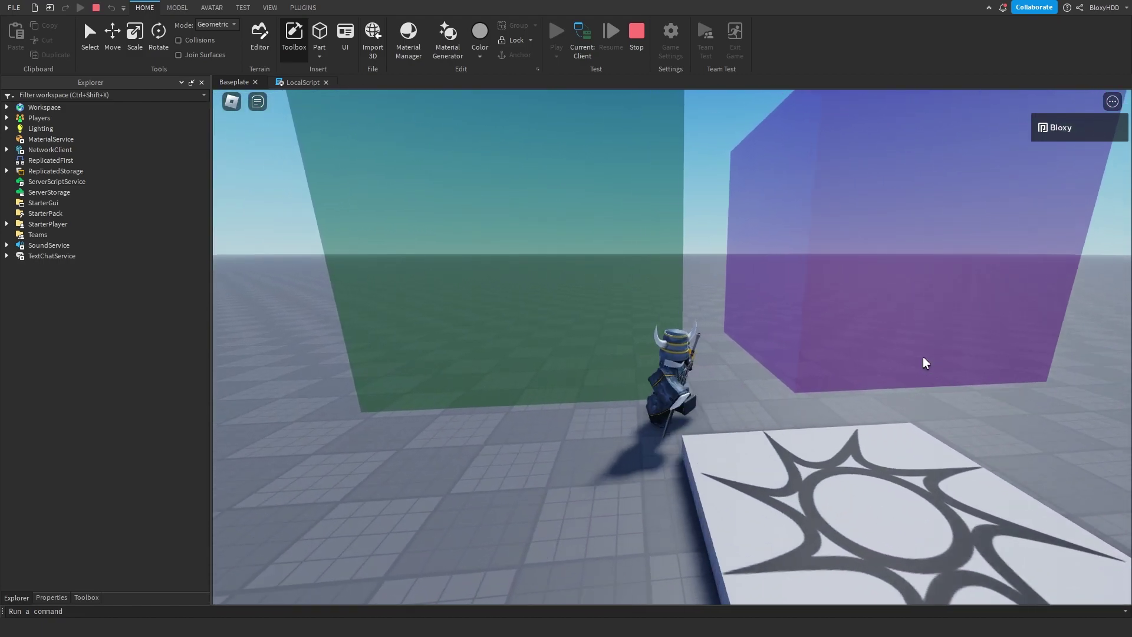
{"action": "key", "text": "a"}
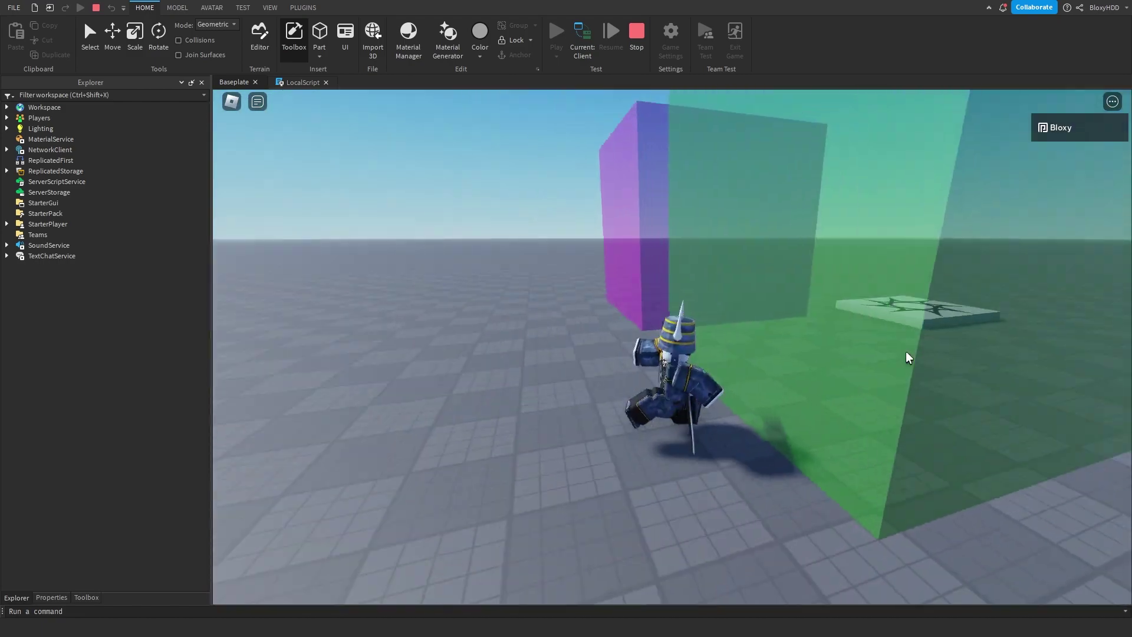
{"action": "key", "text": "a"}
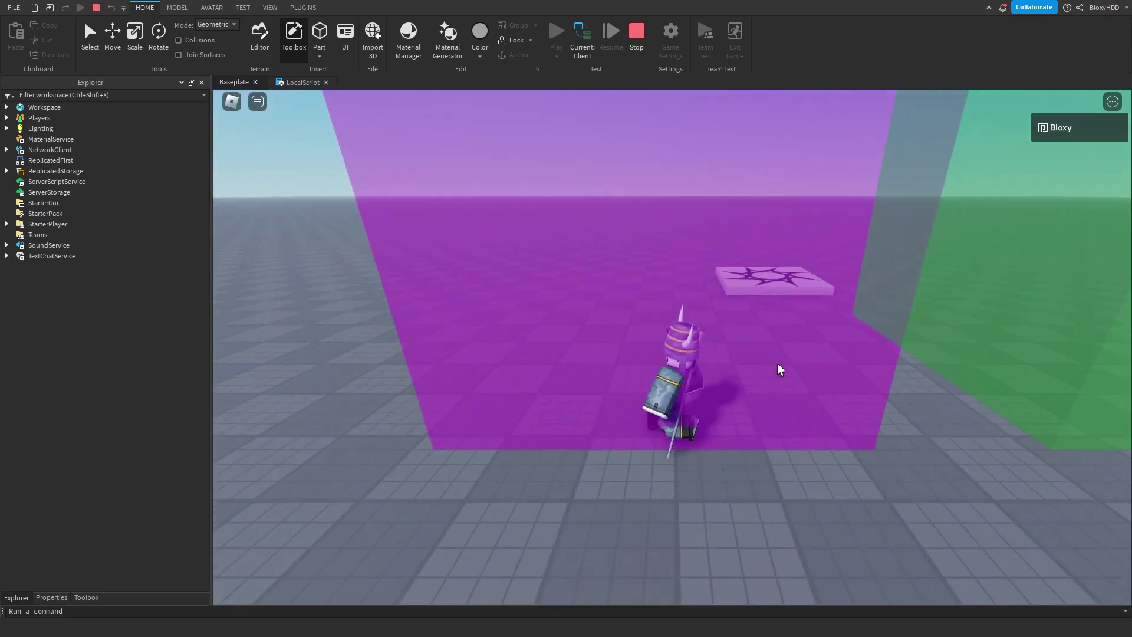
{"action": "key", "text": "Escape"}
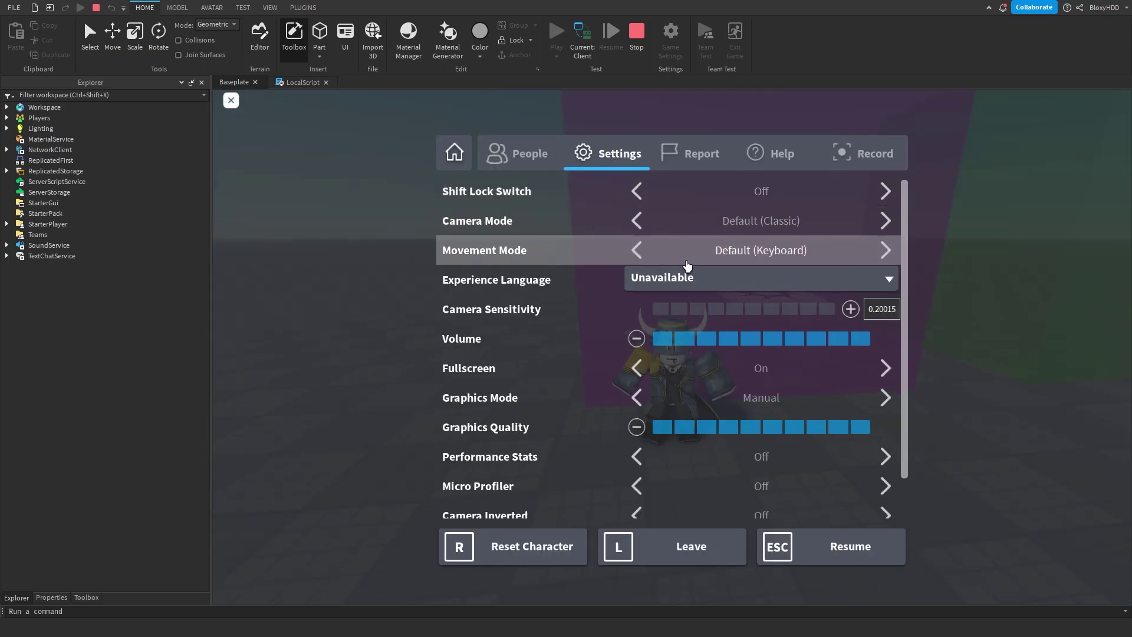
Step: Lower the in-game volume to zero, resume, and walk away from the zones
{"action": "key", "text": "Escape"}
{"action": "key", "text": "Escape"}
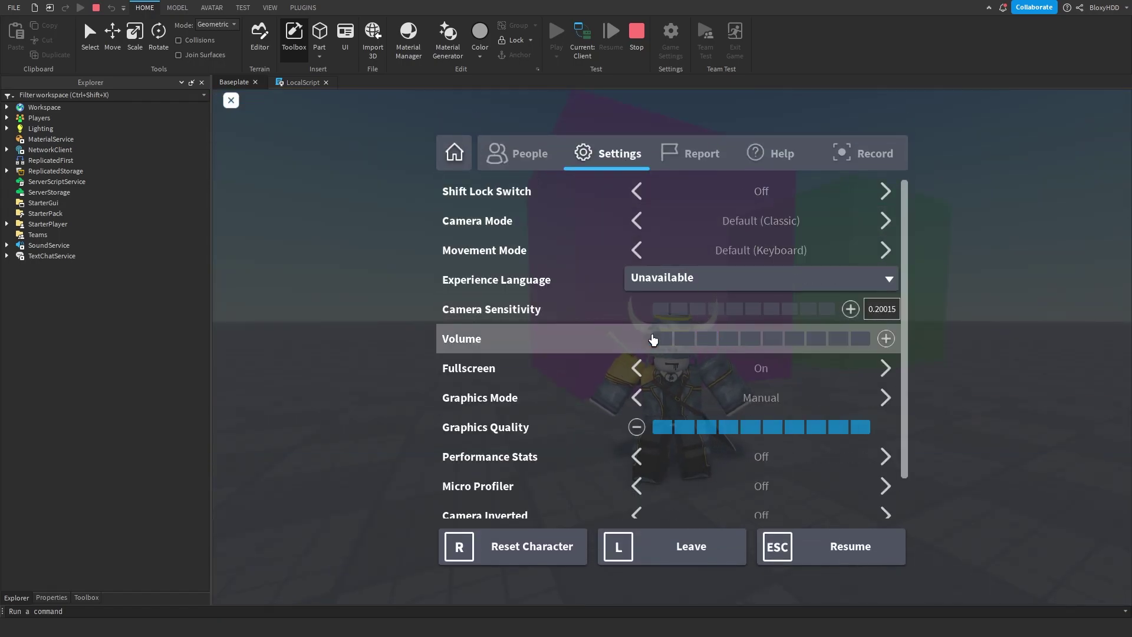
{"action": "key", "text": "Escape"}
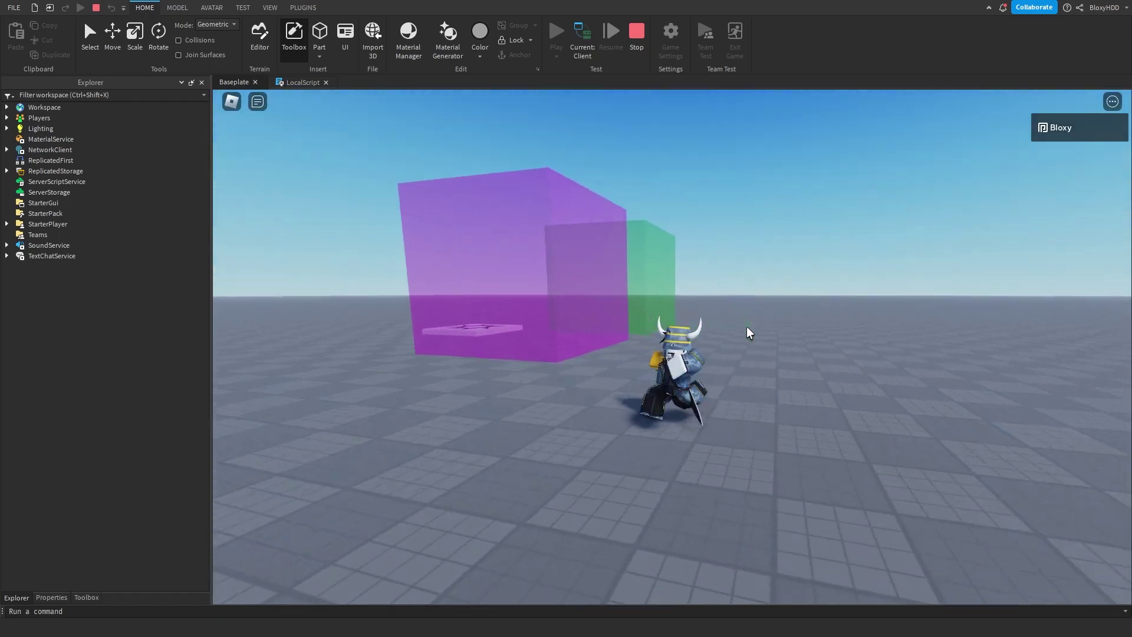
{"action": "key", "text": "s"}
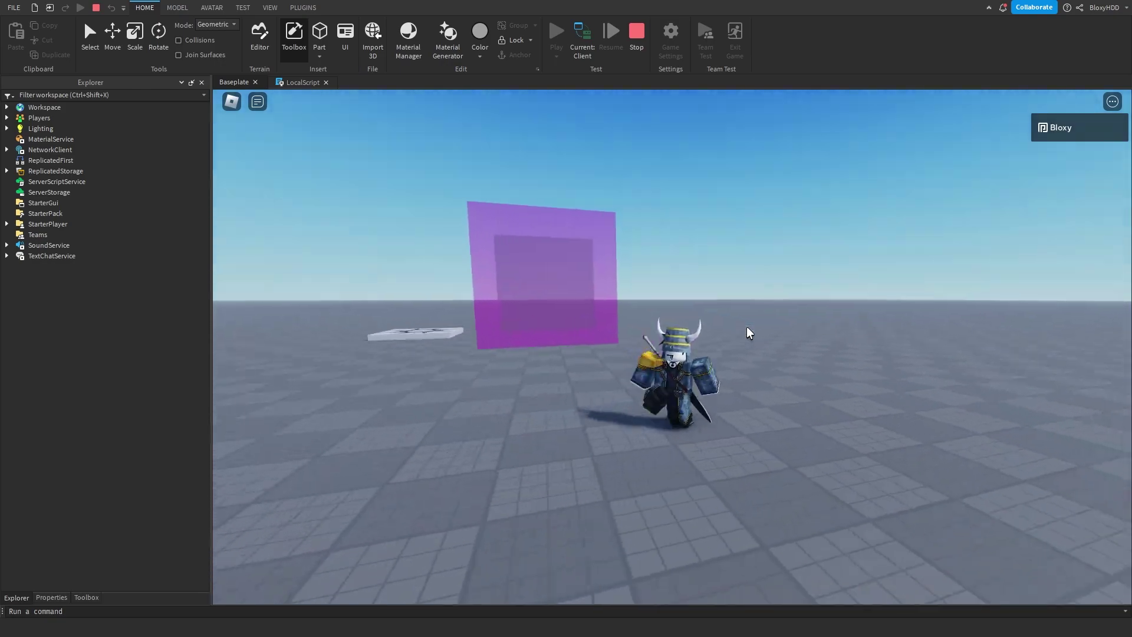
Step: Glance at the LocalScript then return to the running Baseplate playtest view
{"action": "left_click", "coordinate": [296, 83]}
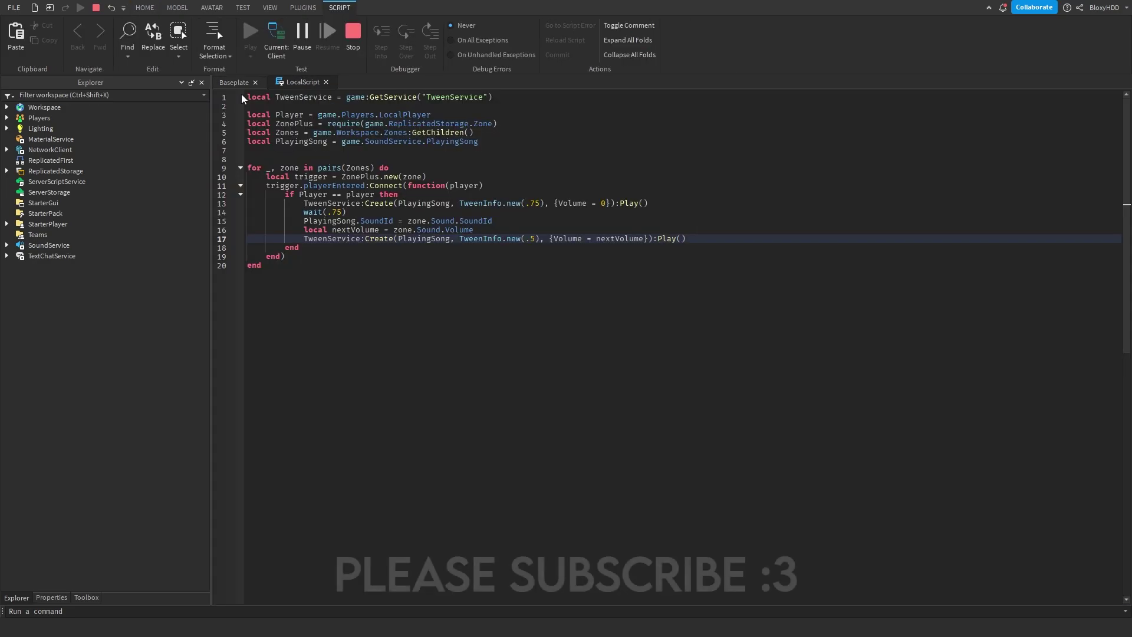
{"action": "left_click", "coordinate": [234, 82]}
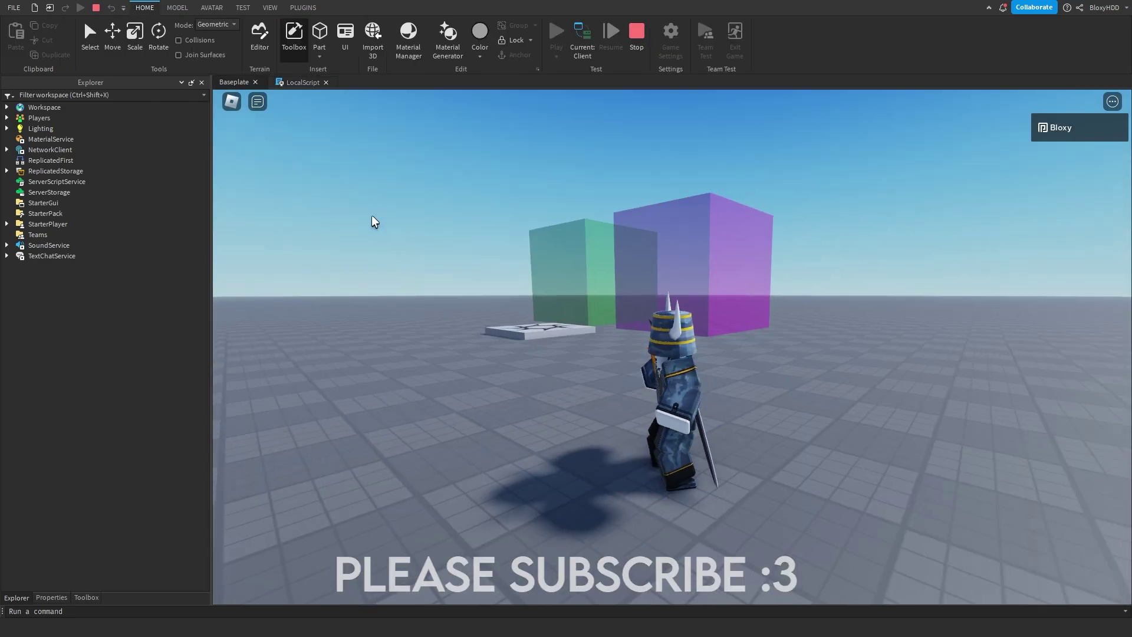